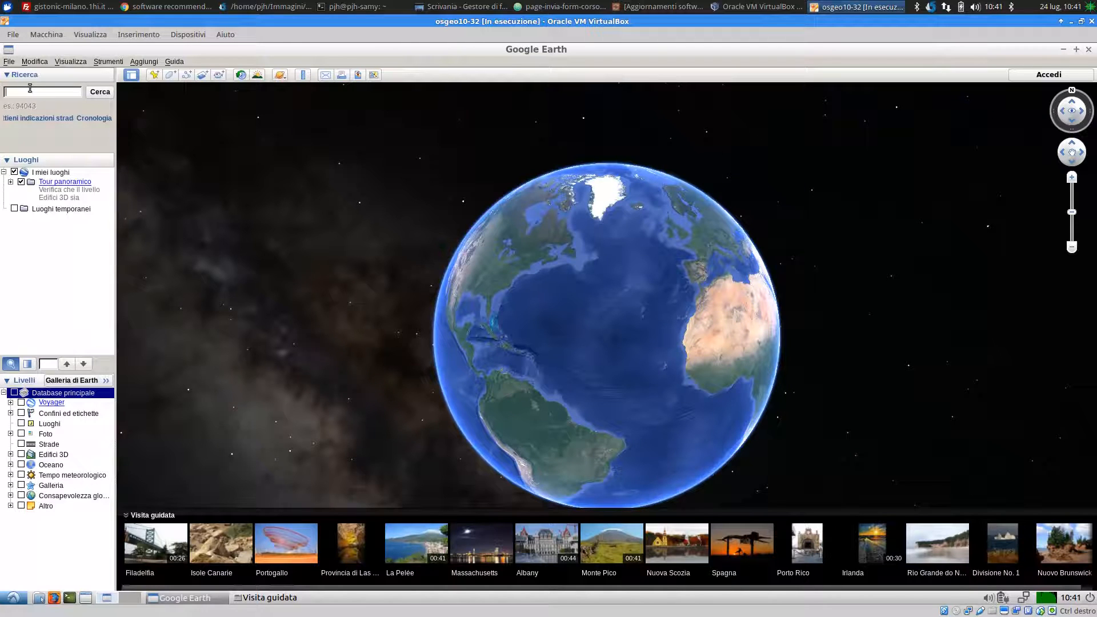
# Search for "Milano, MI, Italia" and turn off the visibility of the Tour panoramico folder.
pyautogui.write('milano')
pyautogui.press('Down')
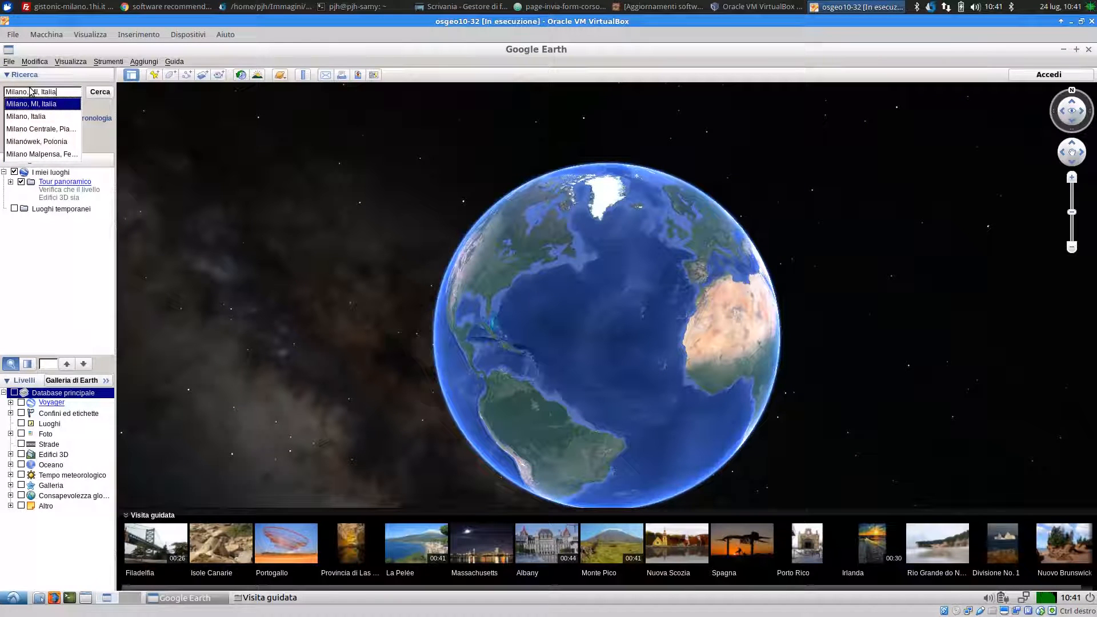
pyautogui.press('Return')
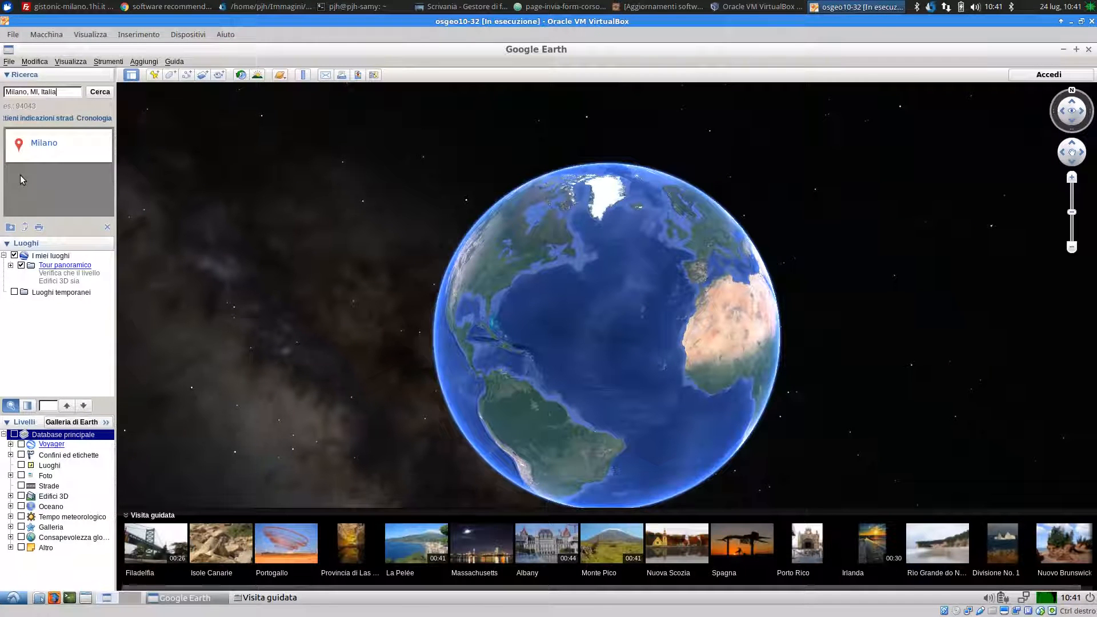
pyautogui.click(22, 266)
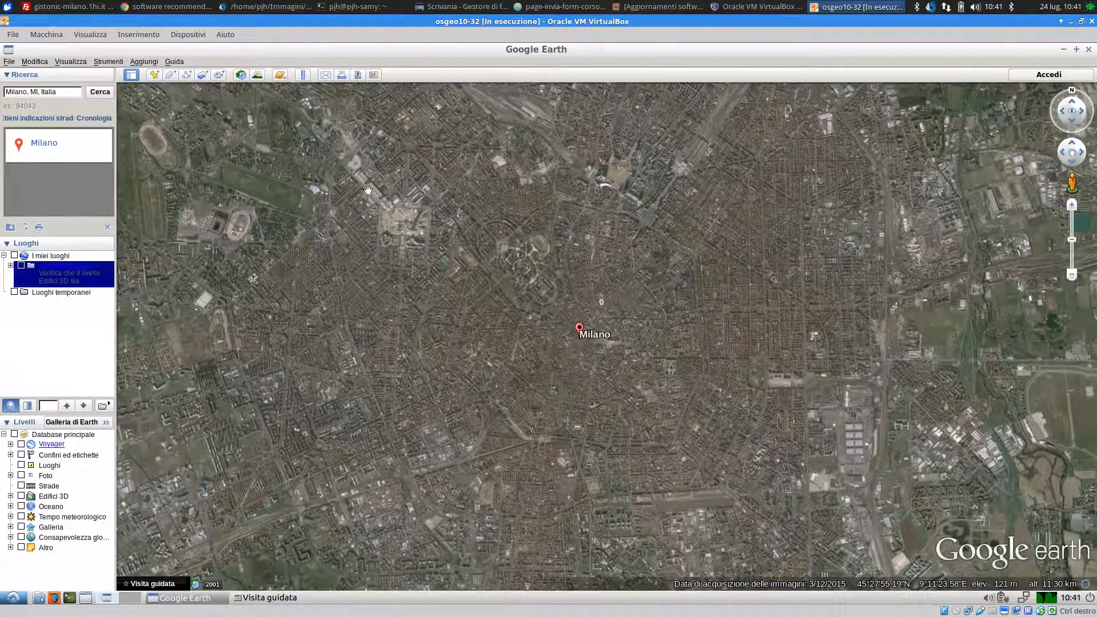
# Search for "pizza a domicilio" around Milano and widen the sidebar so the full result entries can be read.
pyautogui.moveTo(59, 93); pyautogui.dragTo(8, 93)
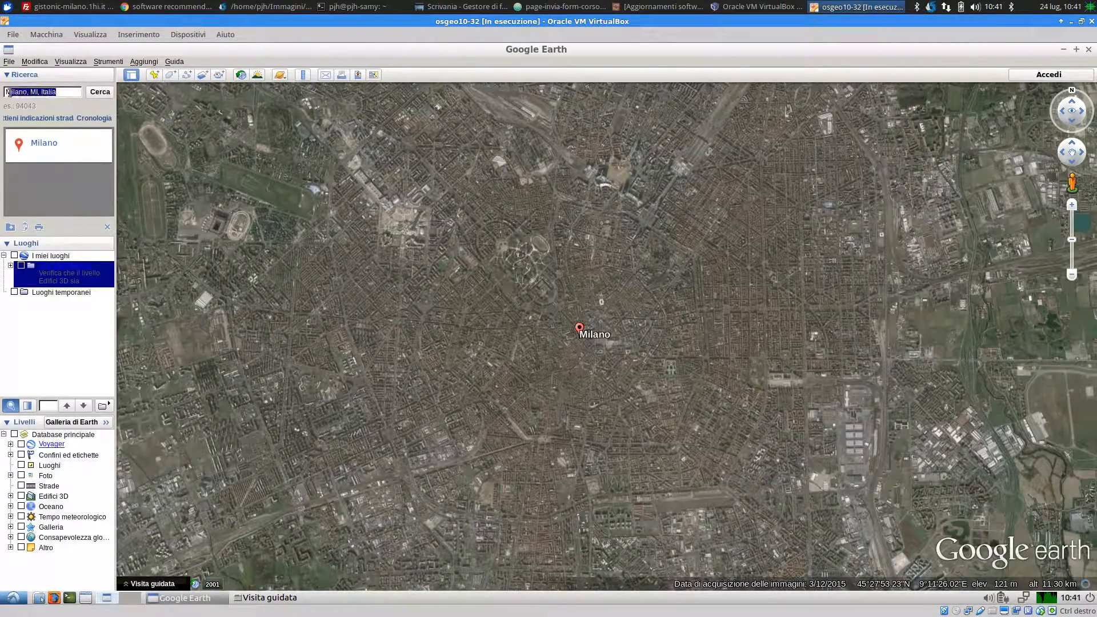
pyautogui.write('pizza')
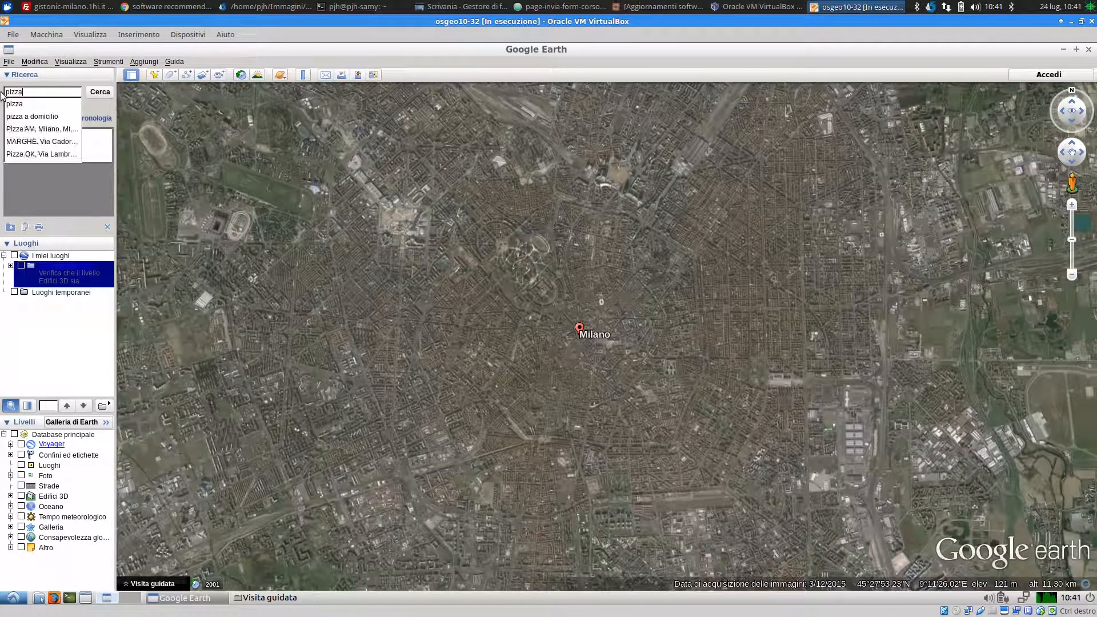
pyautogui.press('Down')
pyautogui.press('Down')
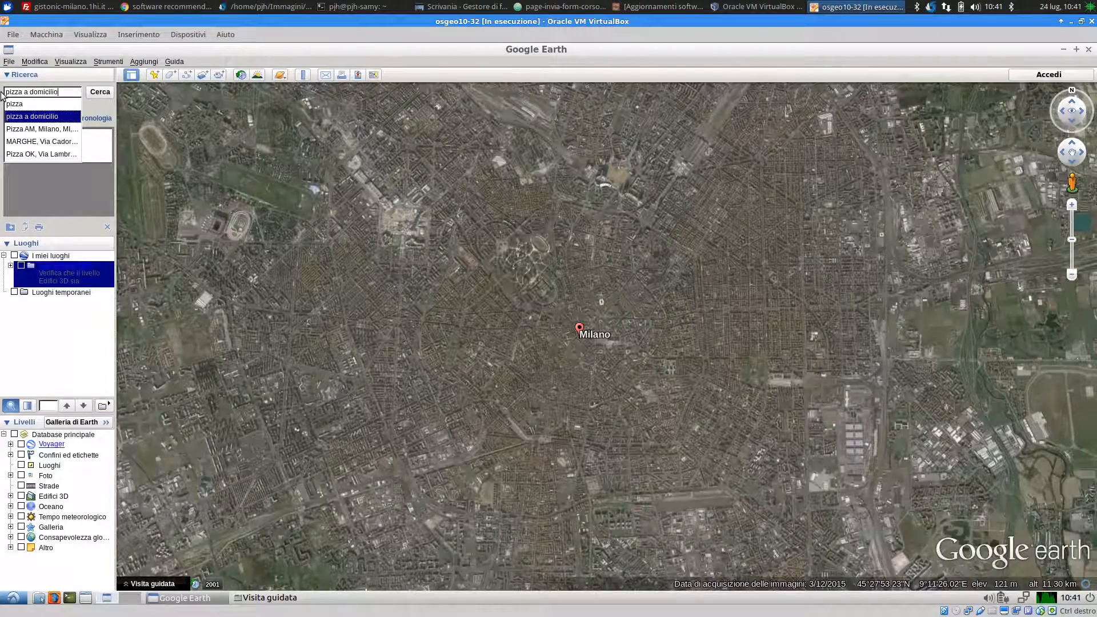
pyautogui.press('Return')
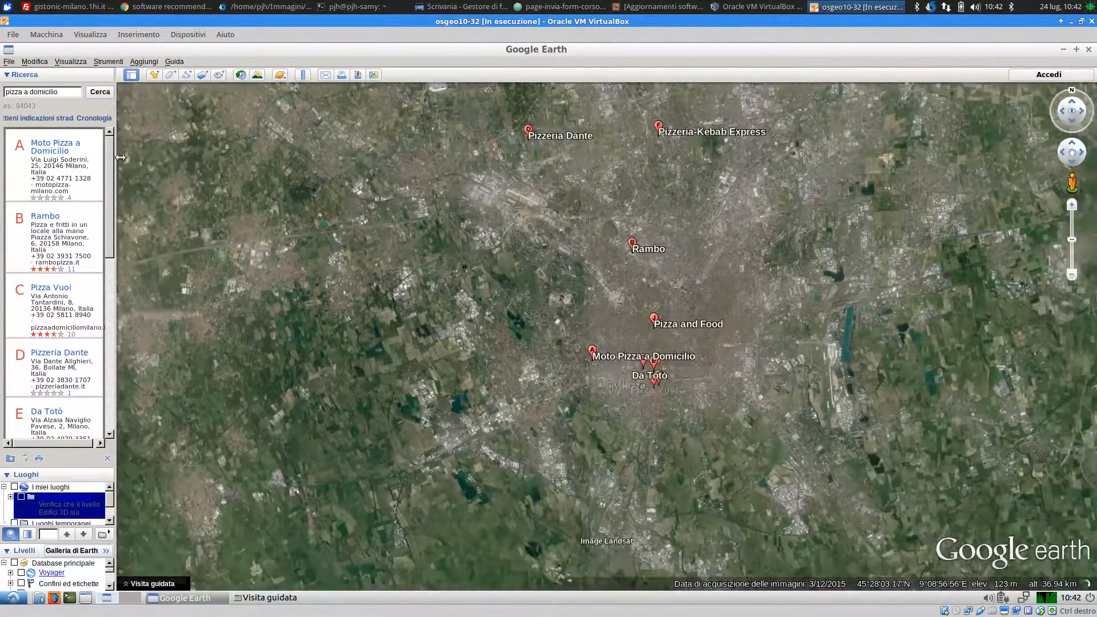
pyautogui.moveTo(120, 157); pyautogui.dragTo(257, 170)
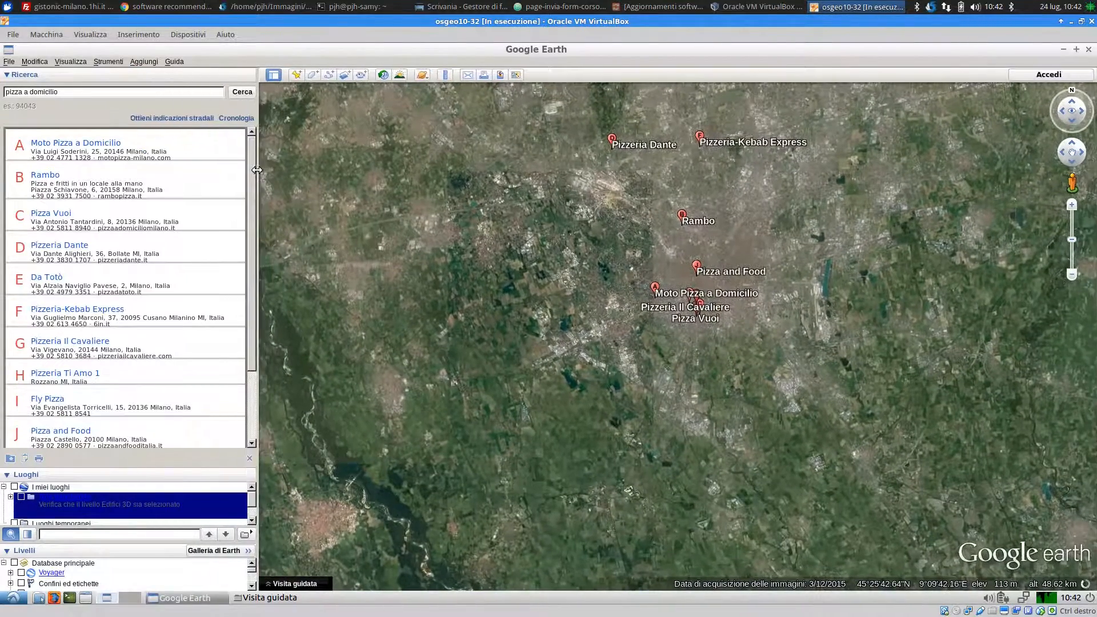
# Copy the first page of pizza results into I miei luoghi and expand the saved folder in an enlarged places list.
pyautogui.click(11, 459)
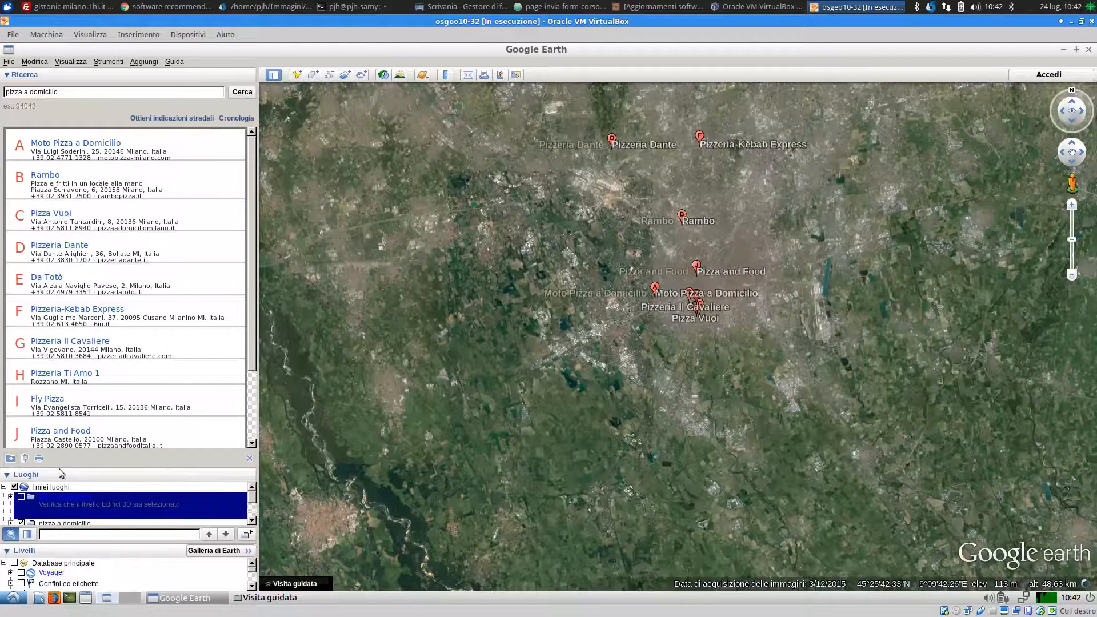
pyautogui.moveTo(82, 465); pyautogui.dragTo(109, 358)
pyautogui.click(10, 416)
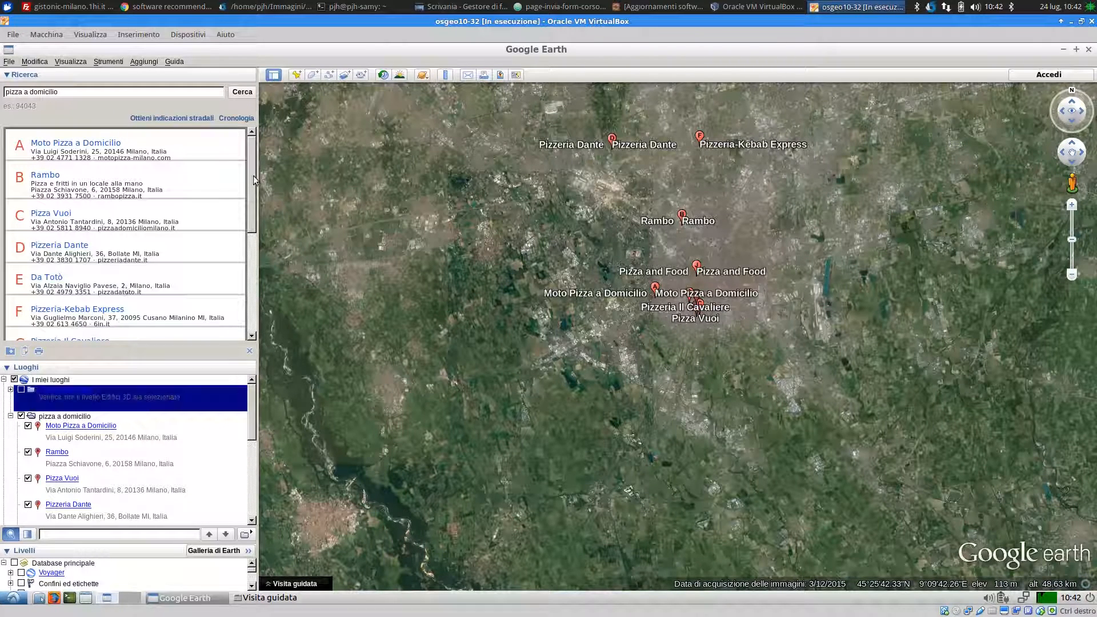
# Load the second page of pizza results, copy it into I miei luoghi, and collapse the saved folders.
pyautogui.scroll(-5, 254, 179)
pyautogui.click(120, 324)
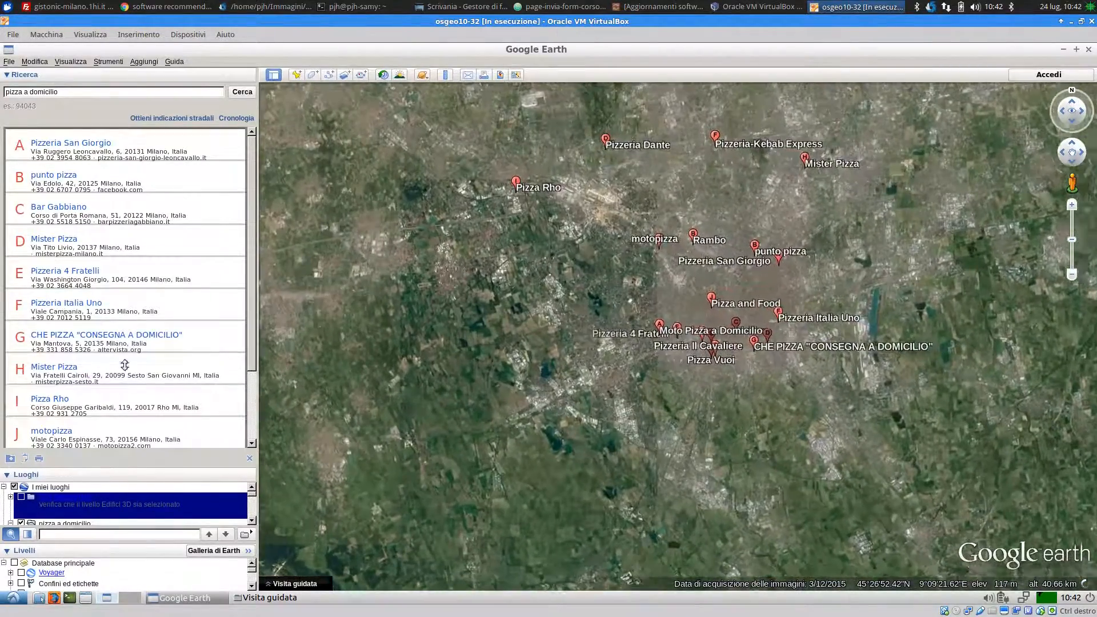
pyautogui.moveTo(103, 467); pyautogui.dragTo(129, 332)
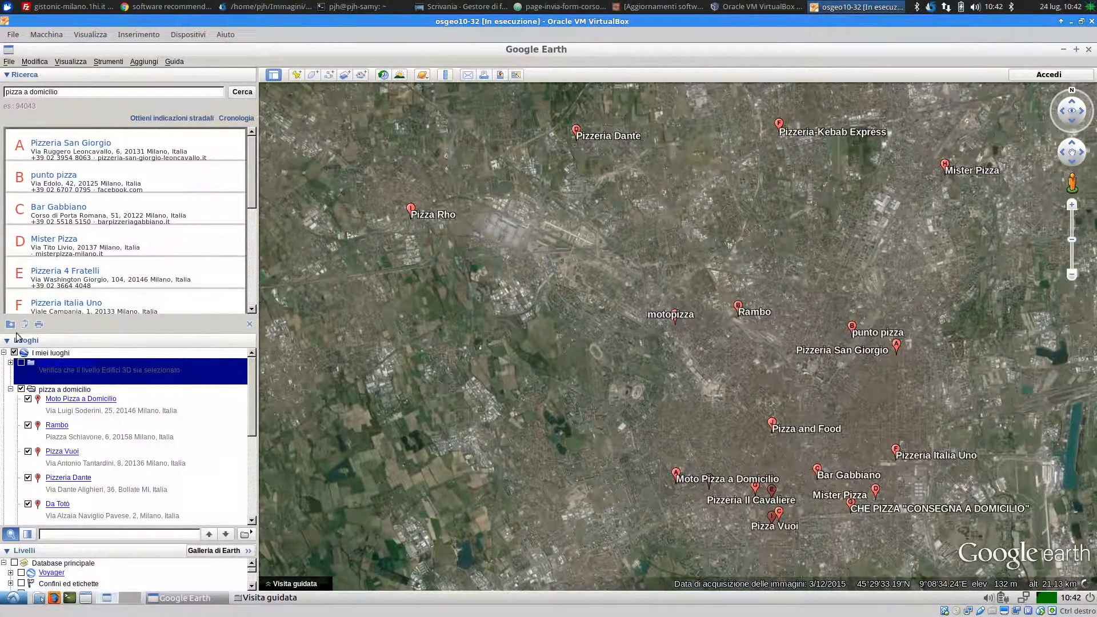
pyautogui.click(14, 388)
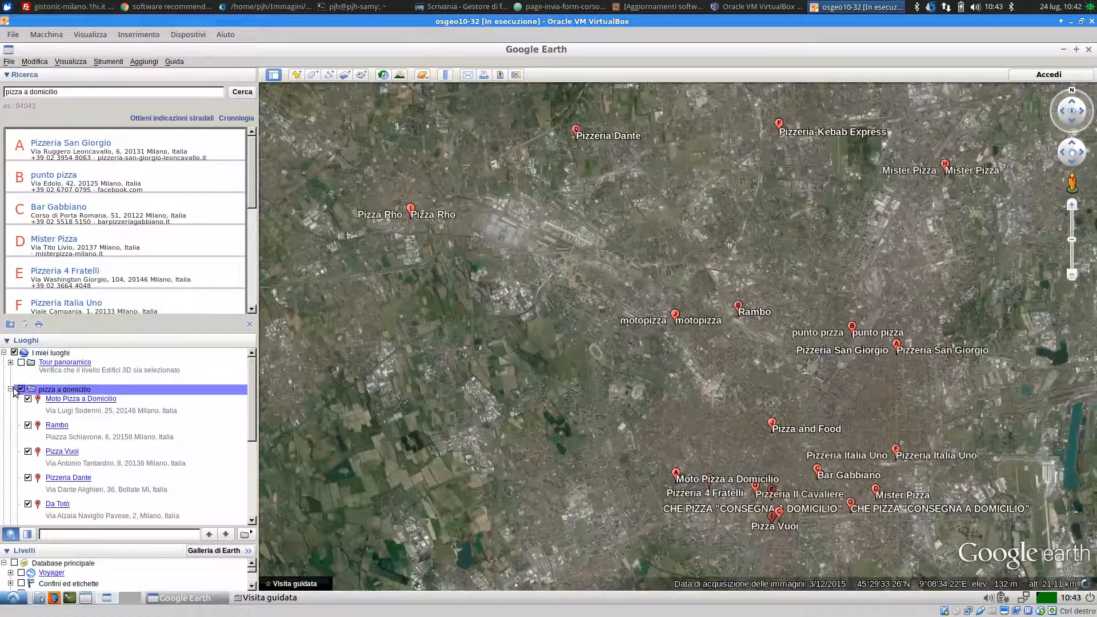
pyautogui.click(11, 389)
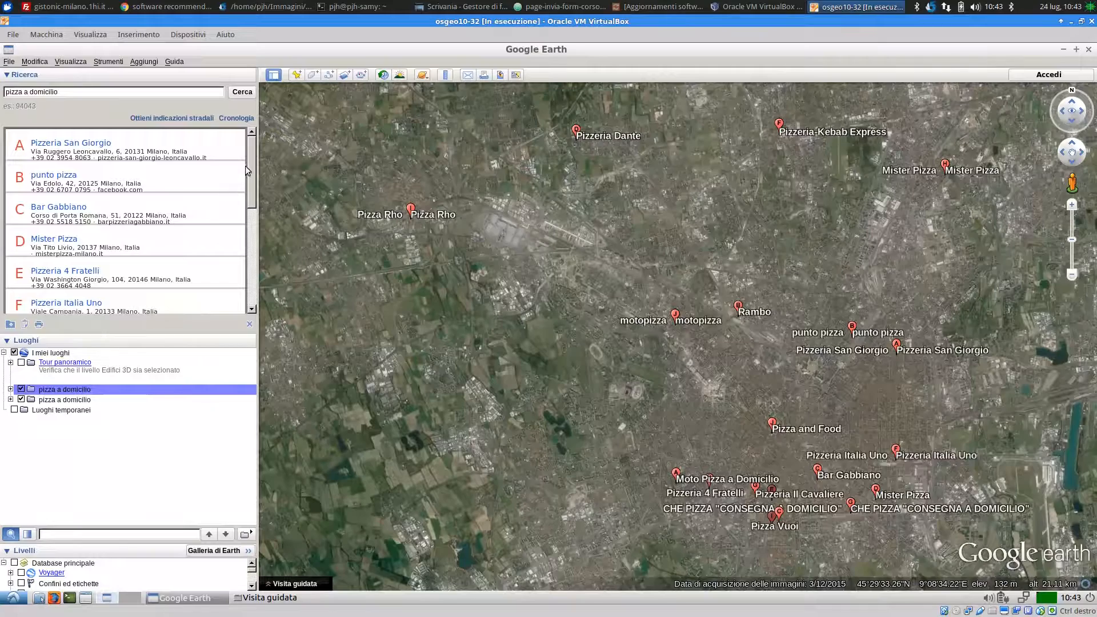
# Load the third and fourth pages of pizza results, copying each one into I miei luoghi.
pyautogui.moveTo(252, 168); pyautogui.dragTo(232, 303)
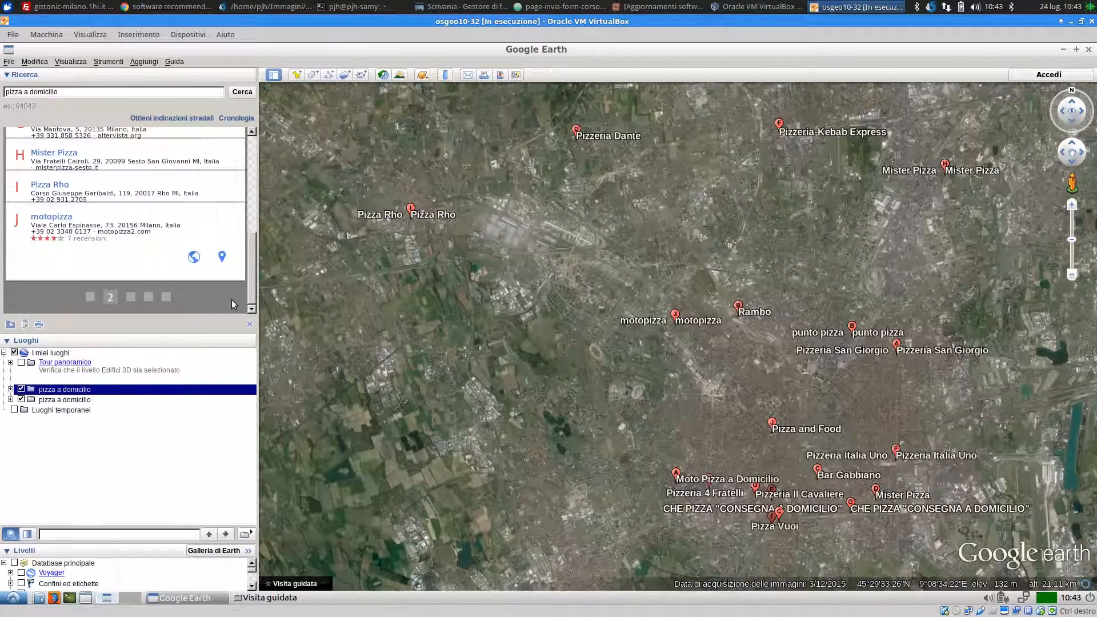
pyautogui.click(131, 298)
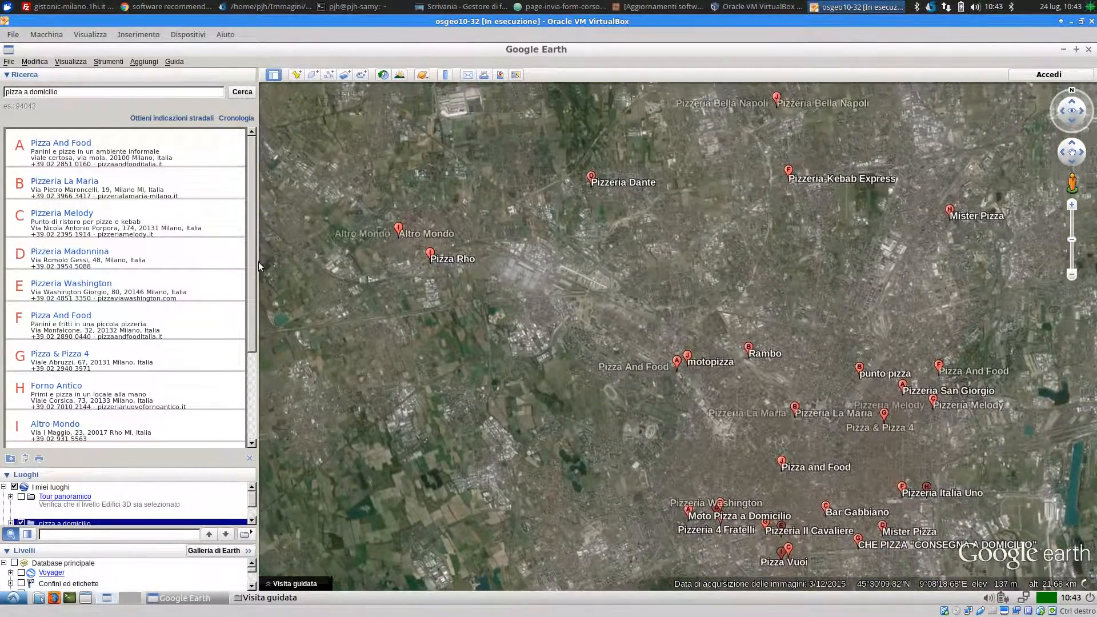
pyautogui.scroll(-3, 235, 369)
pyautogui.scroll(-1, 234, 366)
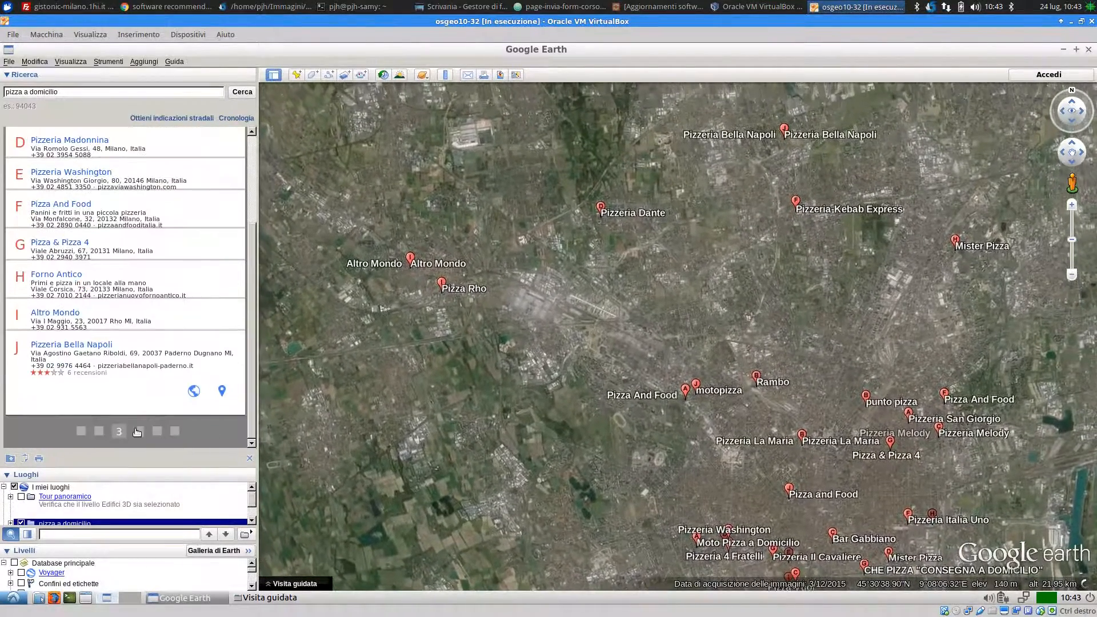
pyautogui.click(136, 431)
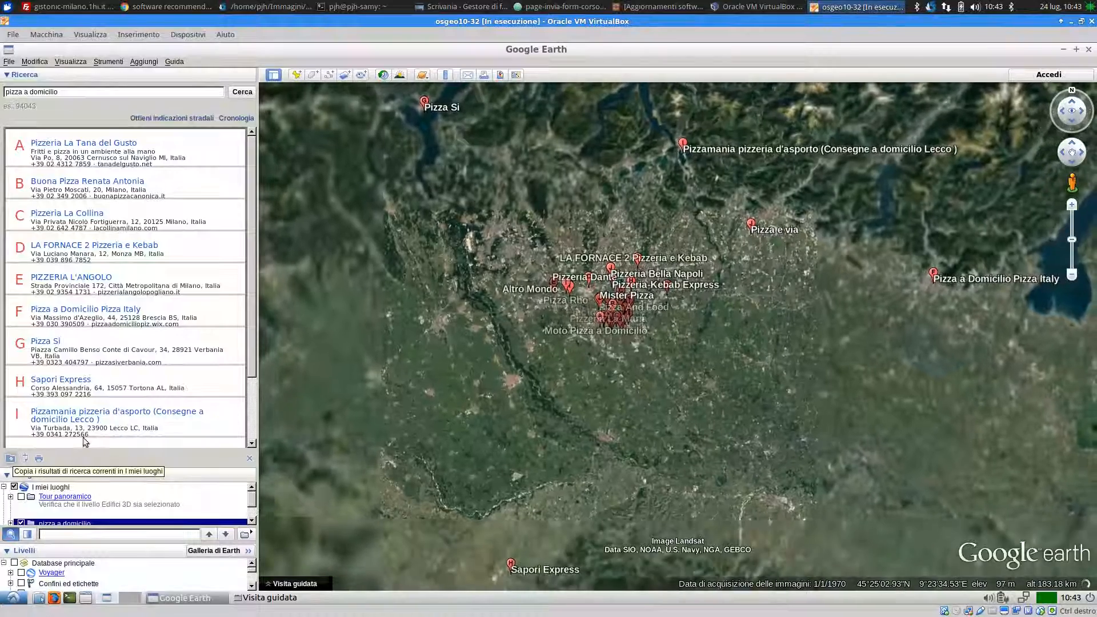
pyautogui.moveTo(86, 94); pyautogui.dragTo(24, 95)
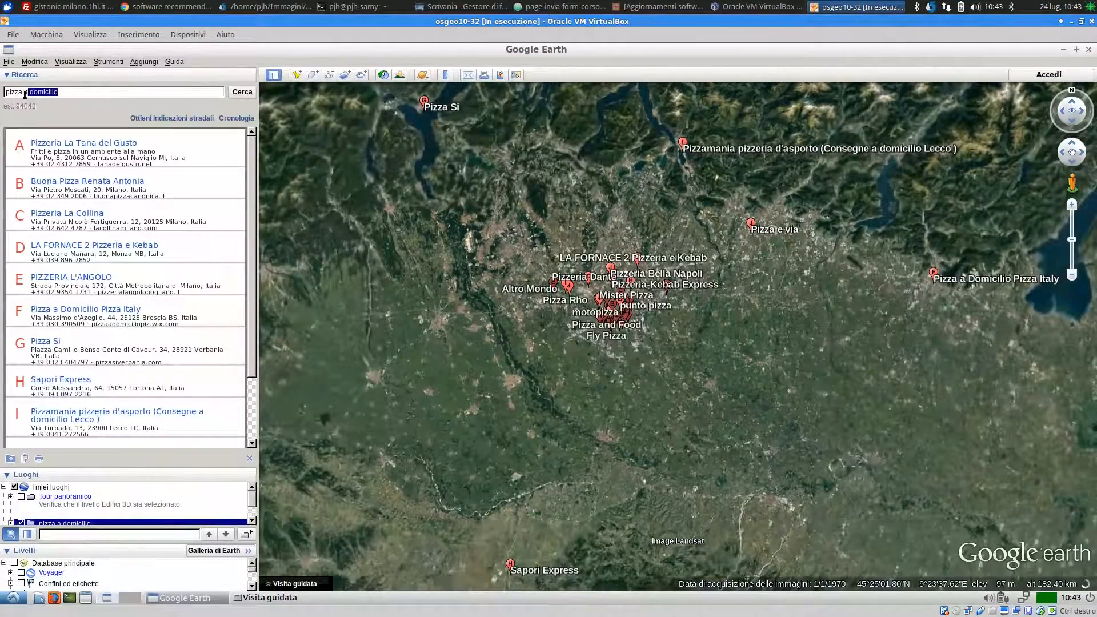
# Save the first "pizza a domicilio" folder to the Desktop as "pizza a domicilio1" in Kml format.
pyautogui.rightClick(58, 142)
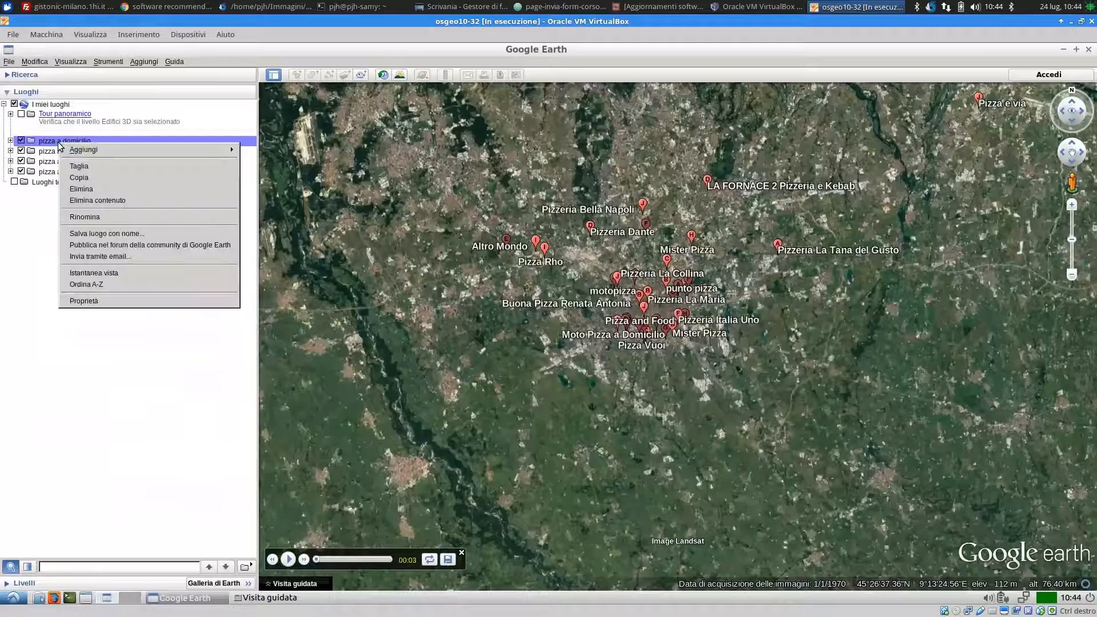
pyautogui.click(169, 231)
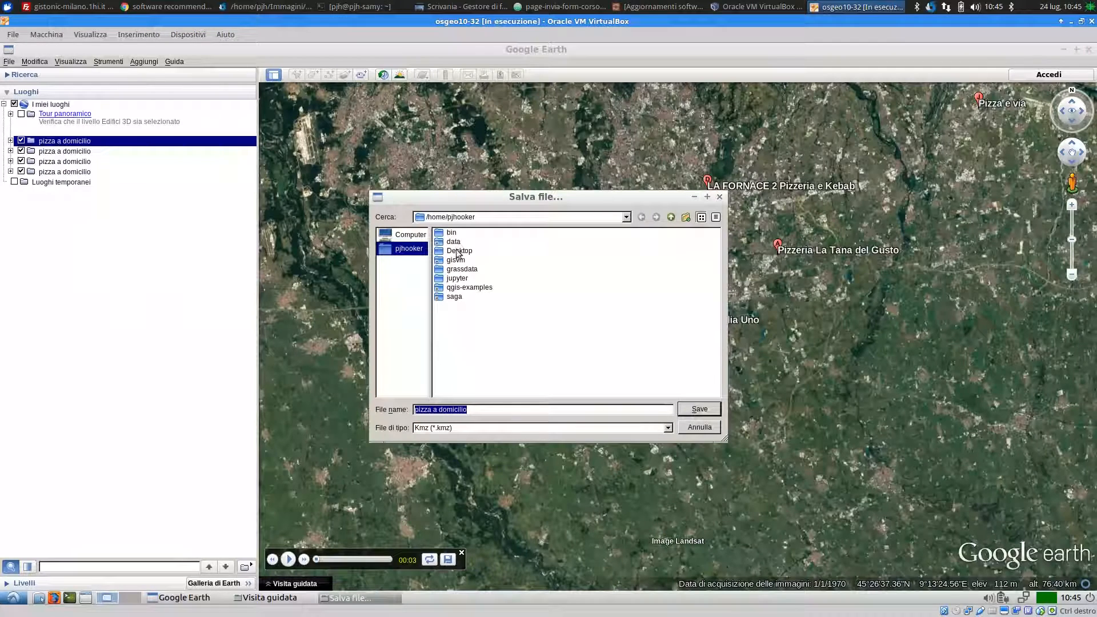
pyautogui.doubleClick(457, 251)
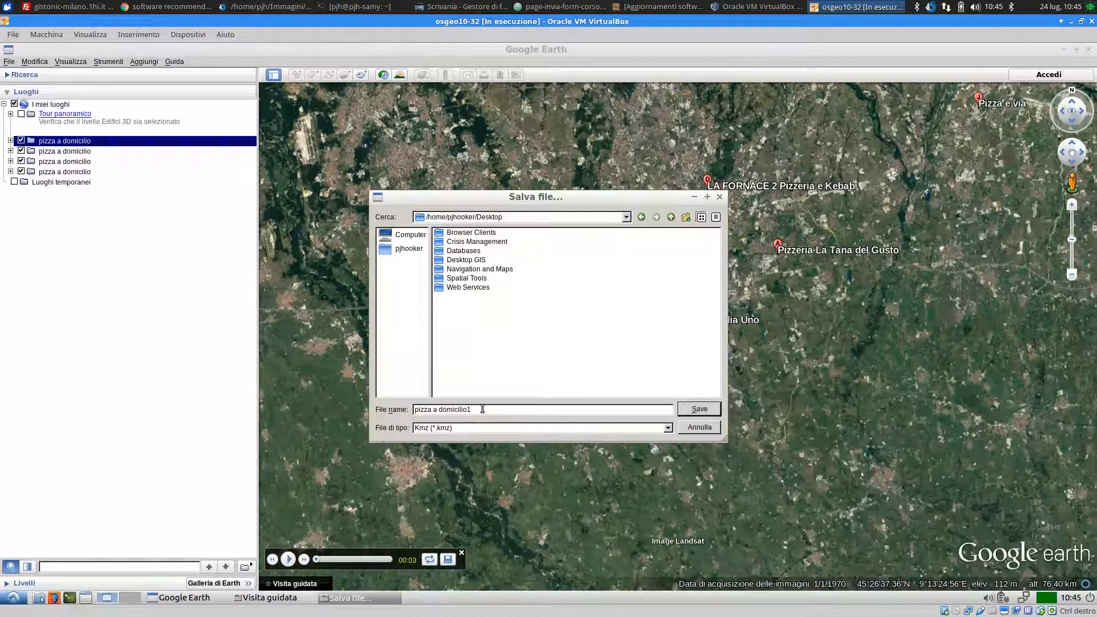
pyautogui.click(668, 429)
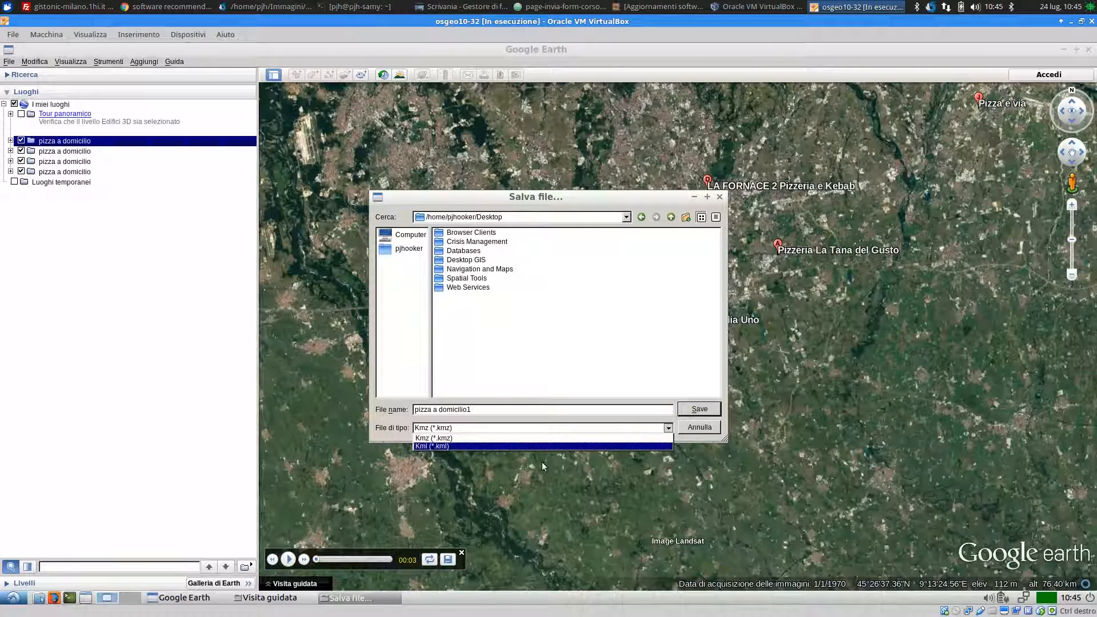
pyautogui.click(482, 447)
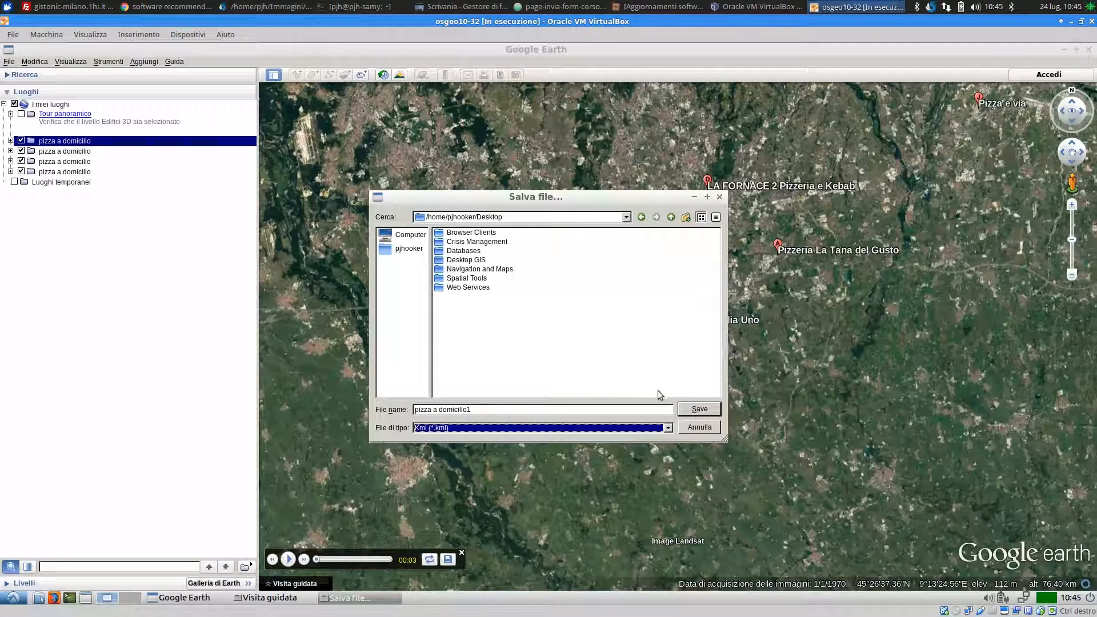
pyautogui.click(699, 409)
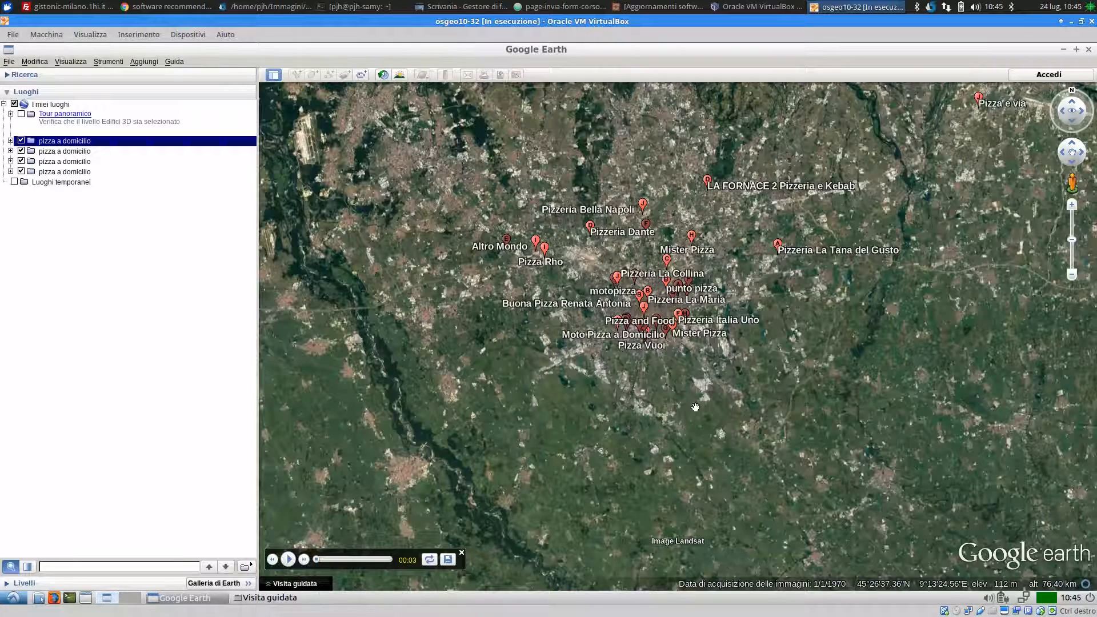
# Save the second "pizza a domicilio" folder to the Desktop as the Kml file "pizza a domicilio2".
pyautogui.rightClick(57, 150)
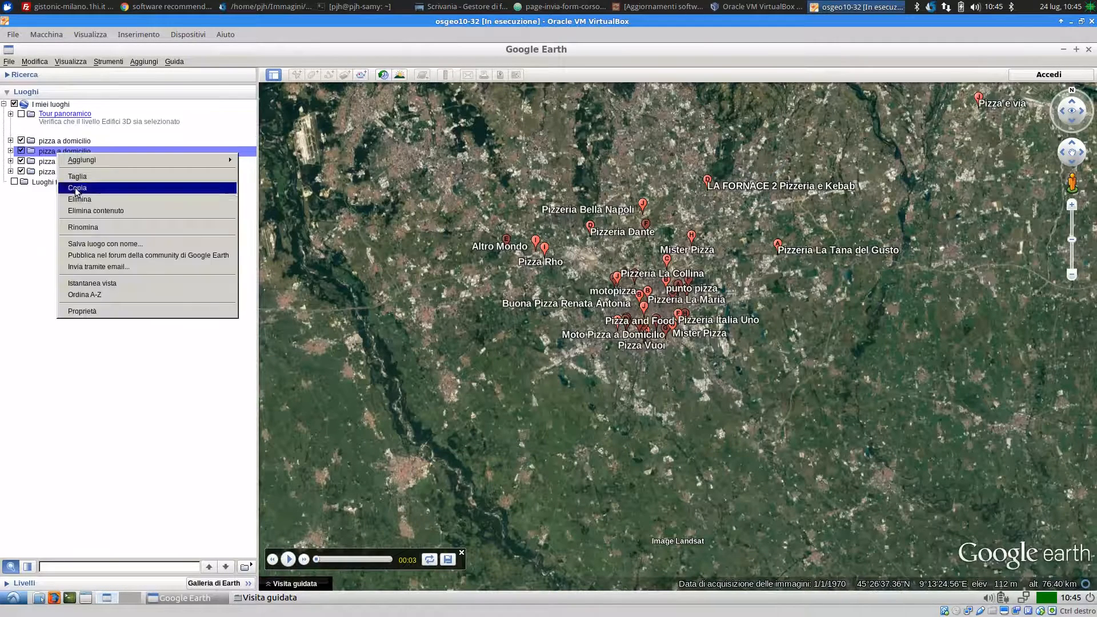
pyautogui.click(143, 246)
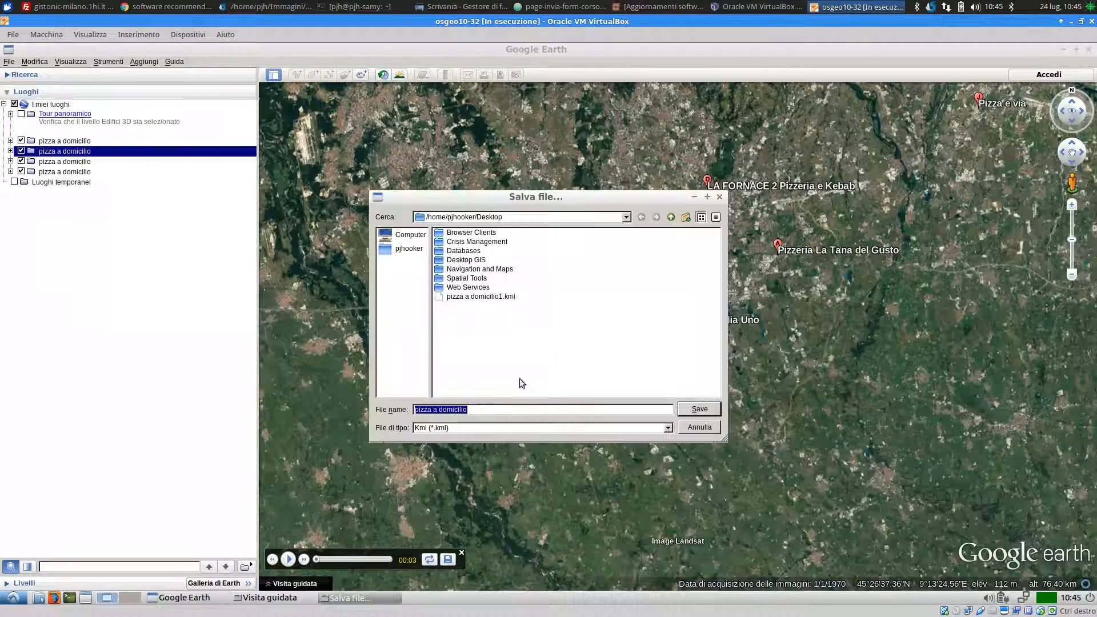
pyautogui.click(480, 411)
pyautogui.write('2')
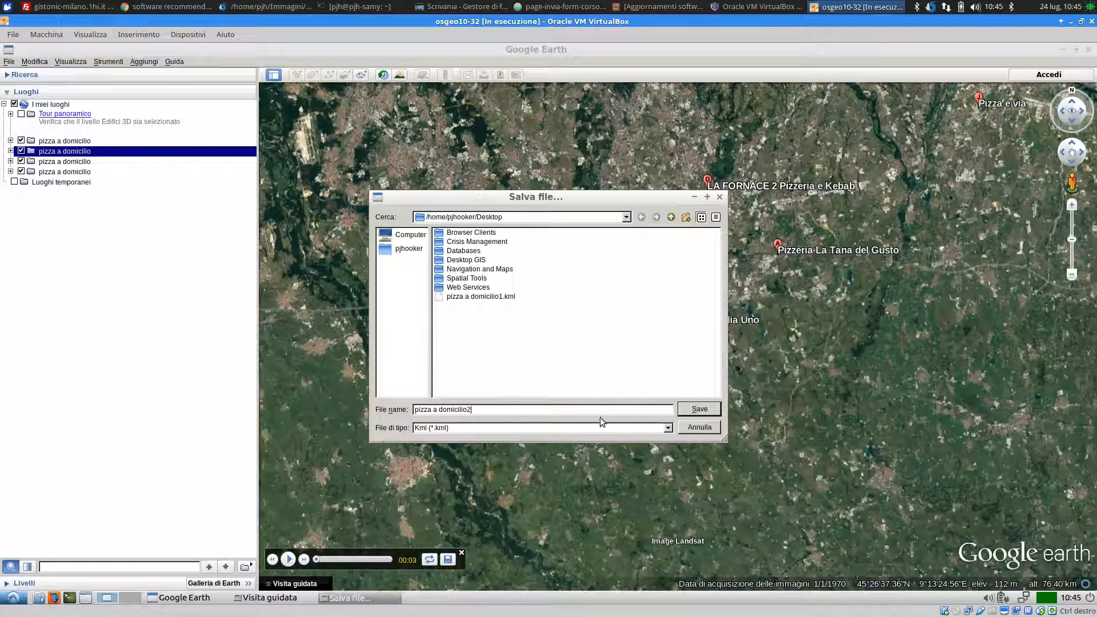
pyautogui.click(691, 414)
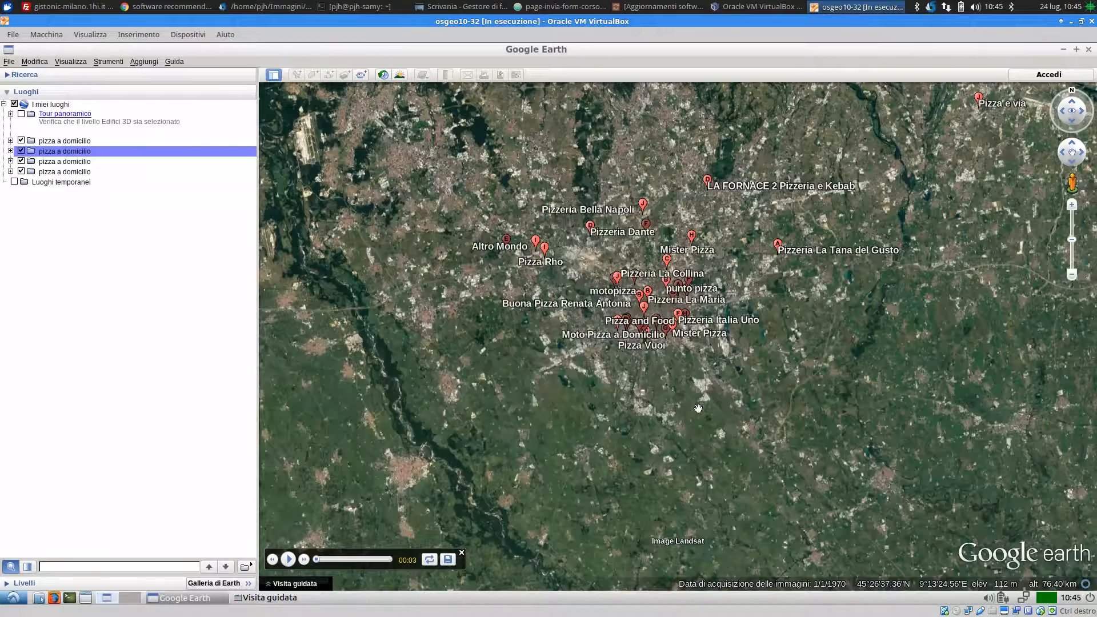
# Close Google Earth, launch QGIS from the Desktop GIS applications, and dismiss the startup tip.
pyautogui.click(1089, 49)
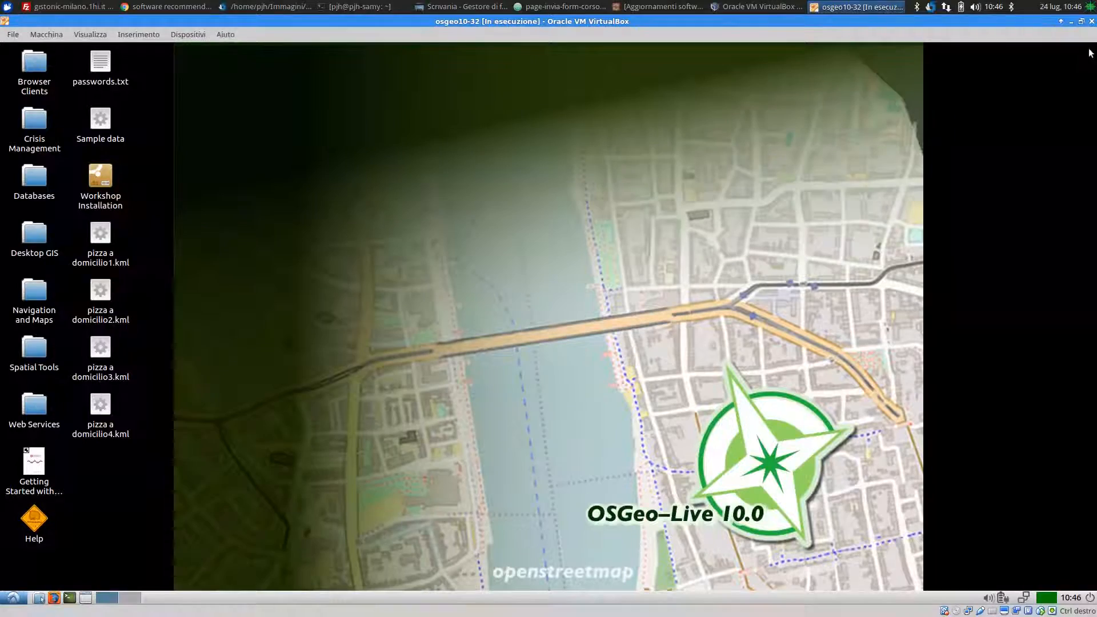
pyautogui.click(12, 597)
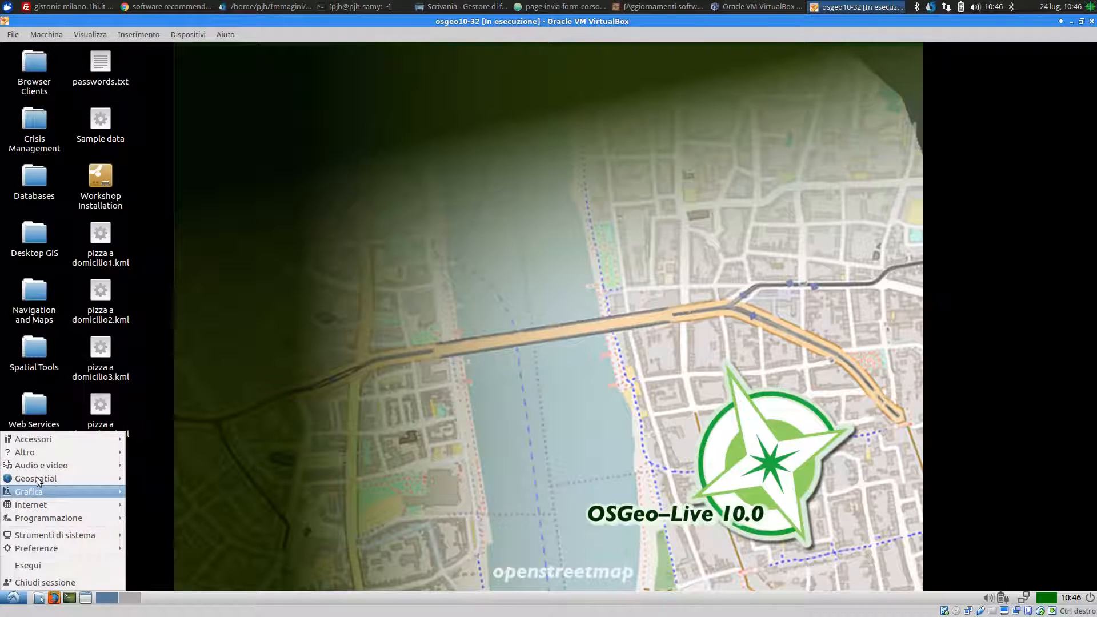
pyautogui.moveTo(37, 479)
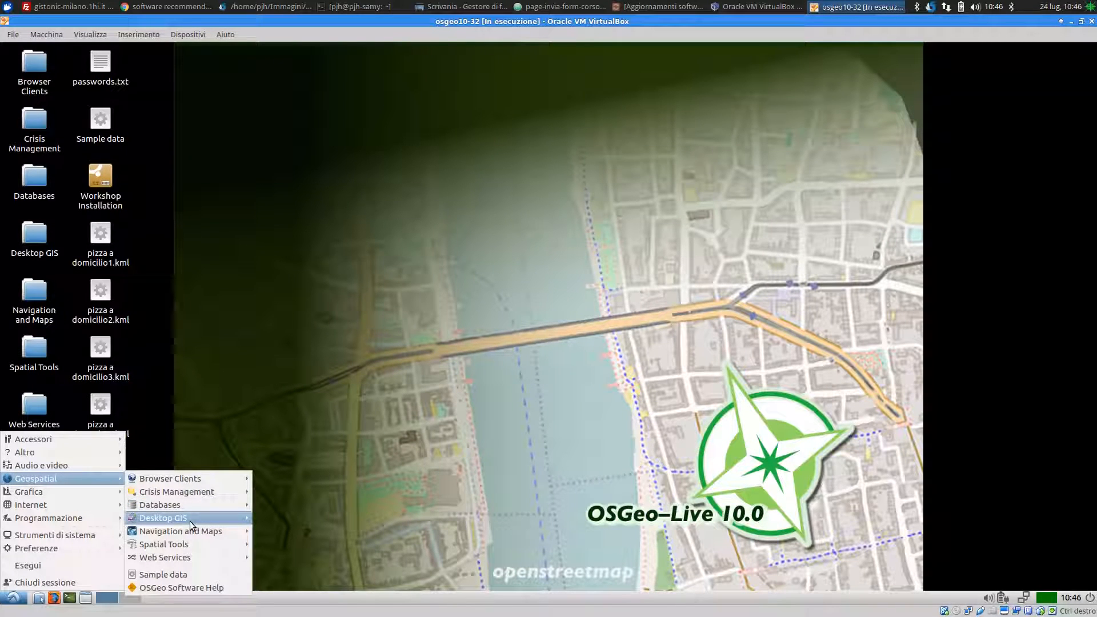
pyautogui.moveTo(190, 521)
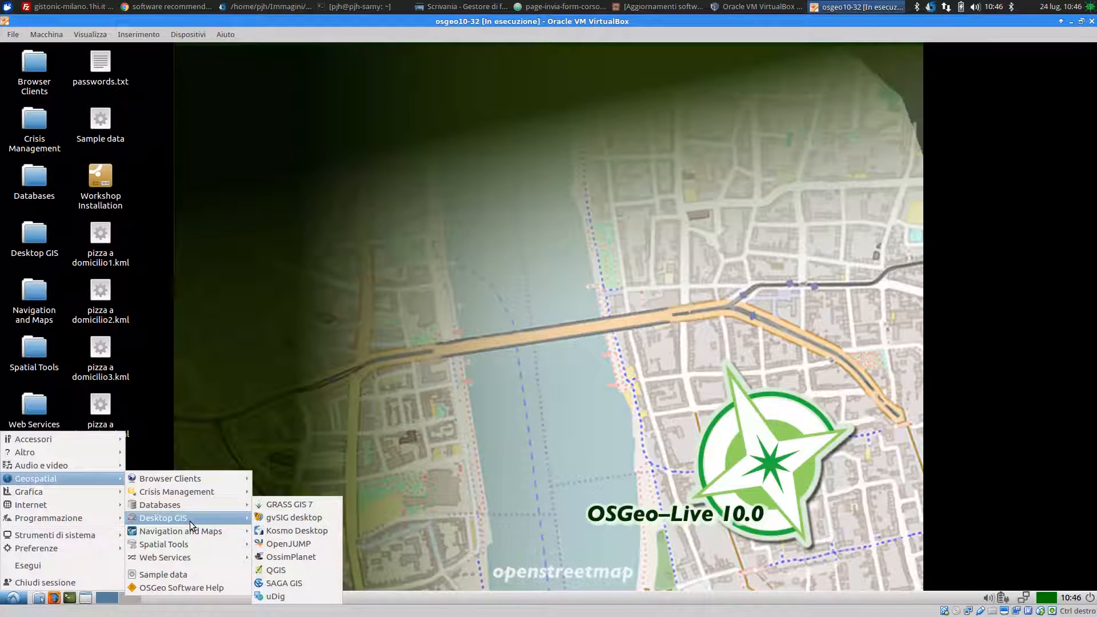
pyautogui.click(293, 564)
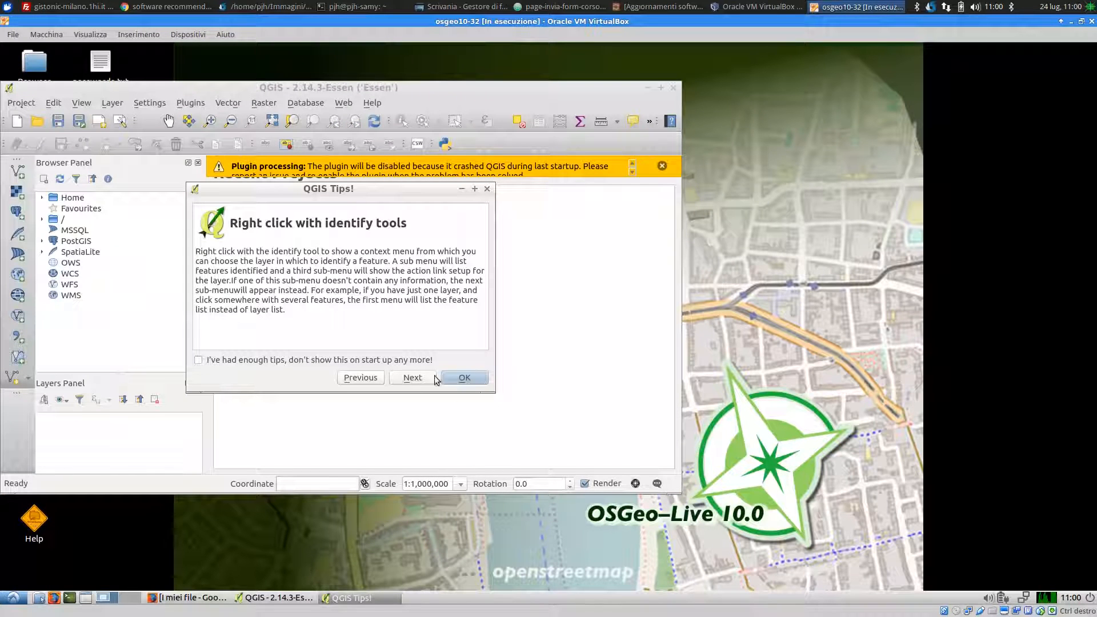
pyautogui.press('Return')
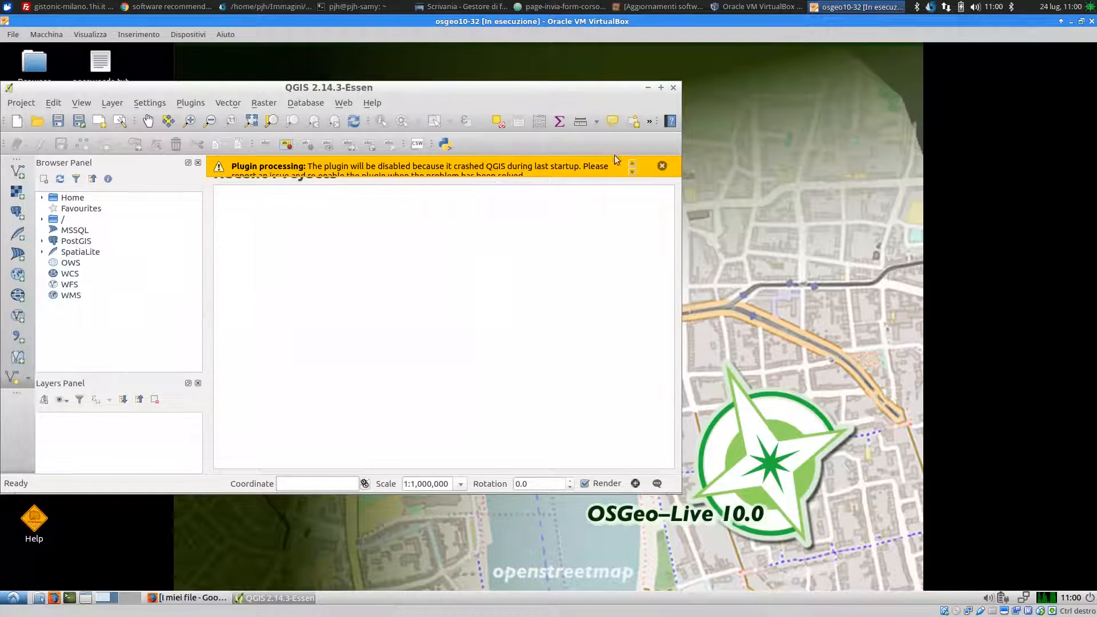
# Maximize the QGIS window, dismiss the plugin warning, and choose "pizza a domicilio1.kml" through "pizza a domicilio4.kml" on the Desktop as the vector layer source.
pyautogui.click(661, 87)
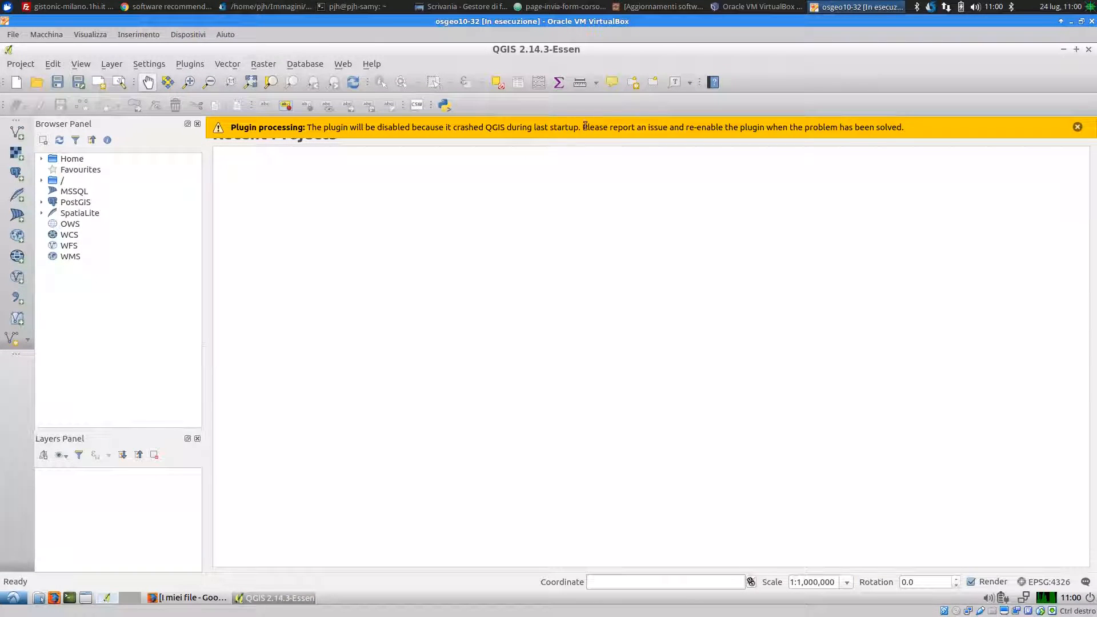
pyautogui.click(1079, 128)
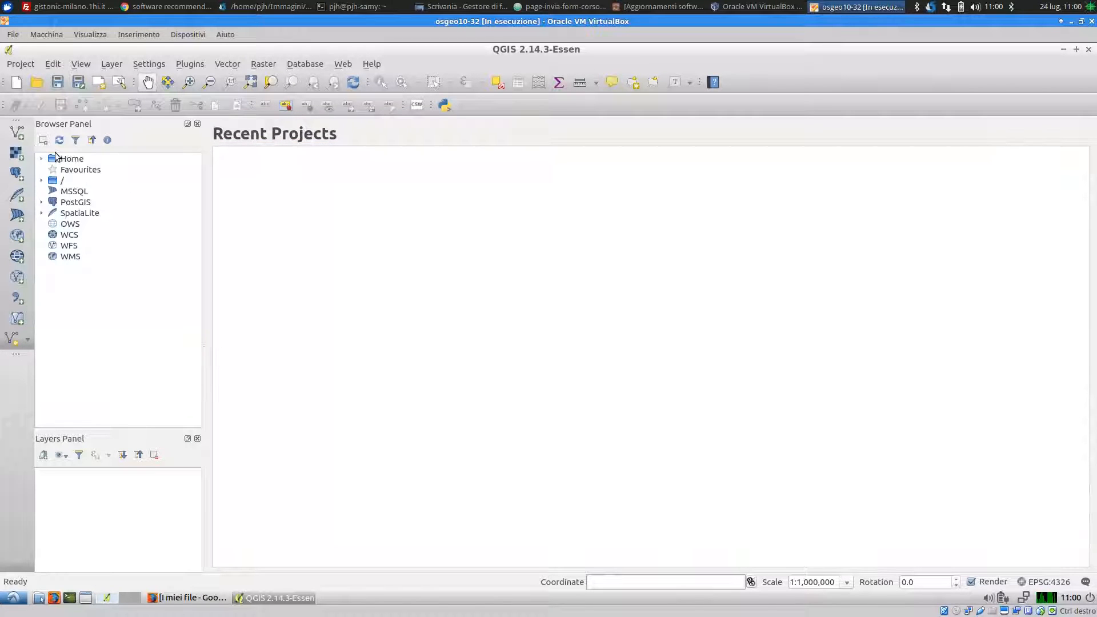
pyautogui.click(17, 133)
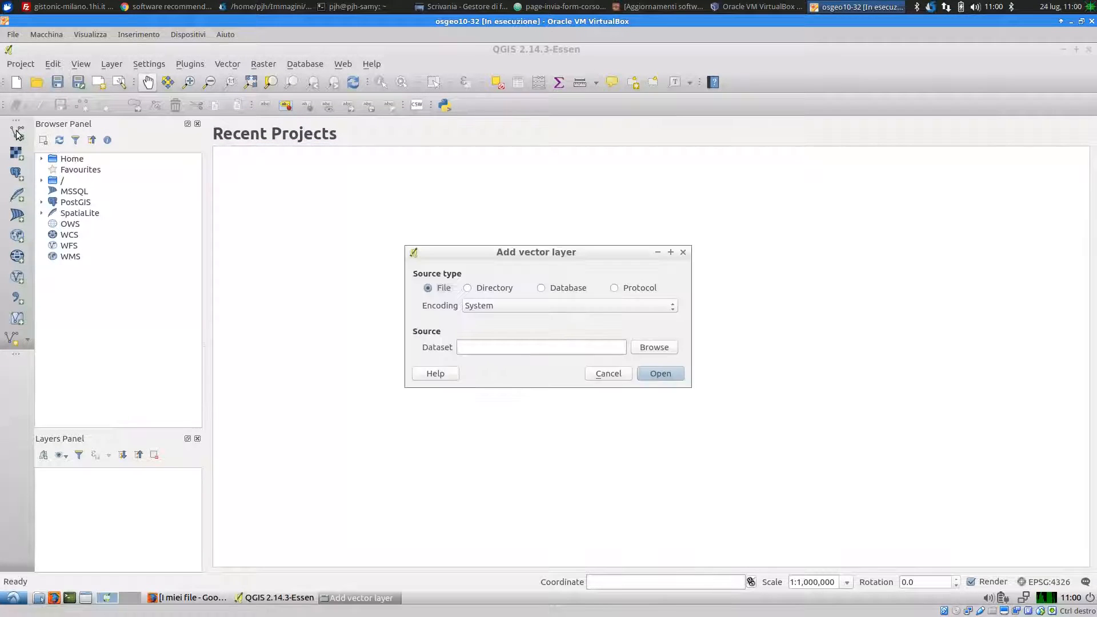
pyautogui.click(652, 348)
pyautogui.click(362, 234)
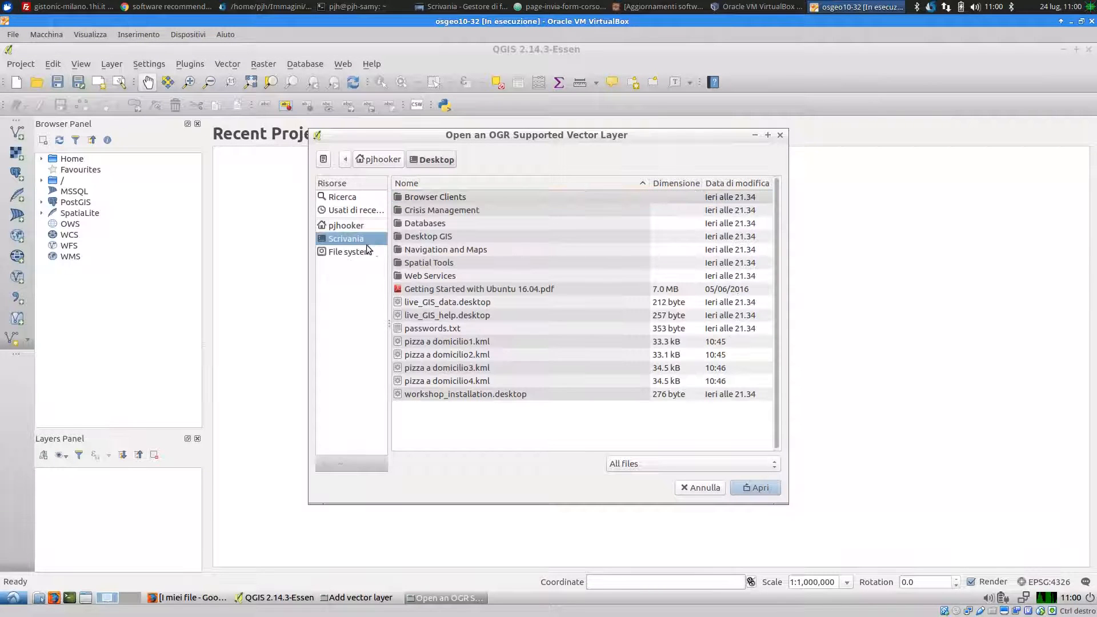
pyautogui.click(471, 341)
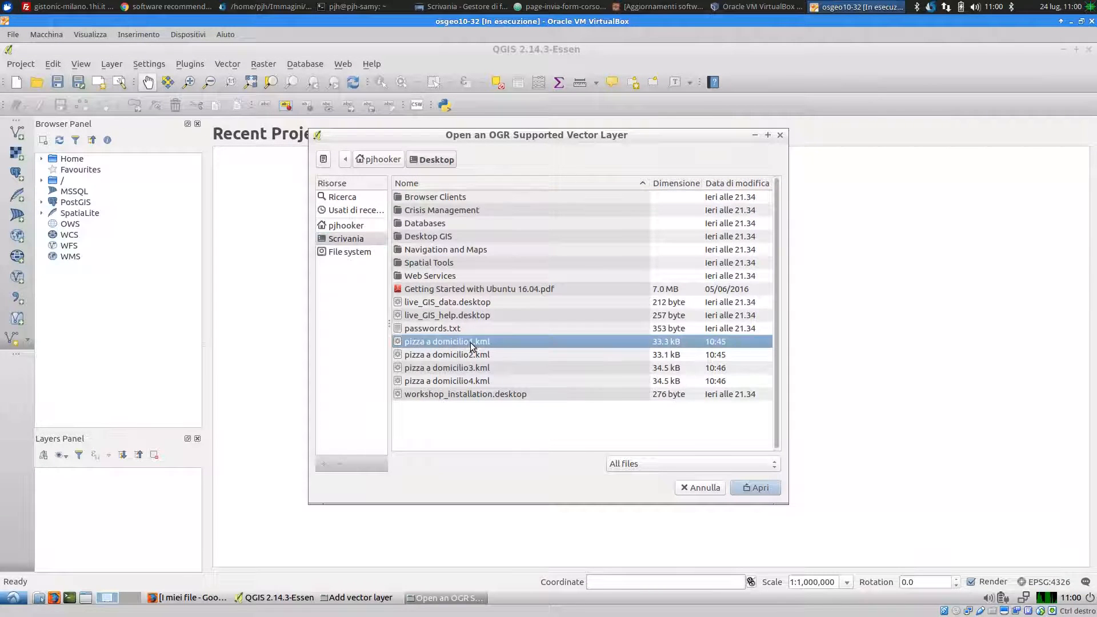
pyautogui.keyDown('shift'); pyautogui.click(483, 380); pyautogui.keyUp('shift')
pyautogui.click(761, 489)
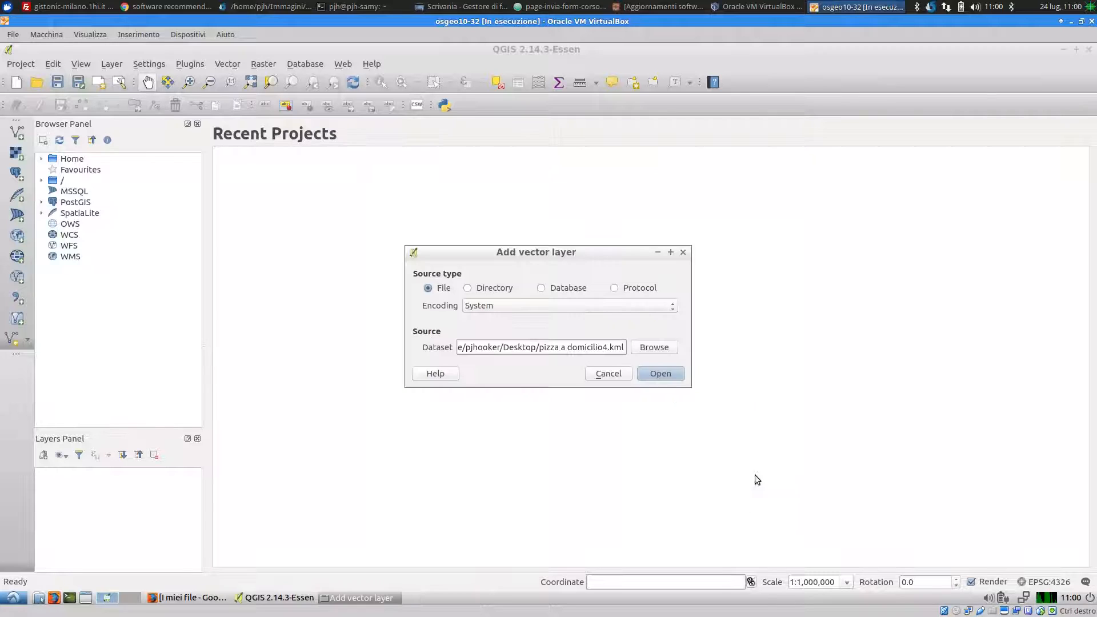
# Load the chosen KML files into the project, adding only the Point sublayer where a LineString is also offered.
pyautogui.click(656, 379)
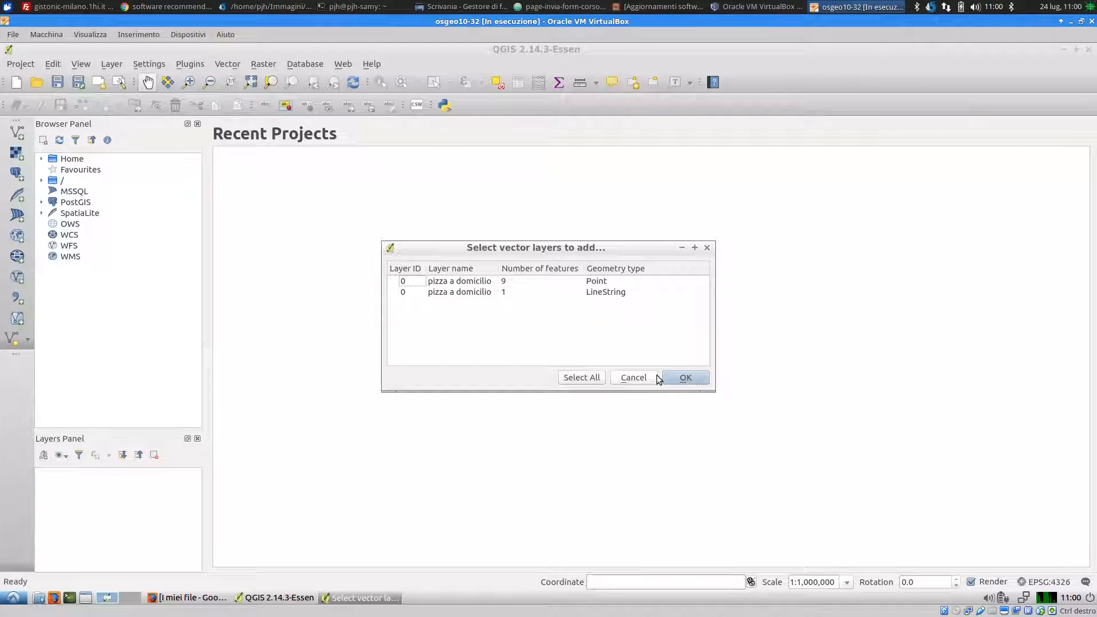
pyautogui.click(533, 281)
pyautogui.click(685, 377)
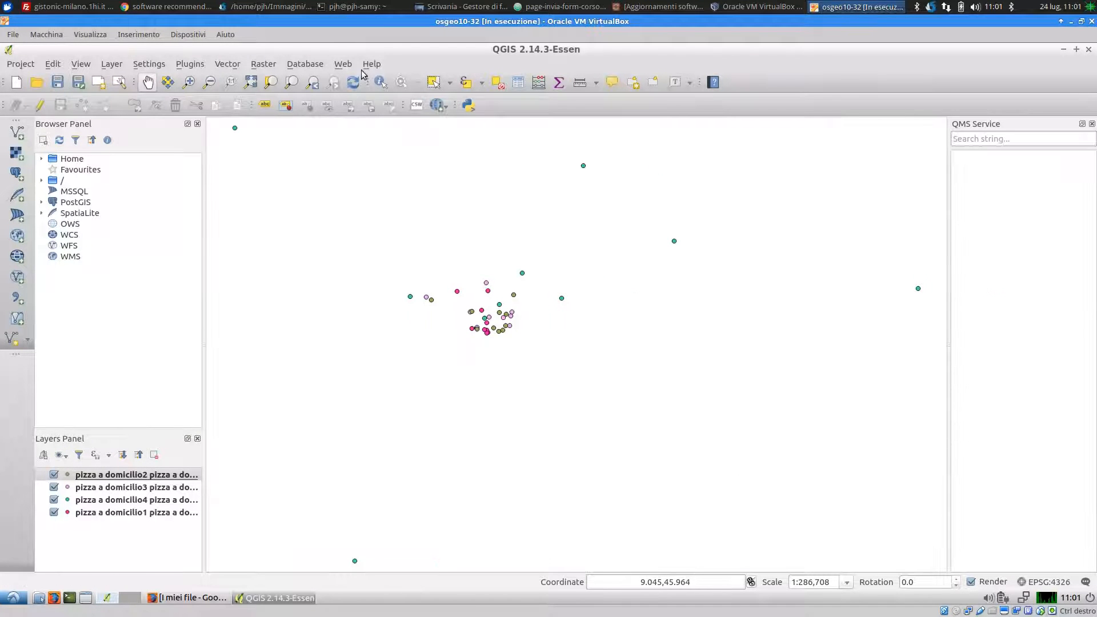
# Add the OSM Mapnik basemap from QuickMapServices beneath the pizza layers.
pyautogui.click(343, 64)
pyautogui.moveTo(381, 91)
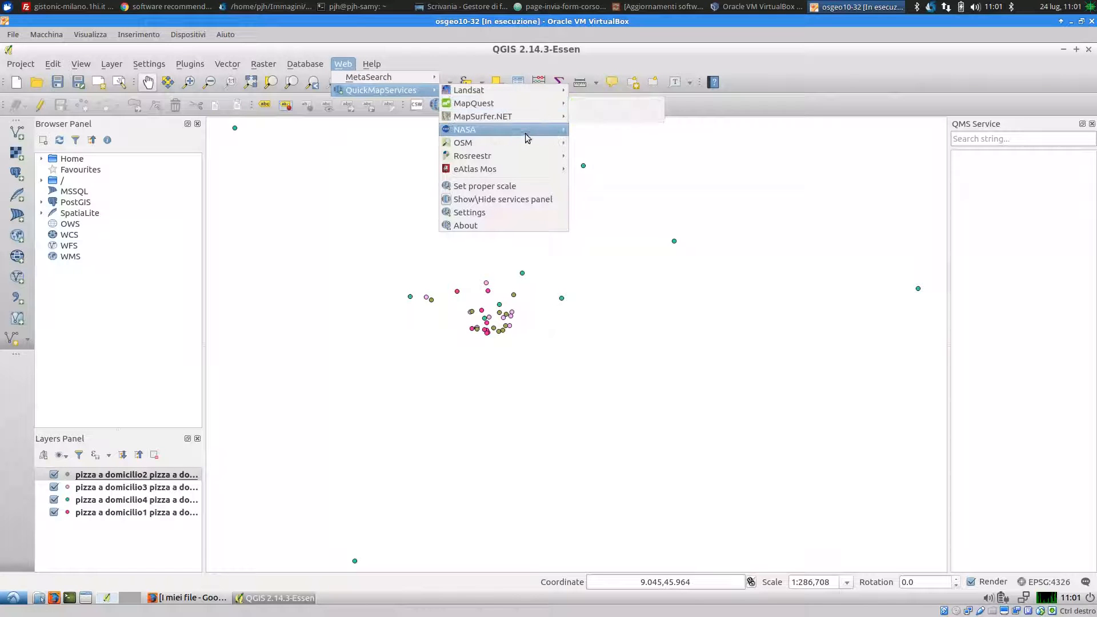
pyautogui.moveTo(532, 144)
pyautogui.click(587, 145)
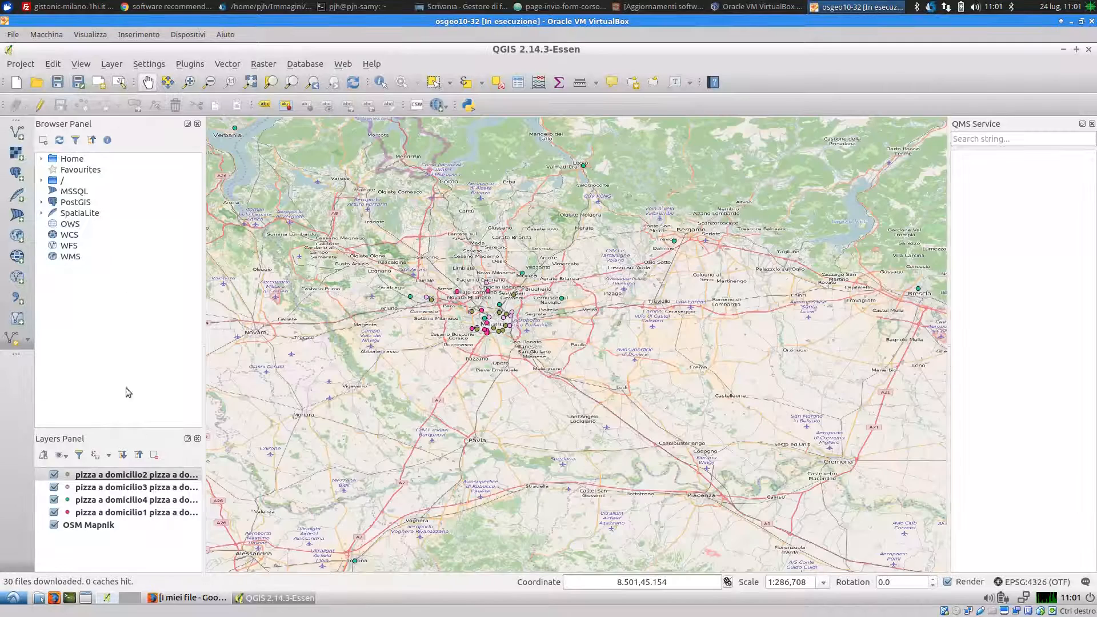
# Set the project coordinate reference system to WGS 84 / Pseudo Mercator, EPSG:3857.
pyautogui.click(1029, 587)
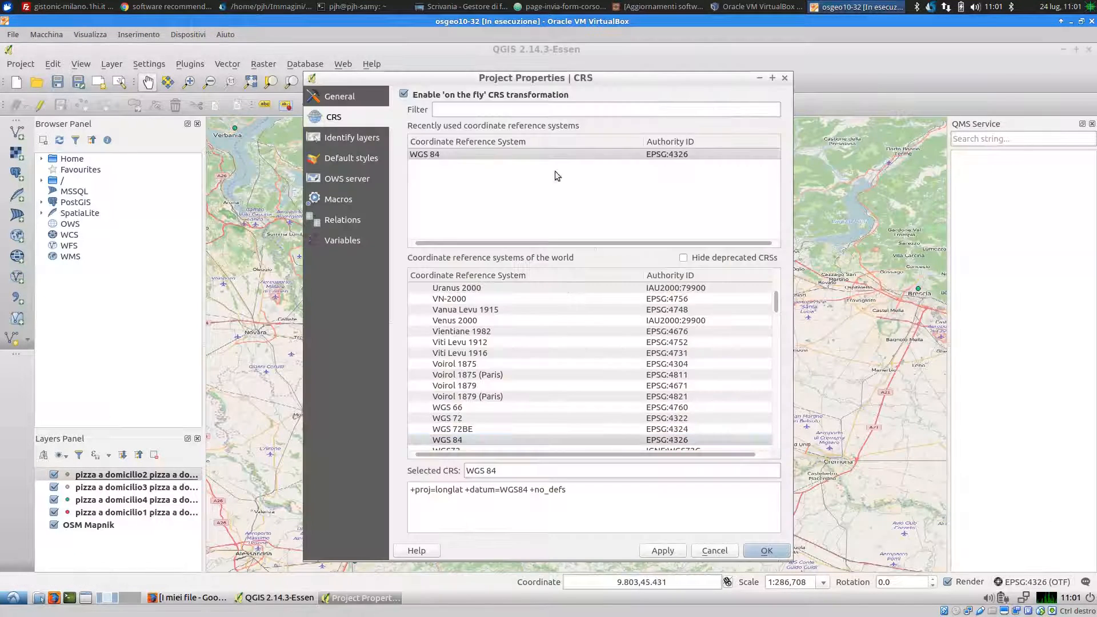
pyautogui.click(487, 110)
pyautogui.write('38')
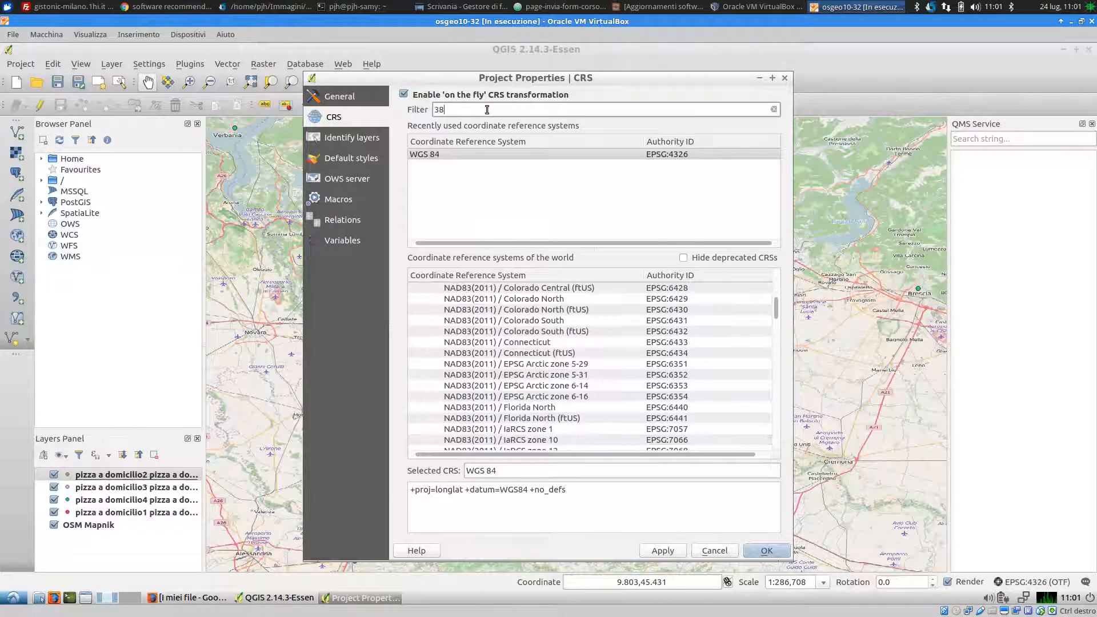
pyautogui.write('57')
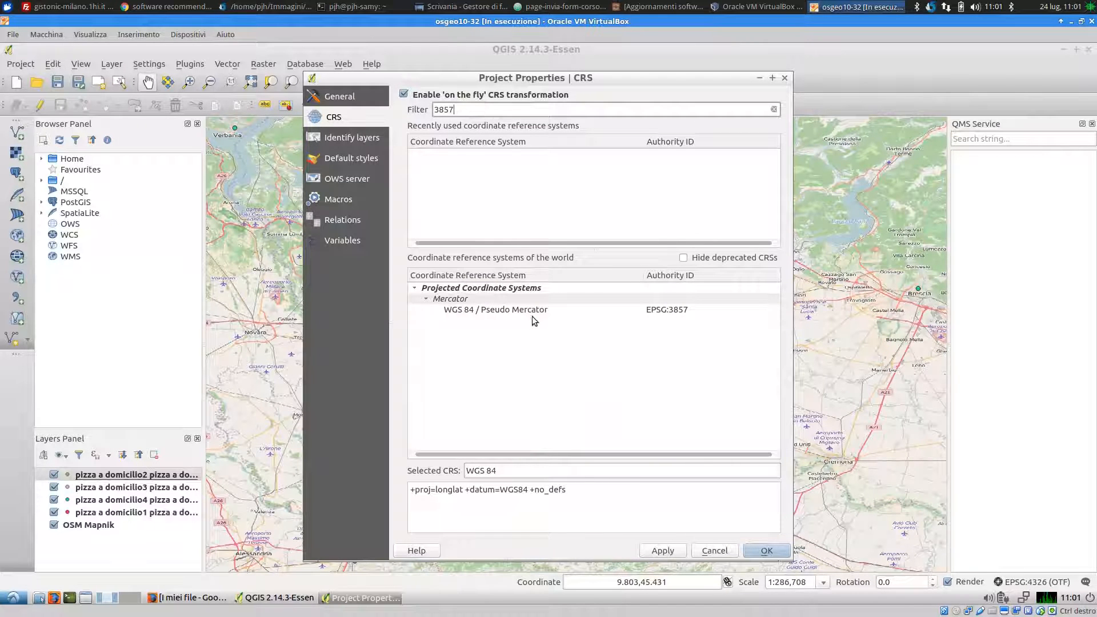
pyautogui.click(533, 312)
pyautogui.click(773, 551)
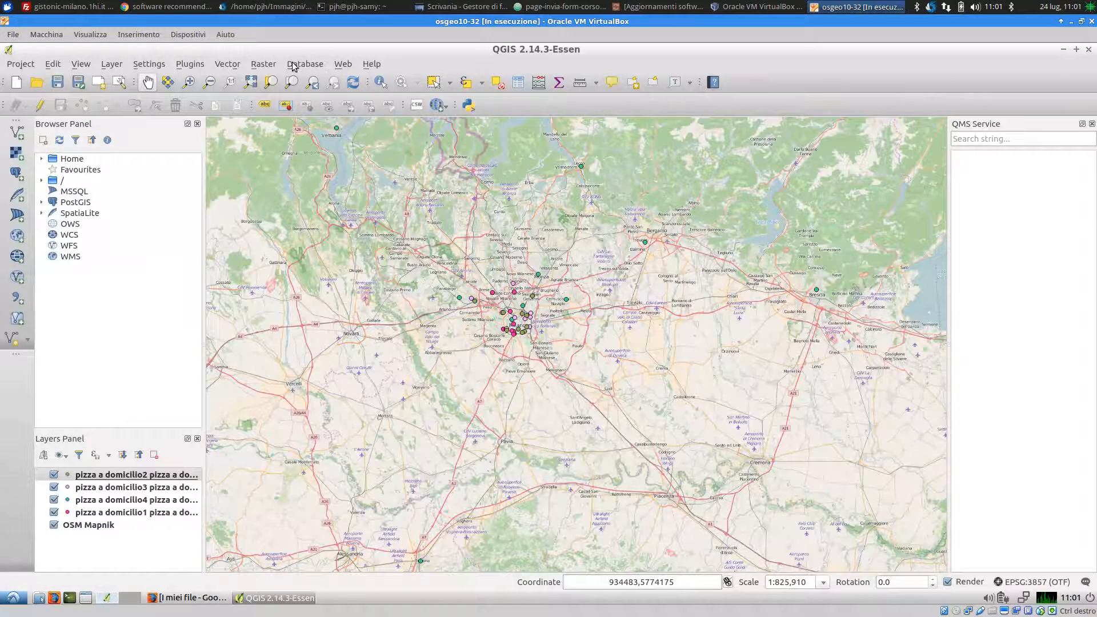
# Try to merge the four pizza point layers with MMQGIS into a Desktop shapefile named "pt_pizza.shp".
pyautogui.click(373, 65)
pyautogui.moveTo(407, 95)
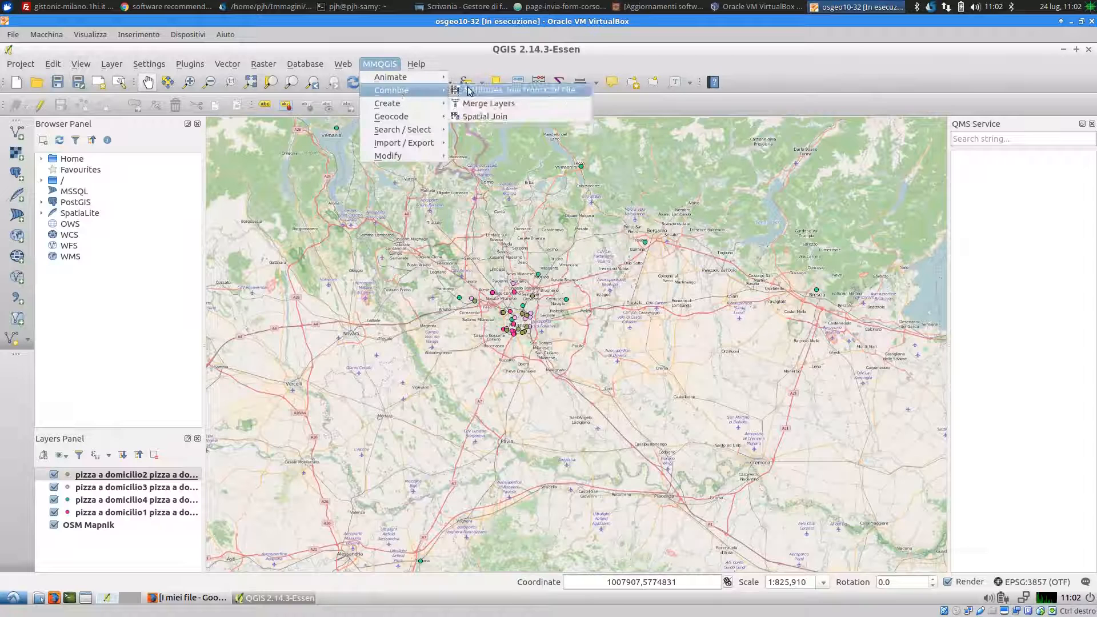
pyautogui.click(523, 102)
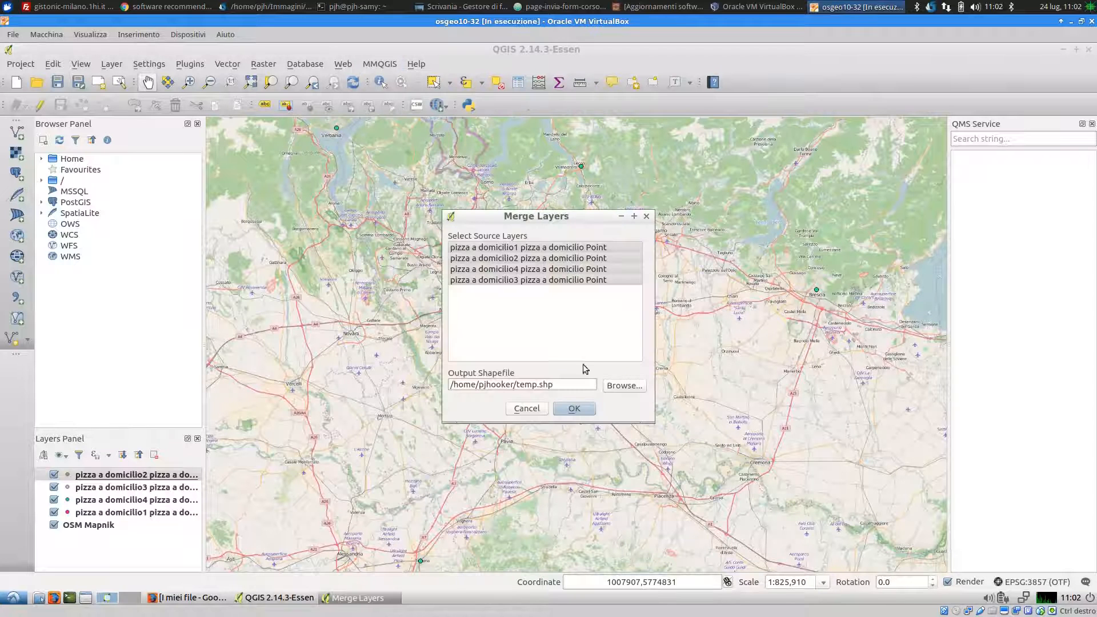
pyautogui.click(609, 391)
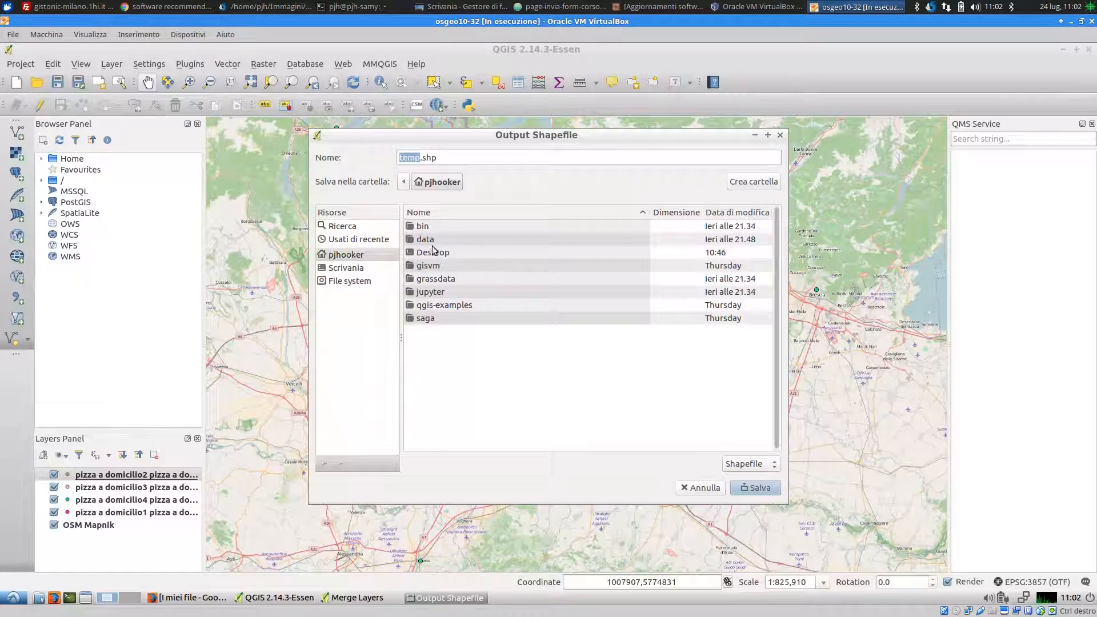
pyautogui.click(347, 268)
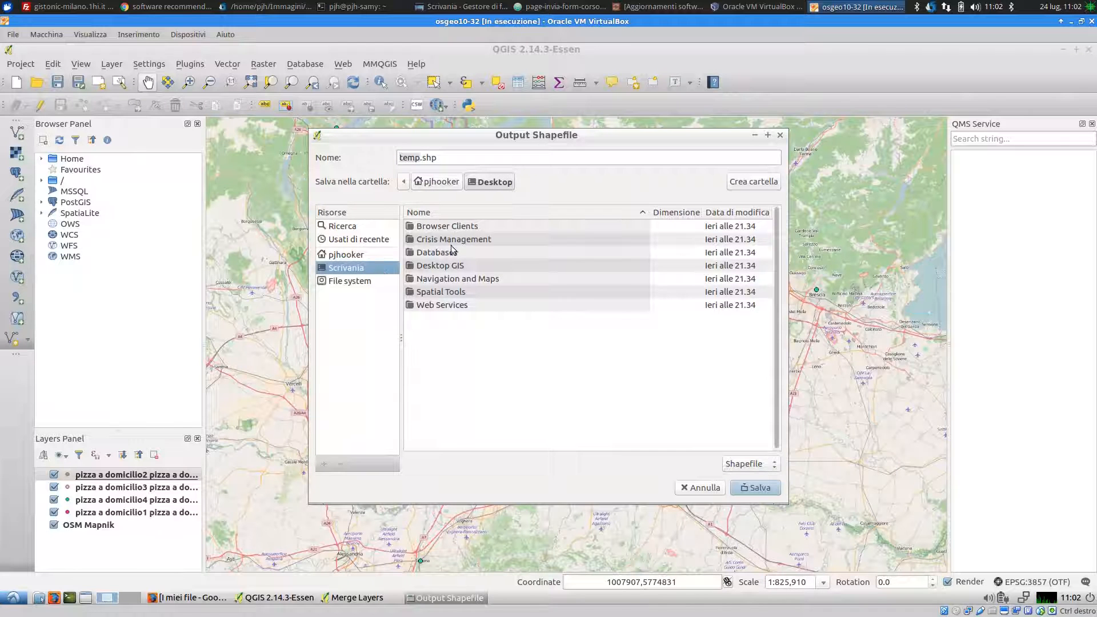
pyautogui.moveTo(420, 158); pyautogui.dragTo(314, 162)
pyautogui.write('pizza')
pyautogui.press('Home')
pyautogui.write('pt_')
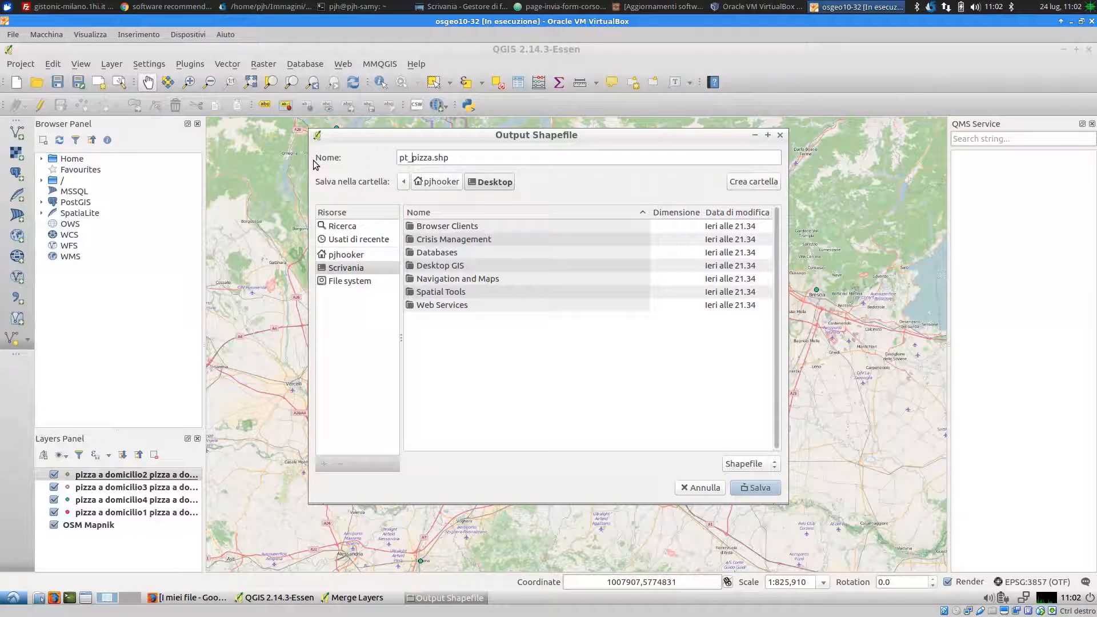
pyautogui.click(757, 488)
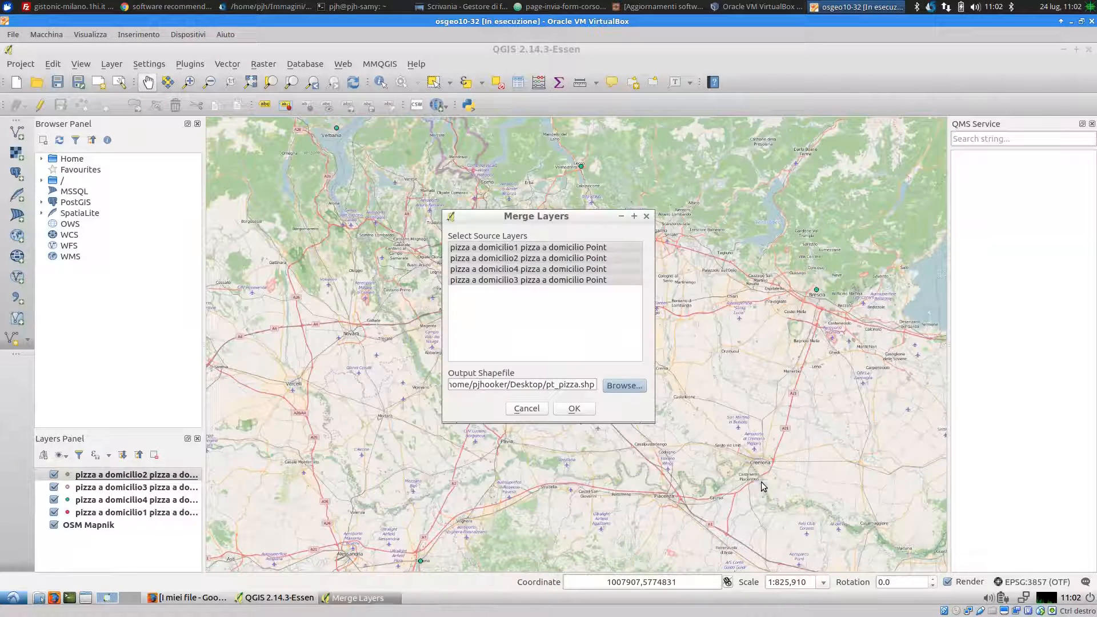
pyautogui.click(574, 409)
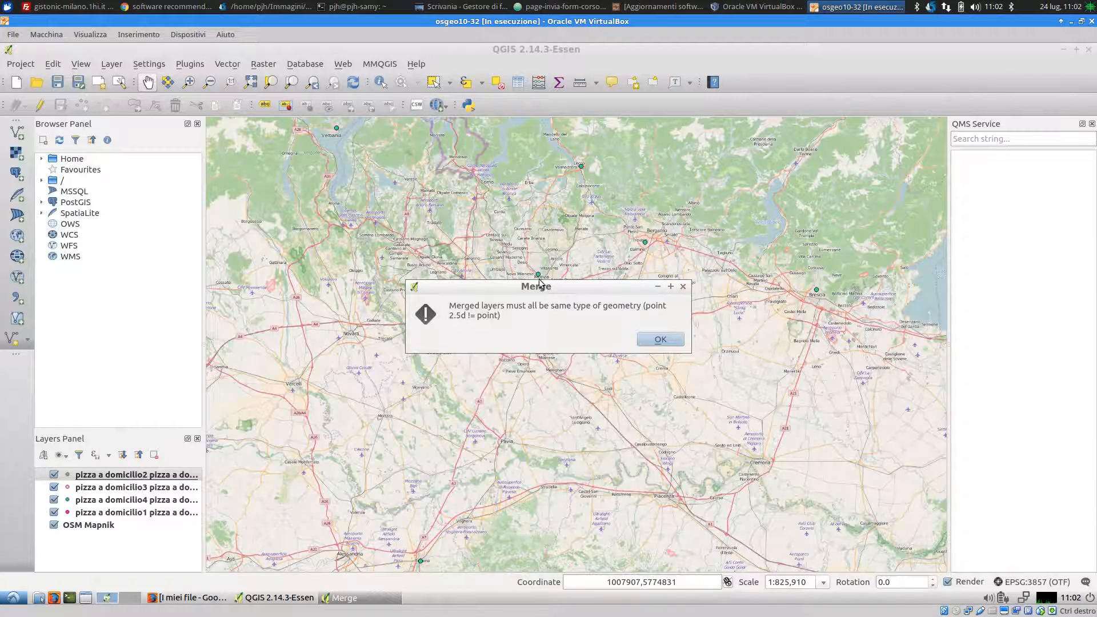
pyautogui.click(662, 341)
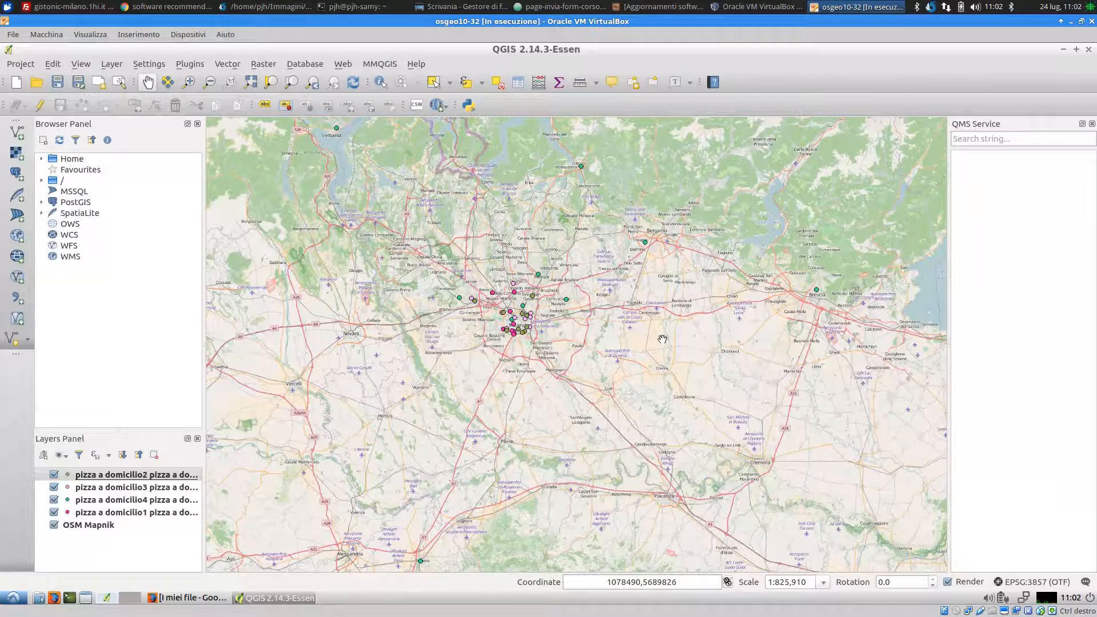
# Hide the pizza a domicilio3, pizza a domicilio4 and pizza a domicilio1 layers.
pyautogui.click(54, 487)
pyautogui.click(53, 499)
pyautogui.click(54, 512)
pyautogui.click(124, 488)
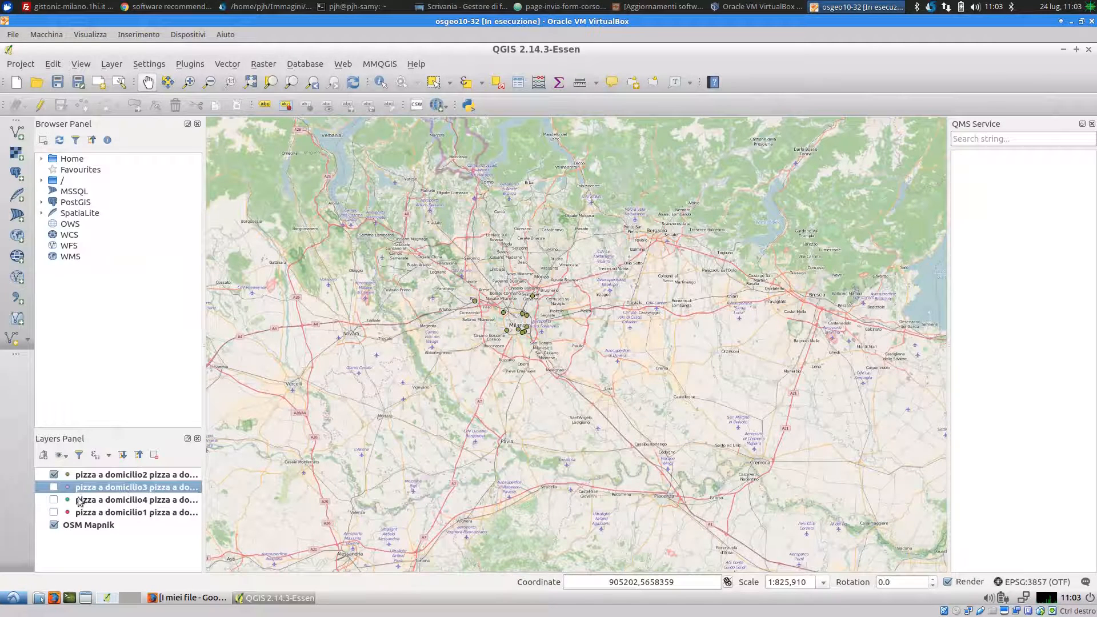
# Set up an export of the pizza a domicilio2 layer to an ESRI Shapefile named "pt_pizza1" on the Desktop.
pyautogui.click(92, 474)
pyautogui.rightClick(91, 474)
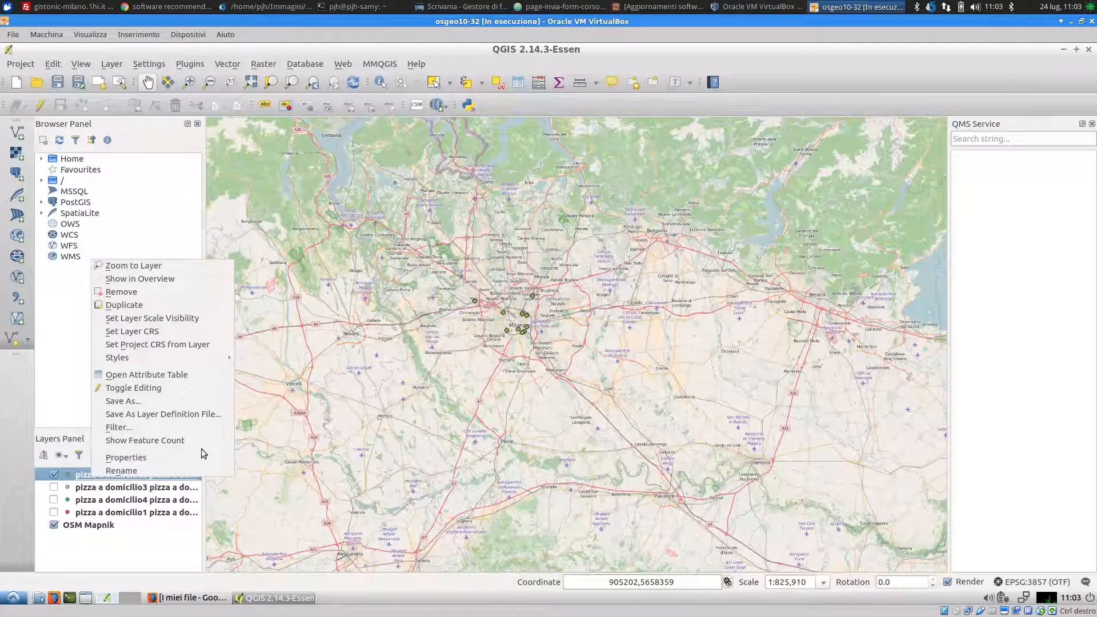
pyautogui.click(193, 400)
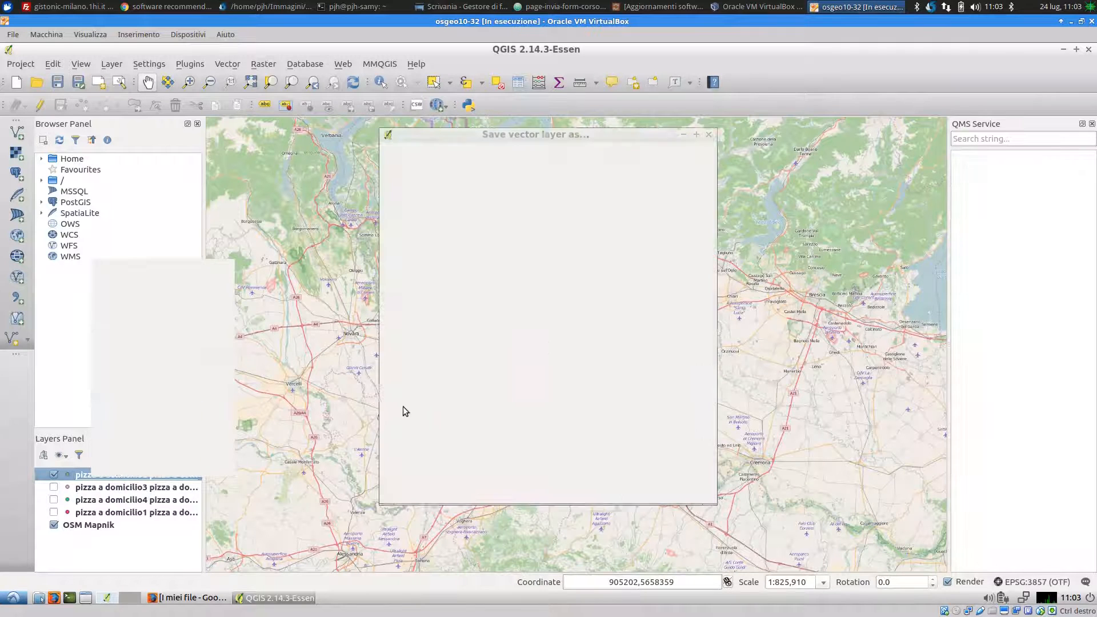
pyautogui.click(673, 184)
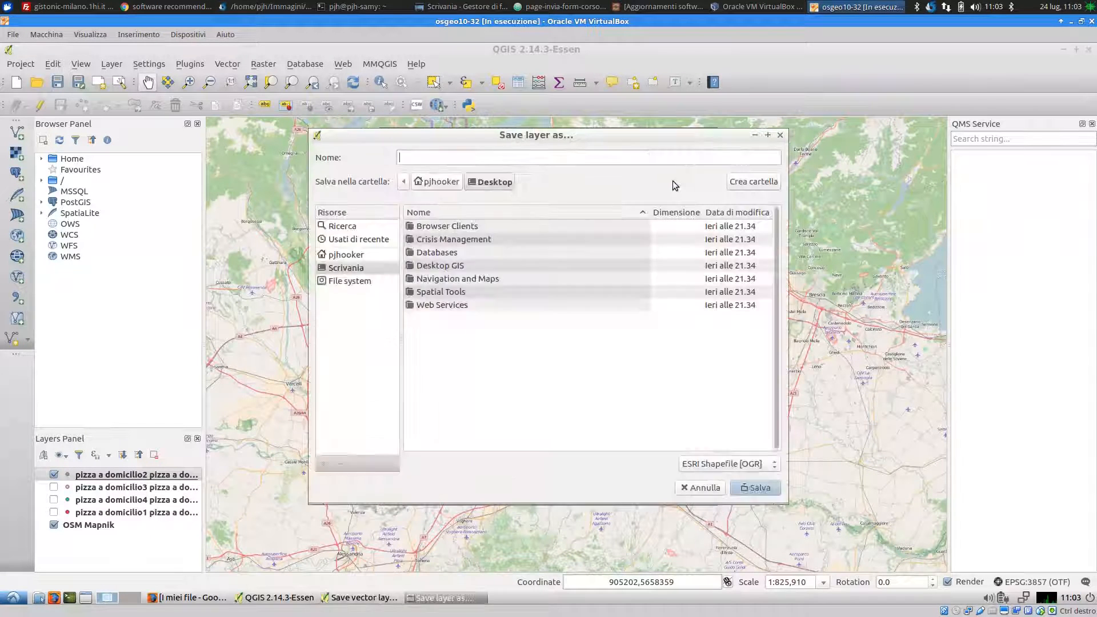
pyautogui.write('pt_pizza')
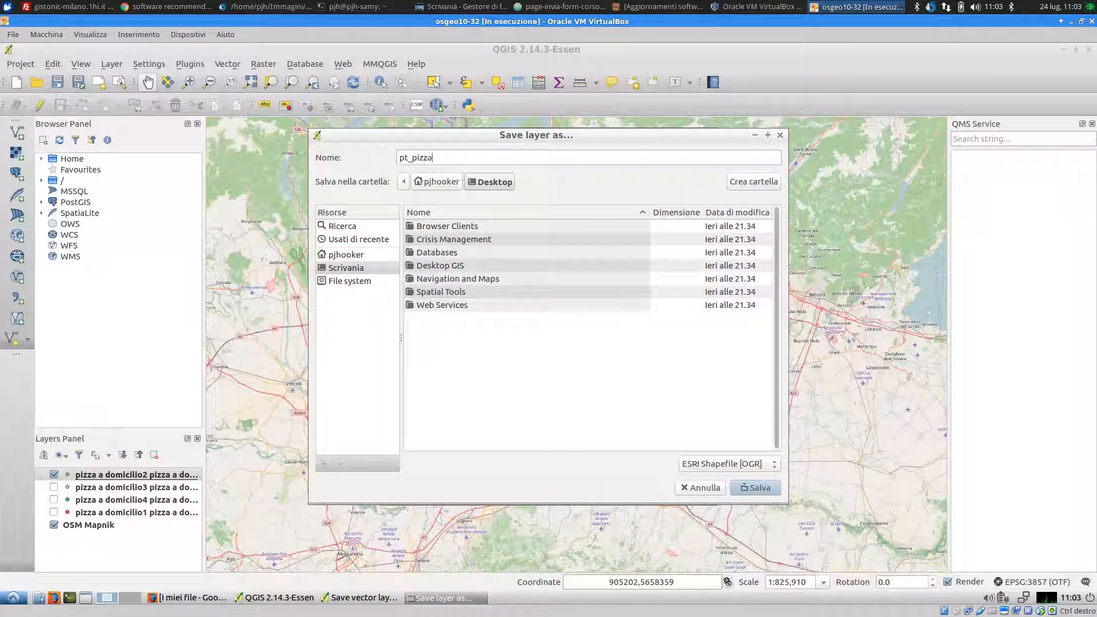
pyautogui.press('Return')
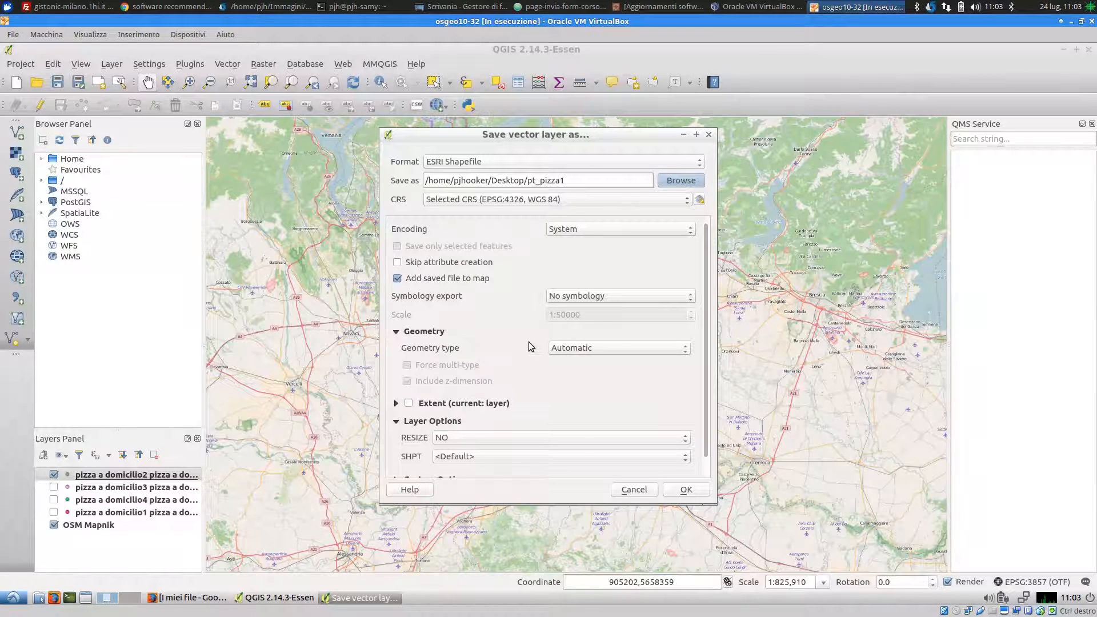
# Set the export's geometry type to Point without the z-dimension and save the shapefile.
pyautogui.click(595, 348)
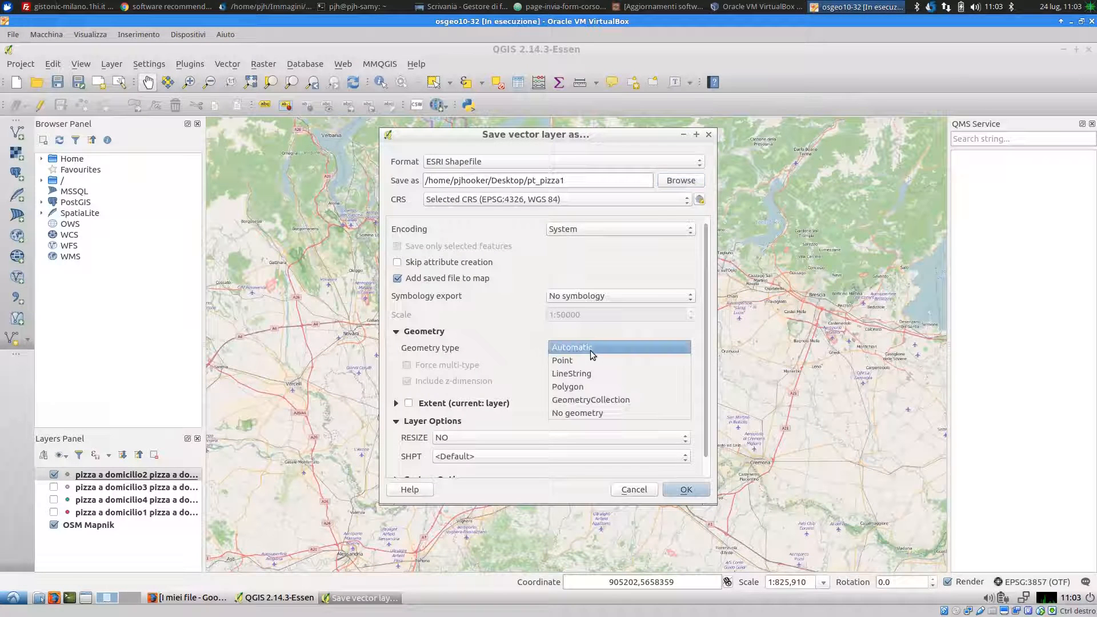
pyautogui.click(620, 361)
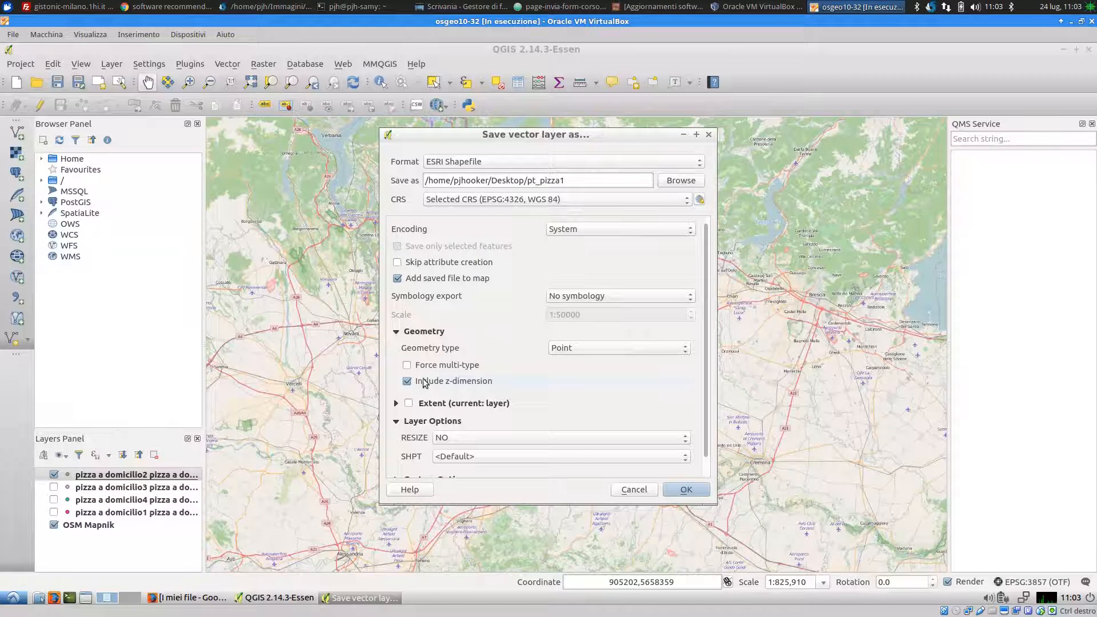
pyautogui.click(407, 381)
pyautogui.scroll(-1, 704, 410)
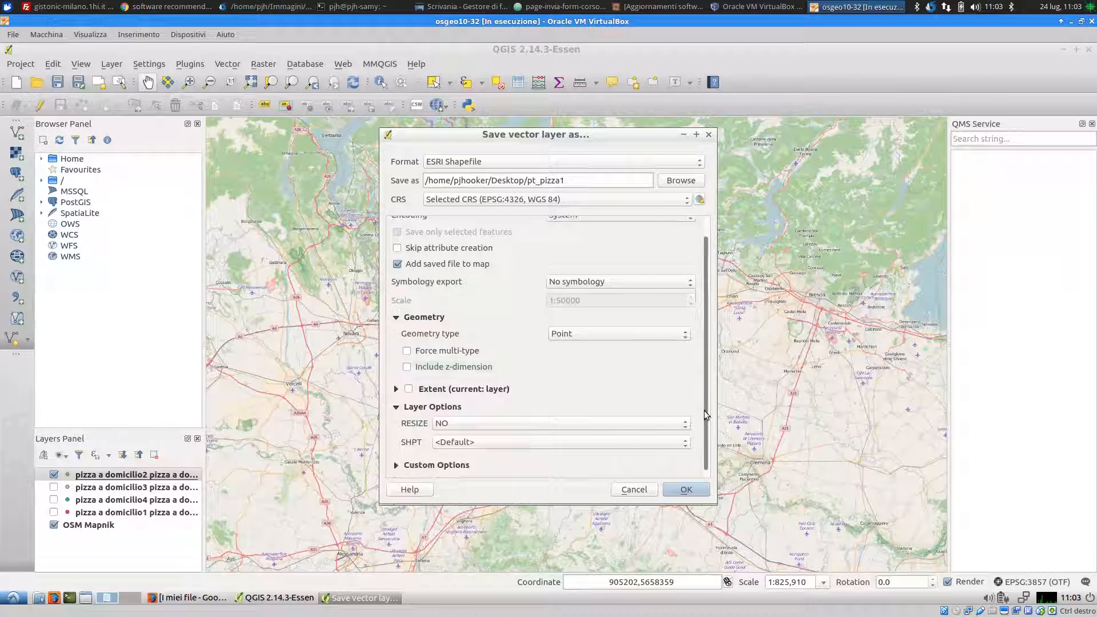
pyautogui.click(688, 489)
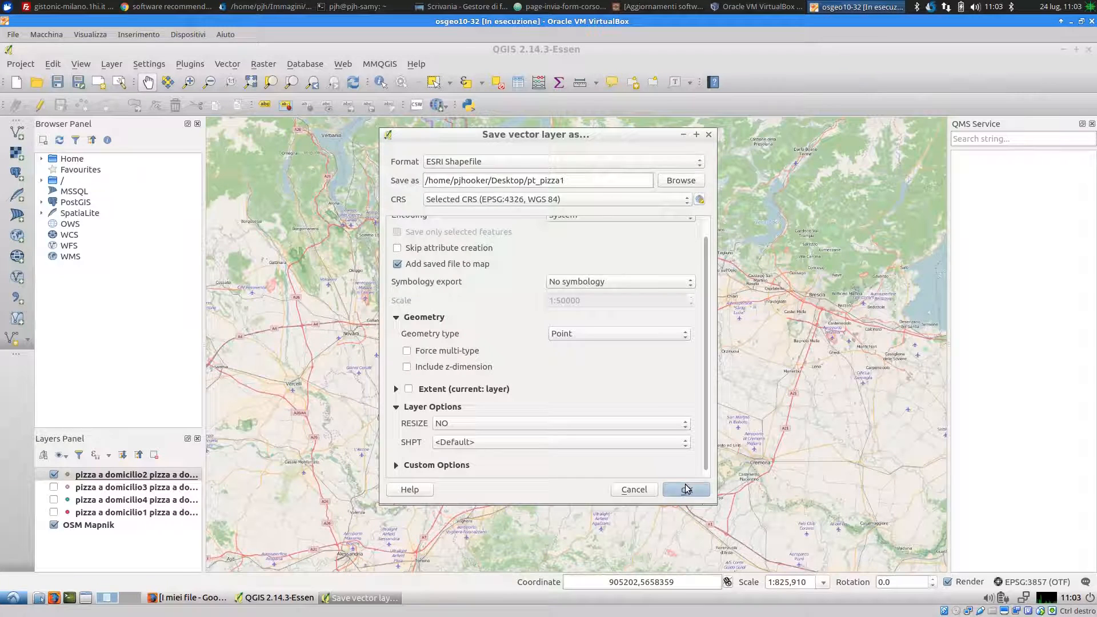
# Remove the original pizza a domicilio2 layer from the project and close the Browser Panel.
pyautogui.rightClick(135, 490)
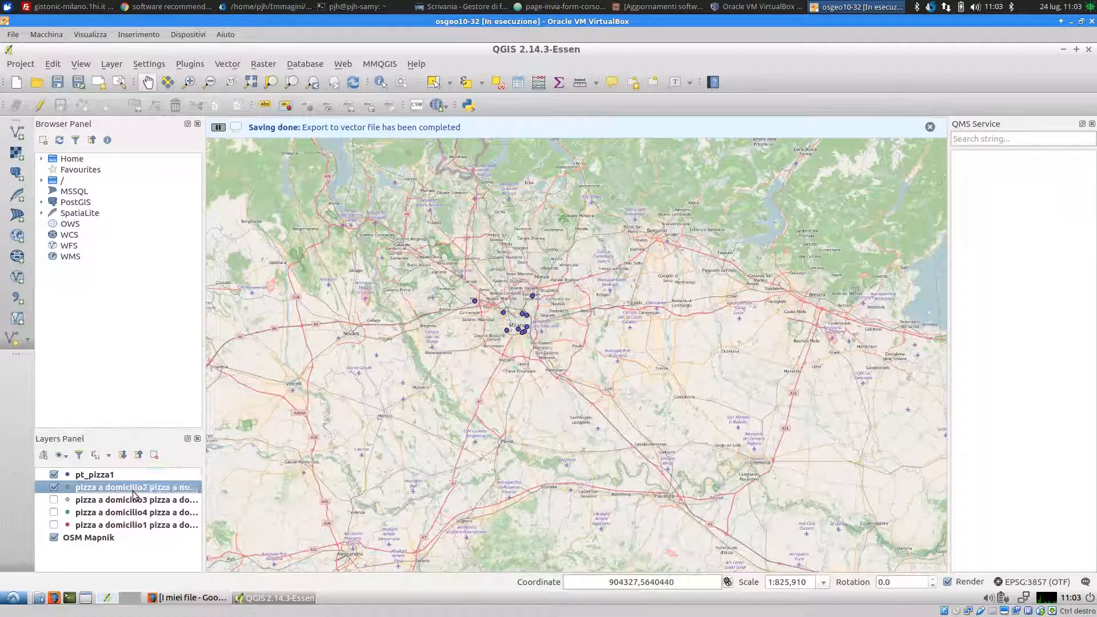
pyautogui.click(195, 307)
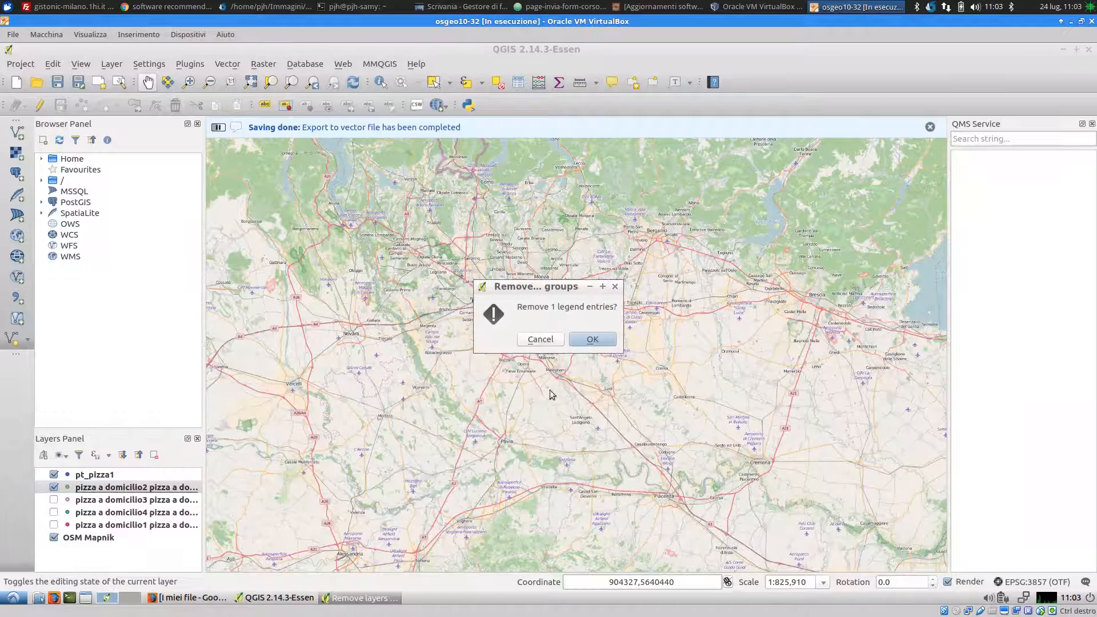
pyautogui.click(592, 339)
pyautogui.click(197, 123)
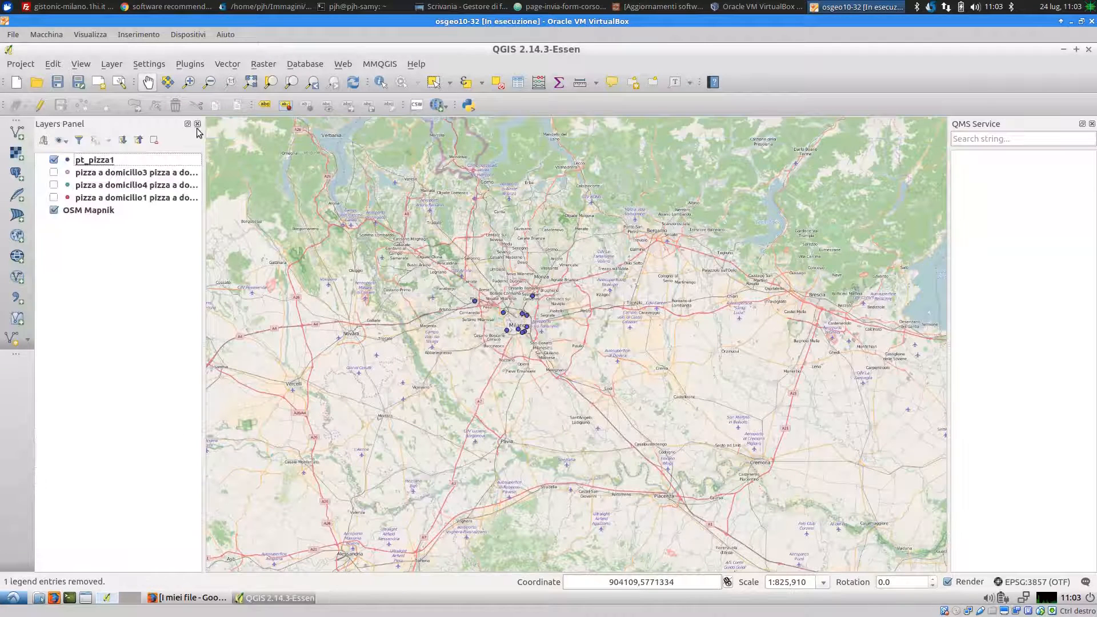
# Show the pizza a domicilio3 layer and select all of its points on the map.
pyautogui.click(130, 176)
pyautogui.click(54, 172)
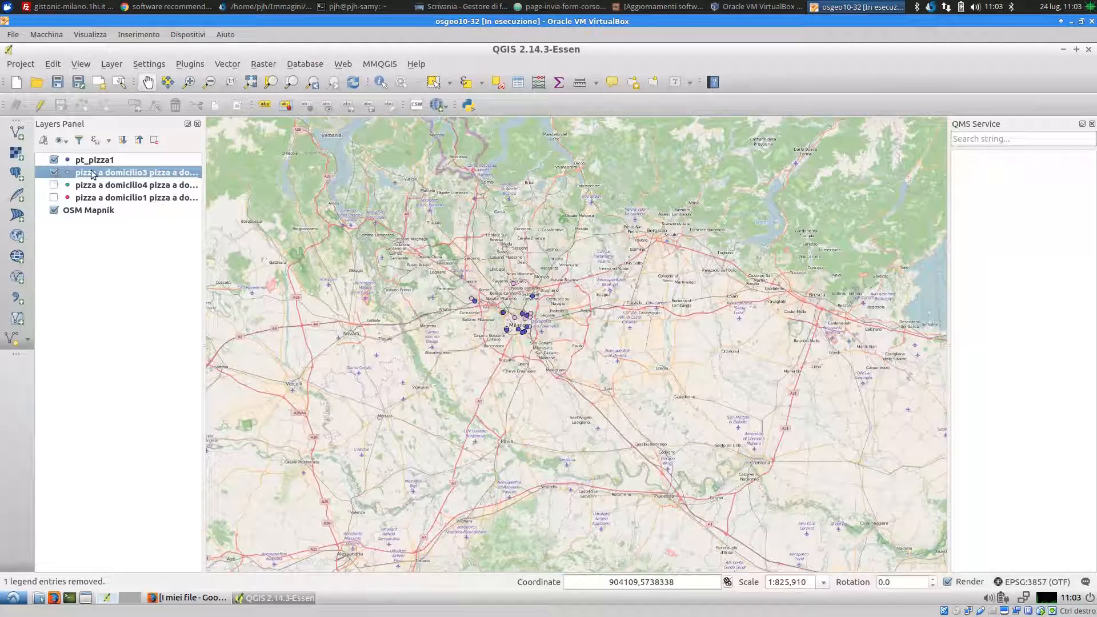
pyautogui.click(433, 82)
pyautogui.moveTo(395, 312); pyautogui.dragTo(631, 422)
pyautogui.moveTo(289, 164); pyautogui.dragTo(826, 521)
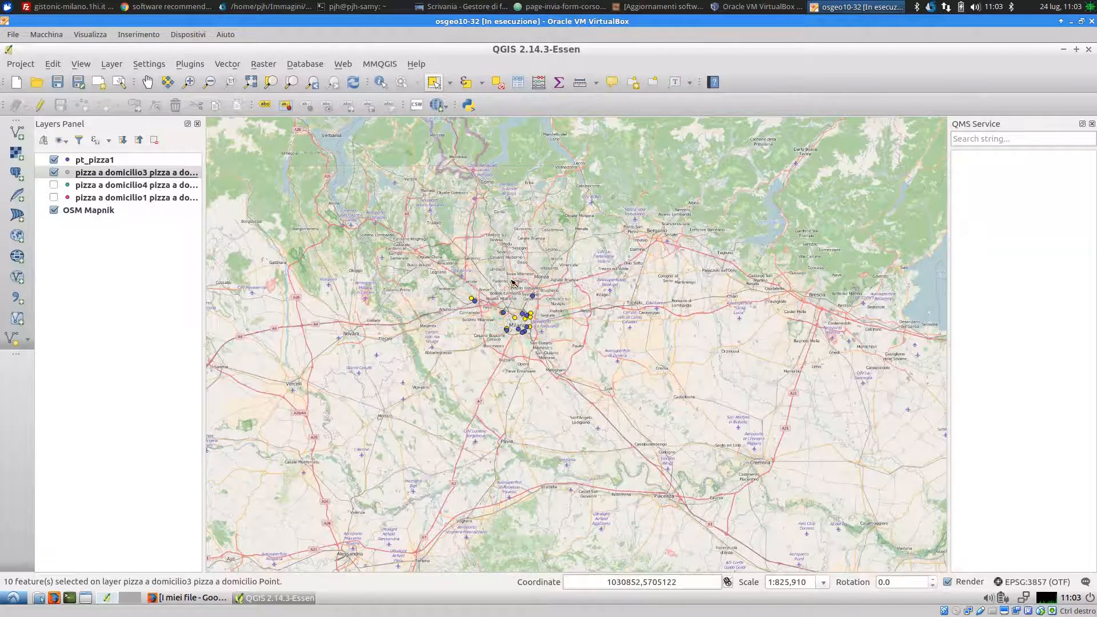
# Copy the selected pizza a domicilio3 points and paste them into the pt_pizza1 layer in edit mode.
pyautogui.click(219, 110)
pyautogui.click(94, 160)
pyautogui.click(40, 105)
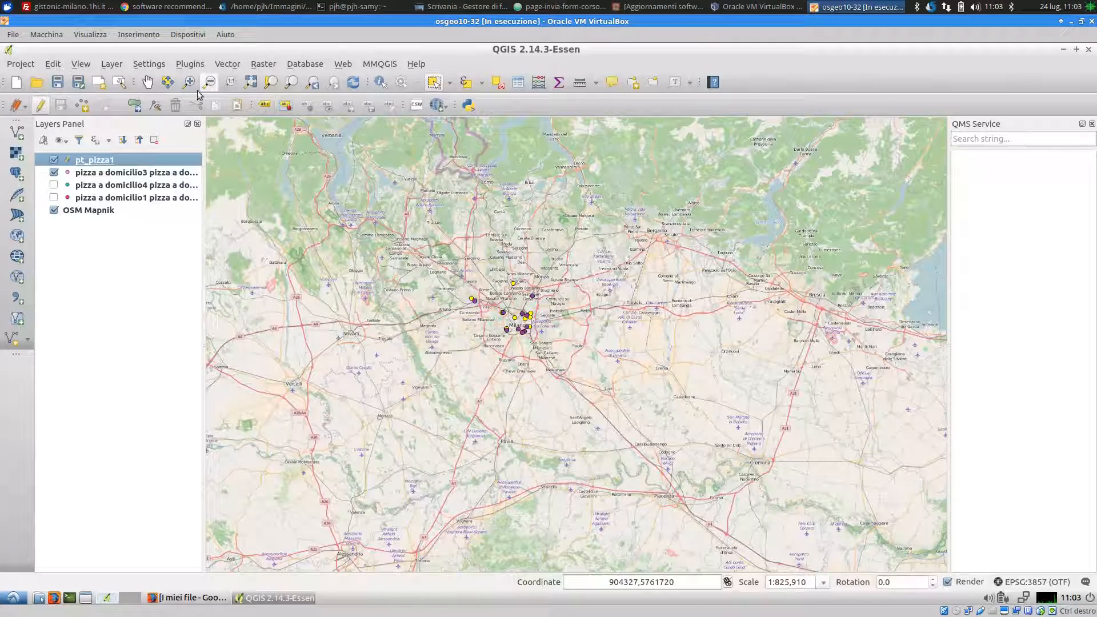
pyautogui.click(237, 107)
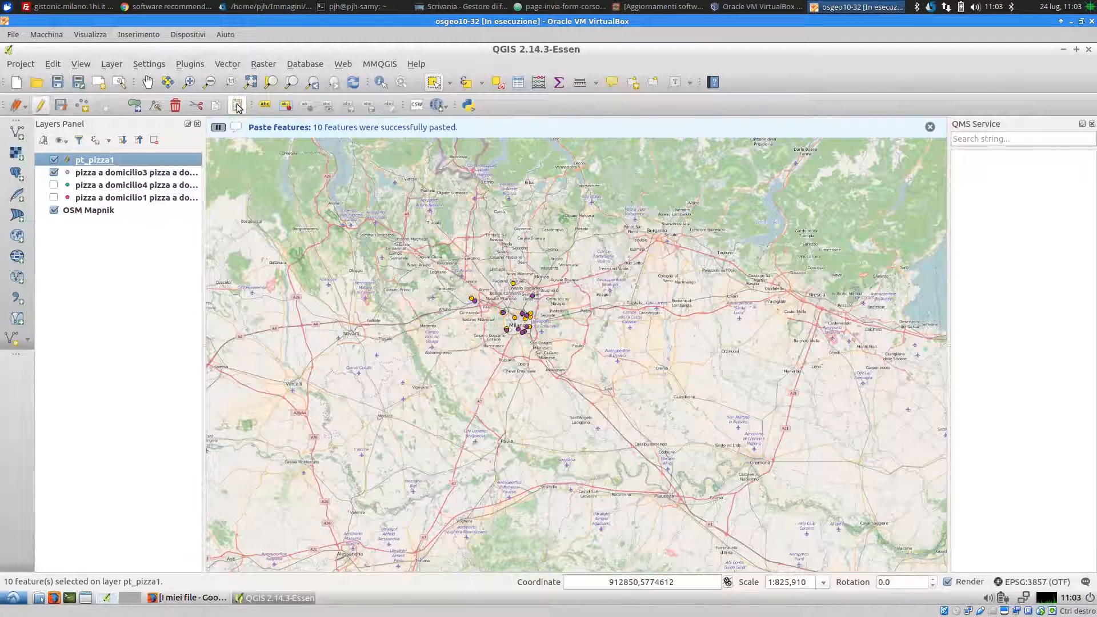
# Check the feature and selection totals in the pizza a domicilio3 attribute table, and close it.
pyautogui.click(127, 174)
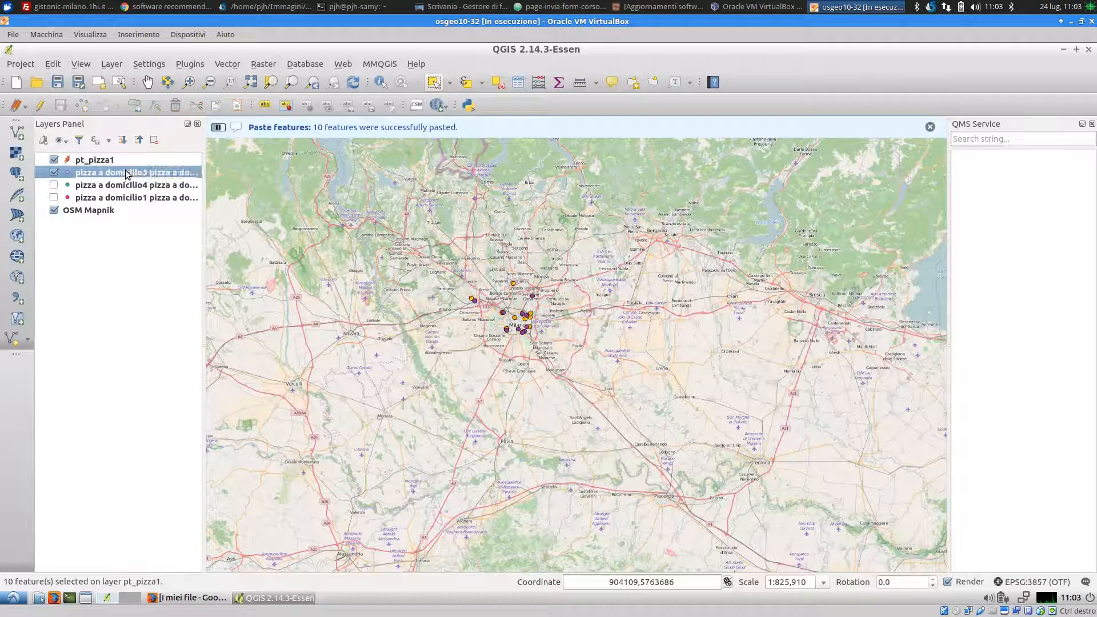
pyautogui.rightClick(127, 173)
pyautogui.click(194, 289)
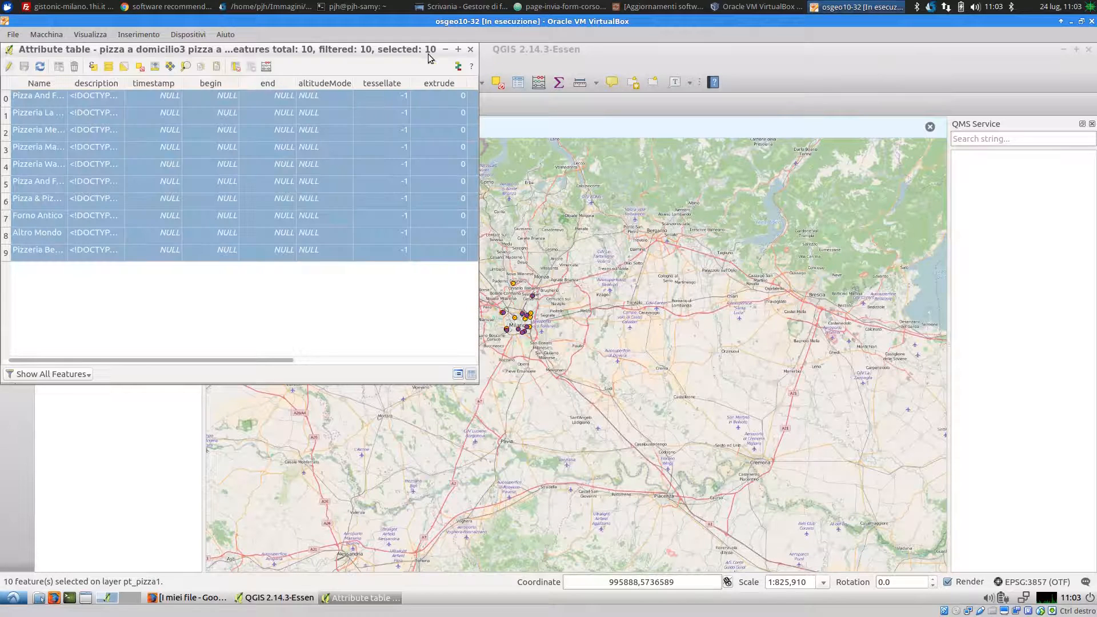
pyautogui.click(470, 49)
# Remove the pizza a domicilio3 layer from the project.
pyautogui.click(103, 161)
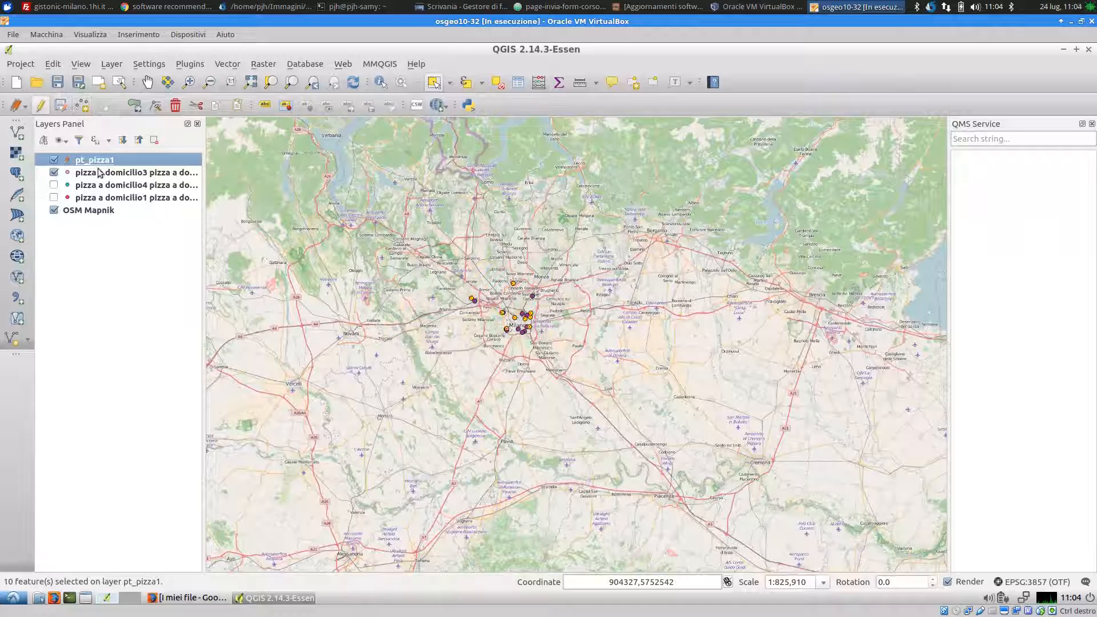
pyautogui.rightClick(100, 173)
pyautogui.click(123, 199)
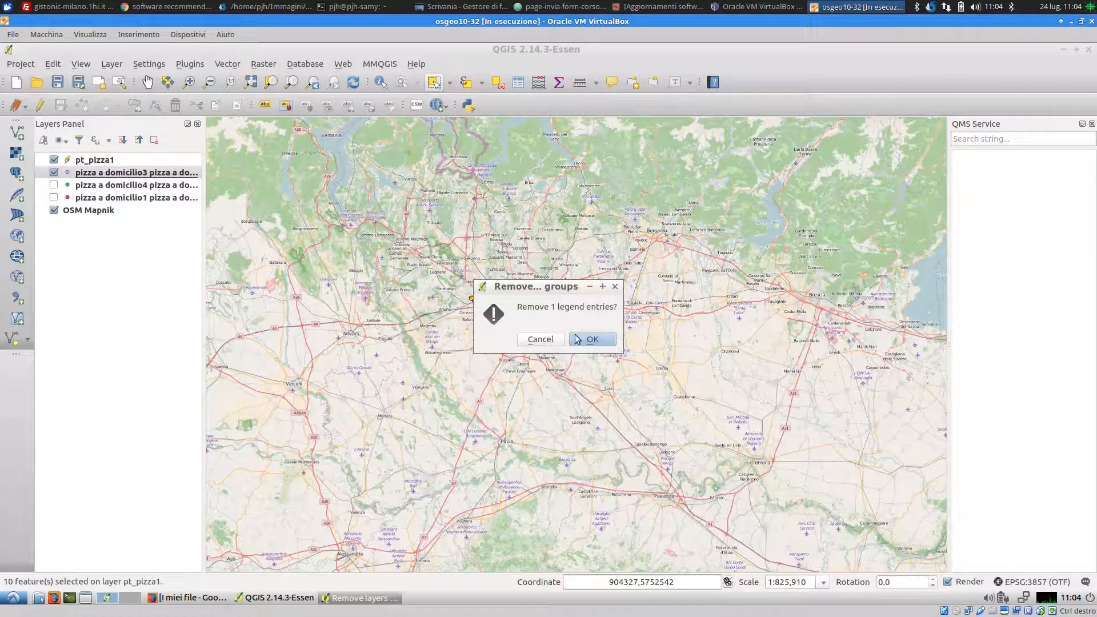
pyautogui.click(576, 340)
# Select all points of the pizza a domicilio4 layer and paste copies of them into pt_pizza1.
pyautogui.click(101, 178)
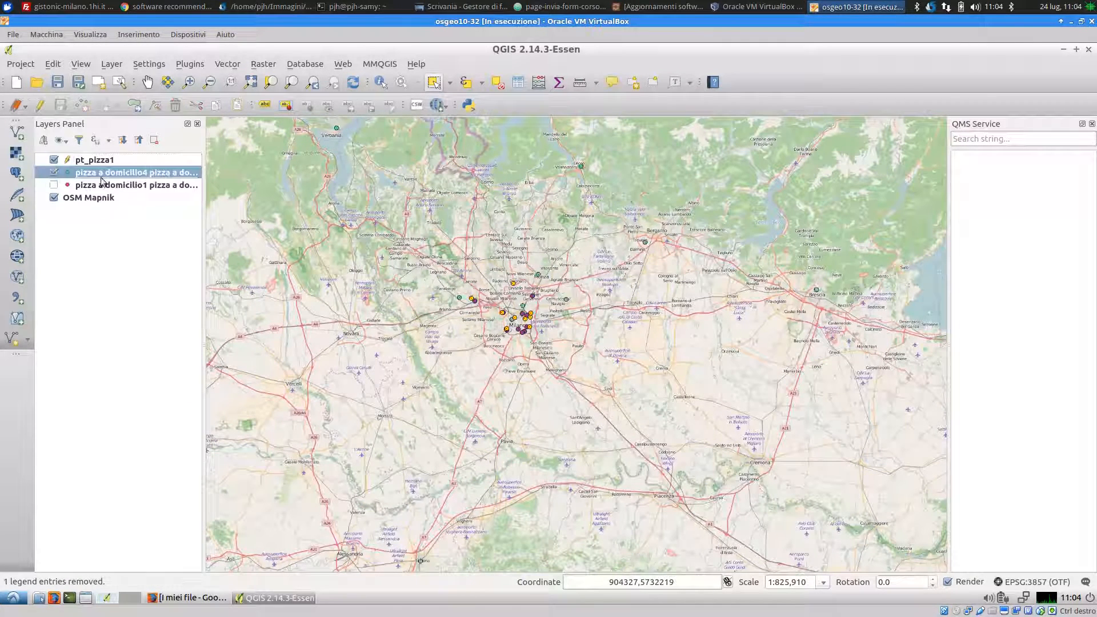
pyautogui.click(498, 82)
pyautogui.moveTo(223, 125); pyautogui.dragTo(862, 552)
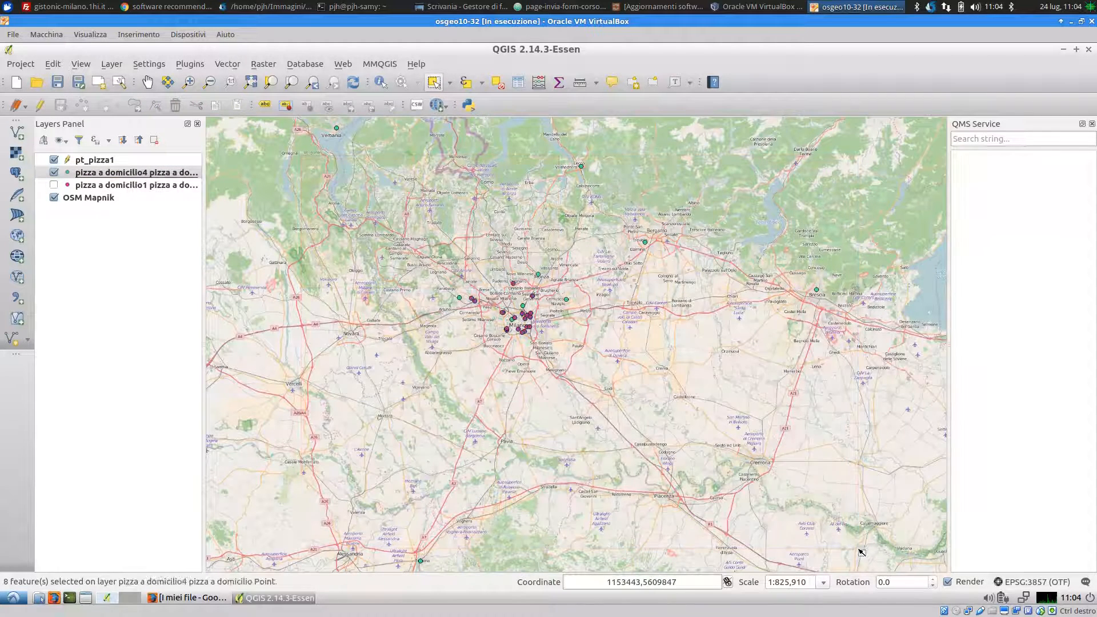
pyautogui.click(108, 160)
pyautogui.click(237, 105)
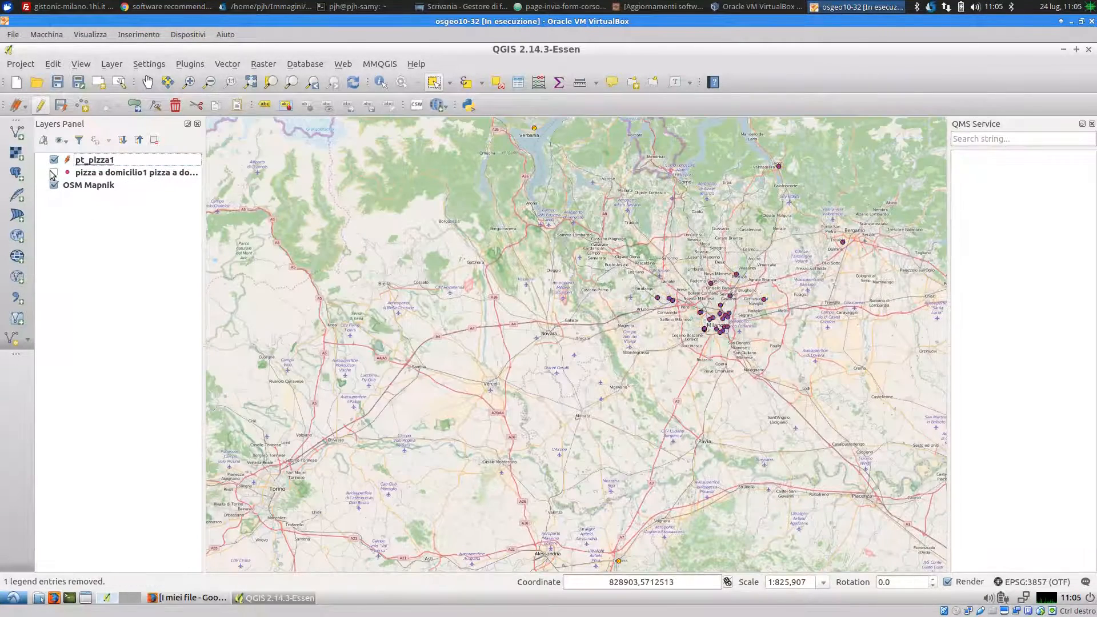
# Show the pizza a domicilio1 layer, clear the old selection and select all of its features in the attribute table.
pyautogui.click(53, 172)
pyautogui.click(104, 170)
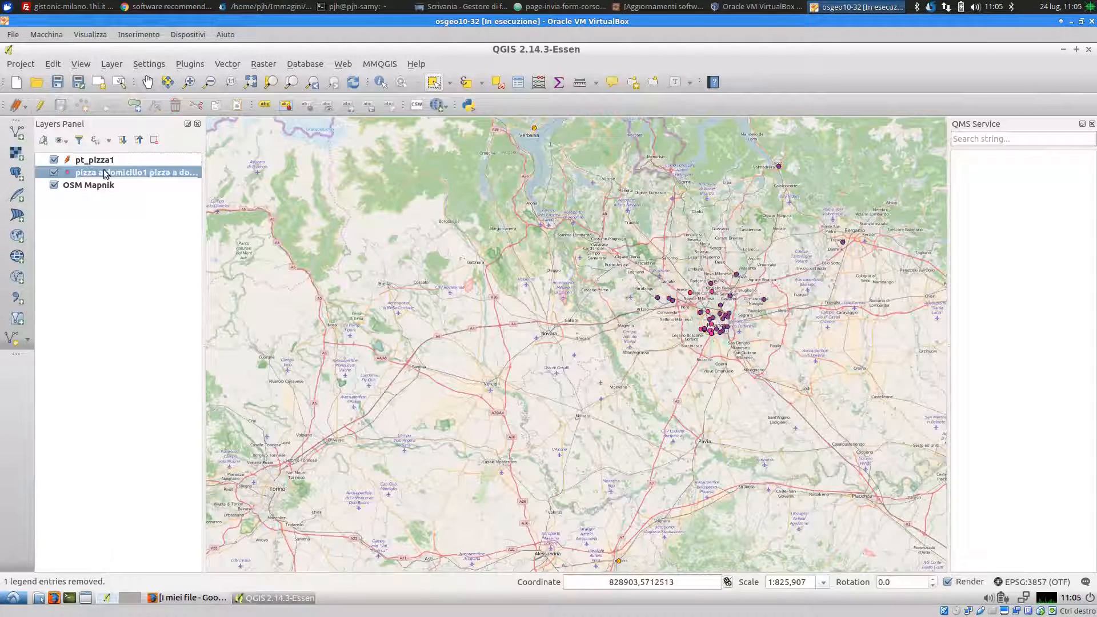
pyautogui.rightClick(105, 171)
pyautogui.click(174, 287)
pyautogui.click(494, 86)
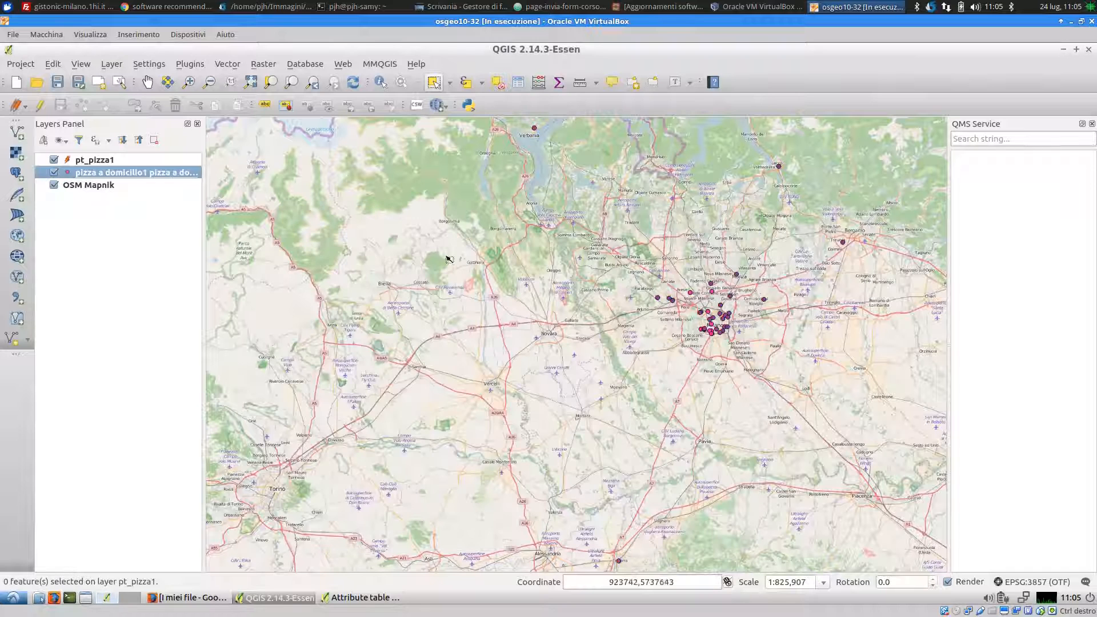
pyautogui.click(360, 598)
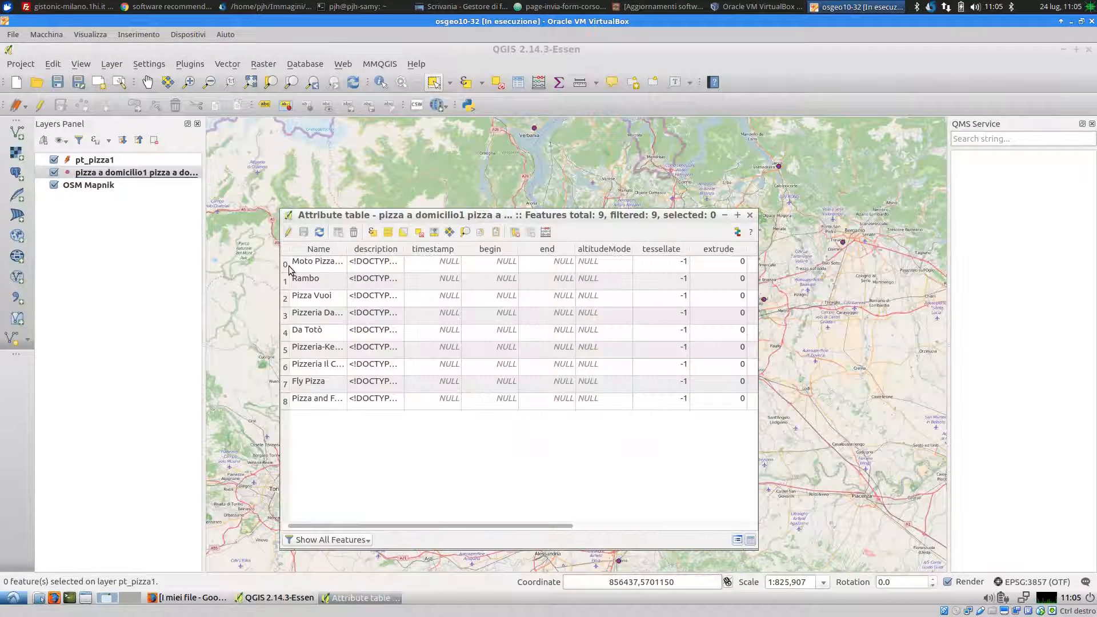
pyautogui.moveTo(291, 264); pyautogui.dragTo(335, 402)
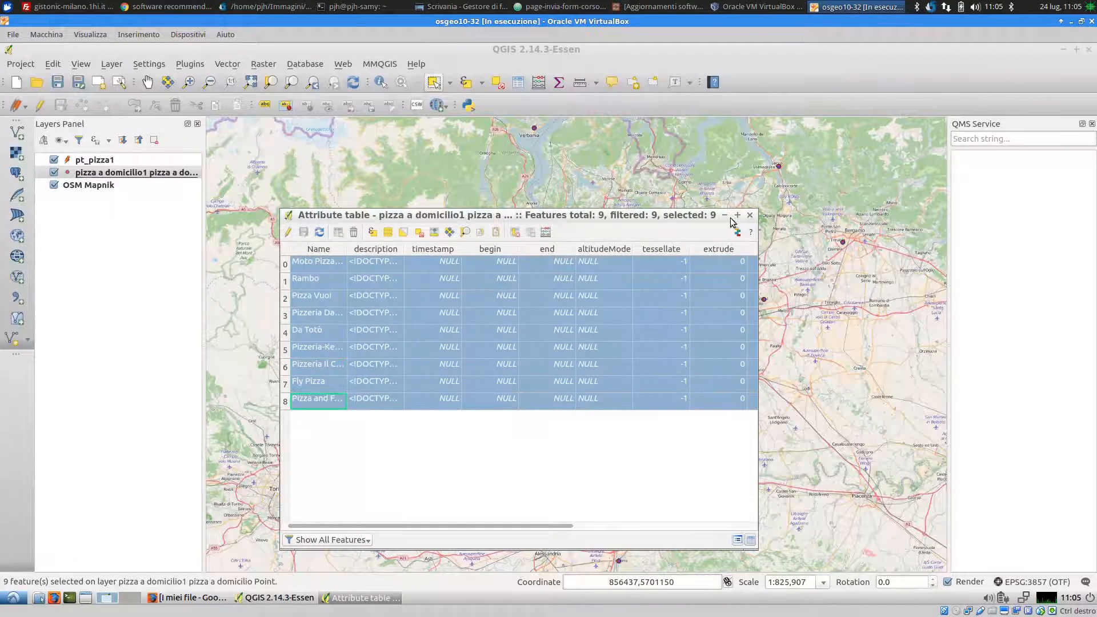
# Close the table and copy the selected pizza a domicilio1 features into the pt_pizza1 layer.
pyautogui.click(750, 215)
pyautogui.click(215, 105)
pyautogui.click(93, 159)
pyautogui.click(40, 105)
pyautogui.click(237, 106)
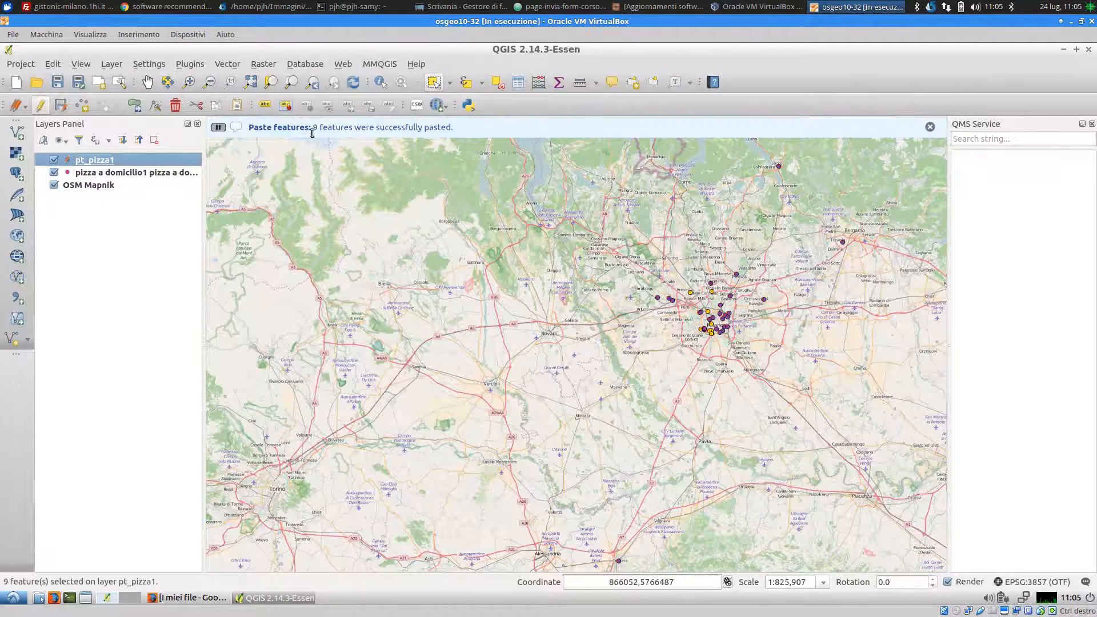
# Remove the pizza a domicilio1 layer from the project and end the editing of pt_pizza1.
pyautogui.click(113, 173)
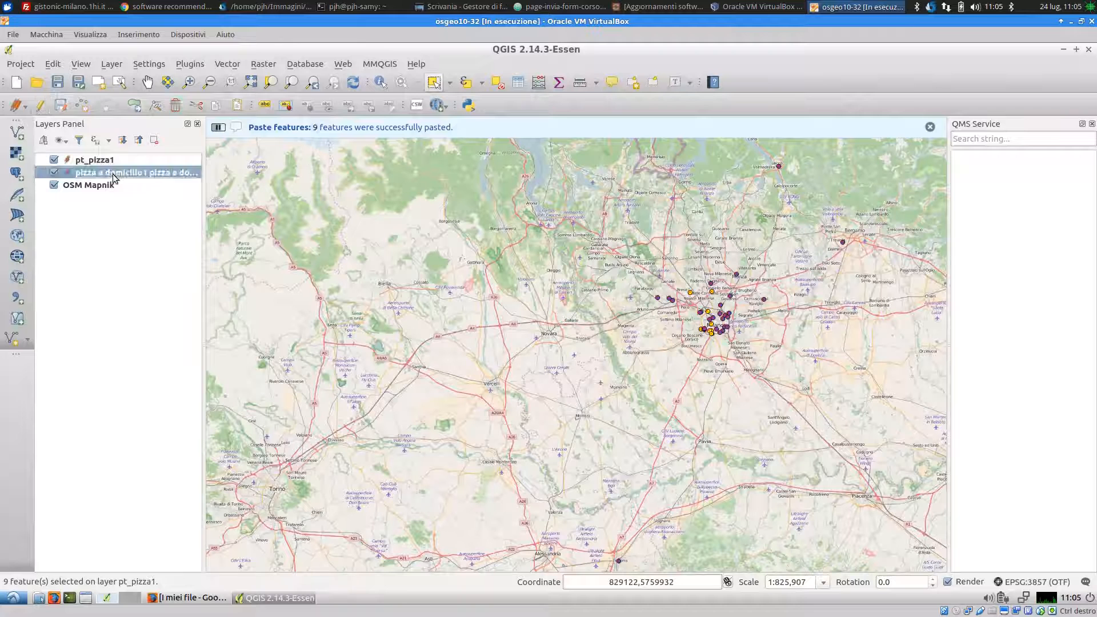
pyautogui.rightClick(112, 178)
pyautogui.click(151, 206)
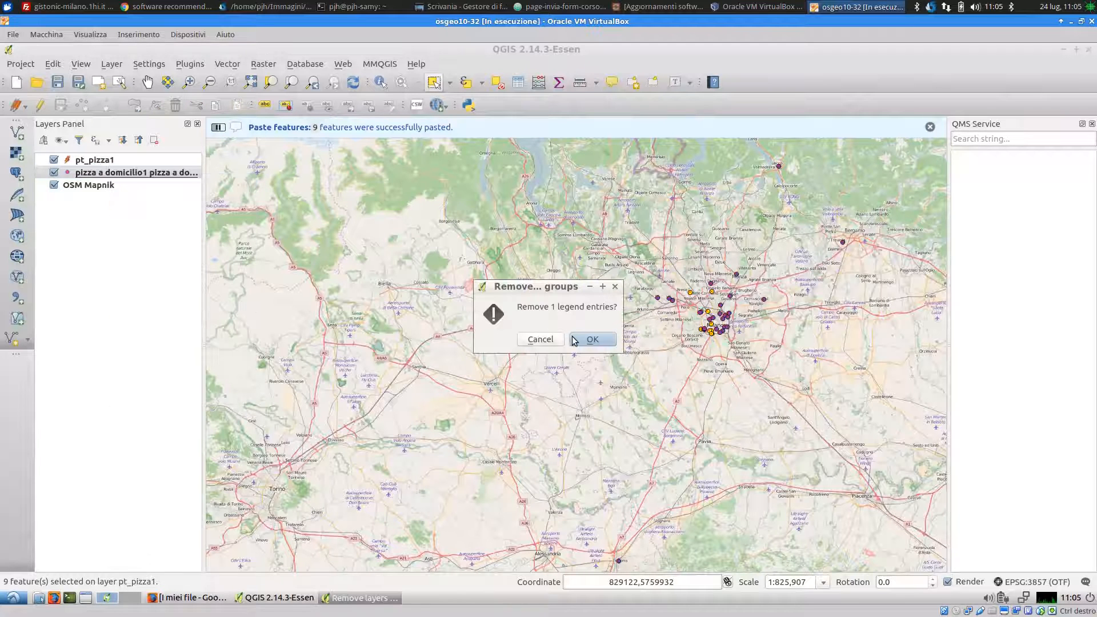
pyautogui.click(592, 339)
pyautogui.click(41, 109)
# Select the pt_pizza1 points around Milano and invert the selection in the attribute table to pick the distant ones.
pyautogui.click(94, 161)
pyautogui.rightClick(95, 161)
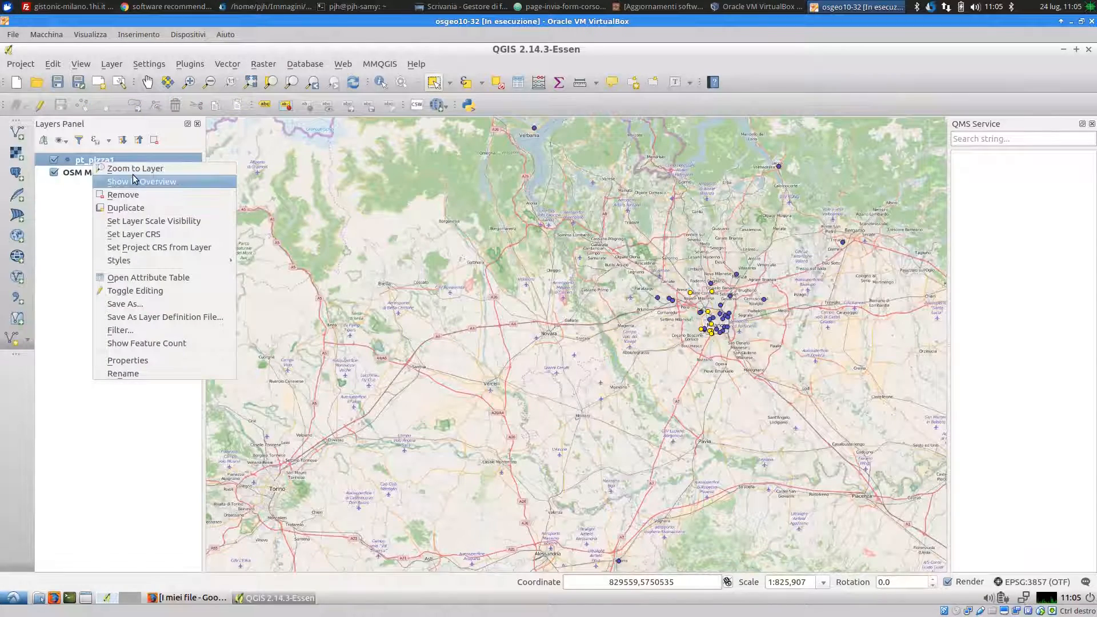
pyautogui.click(133, 170)
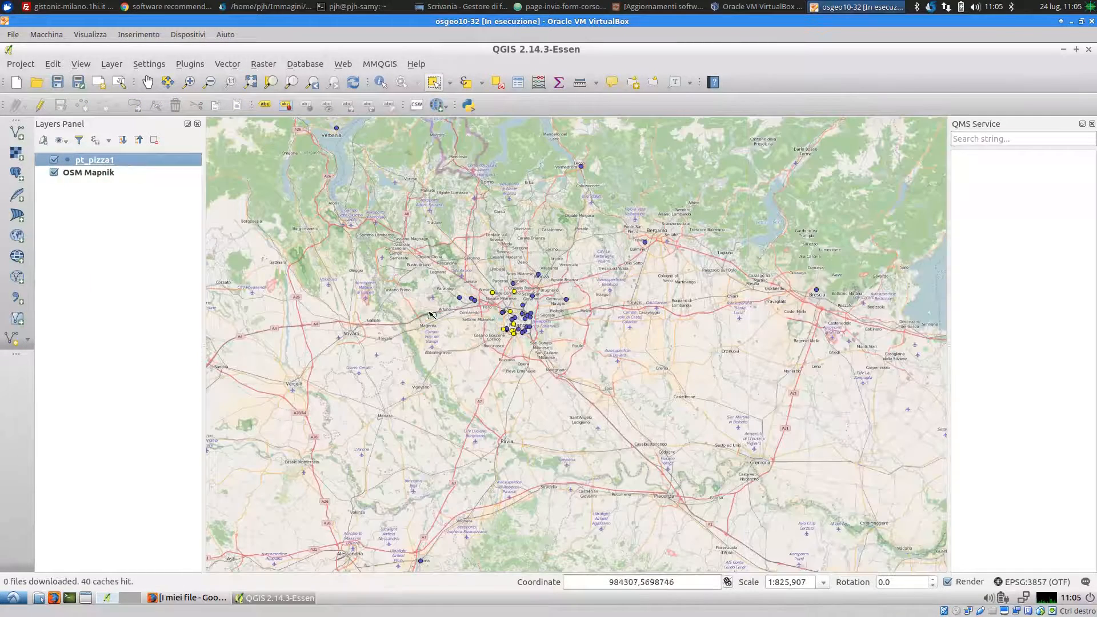
pyautogui.moveTo(426, 247); pyautogui.dragTo(606, 394)
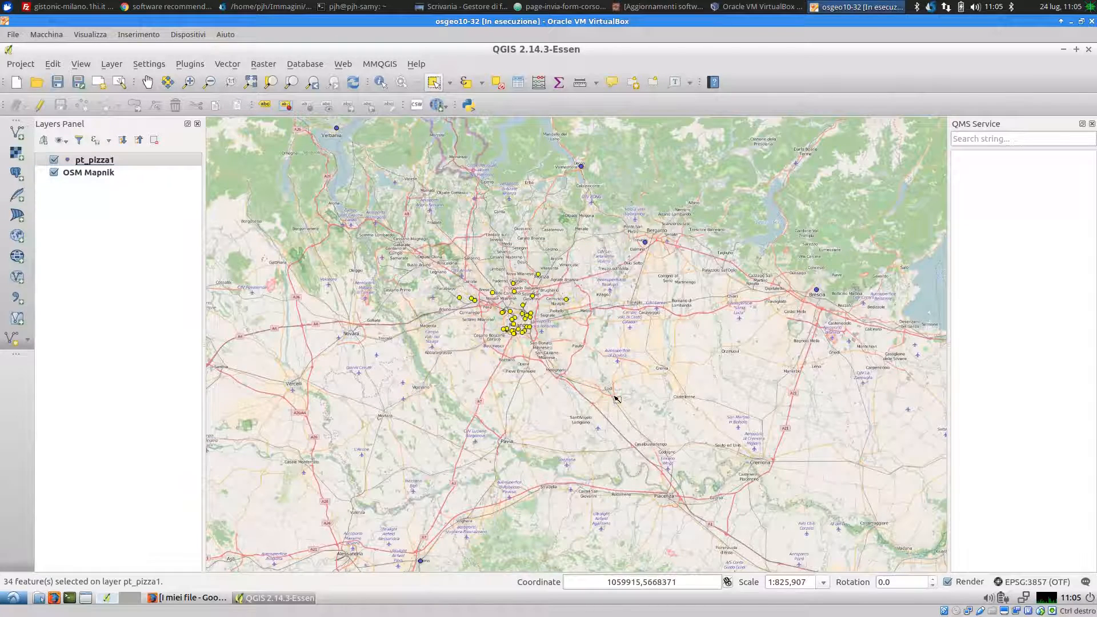
pyautogui.rightClick(121, 163)
pyautogui.click(154, 269)
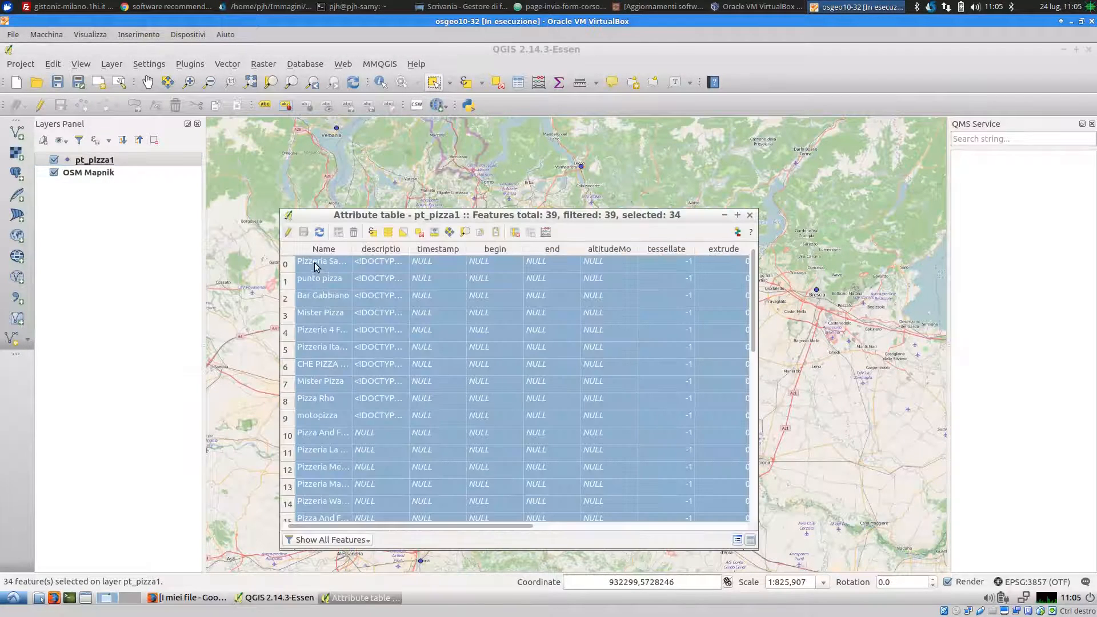
pyautogui.click(403, 233)
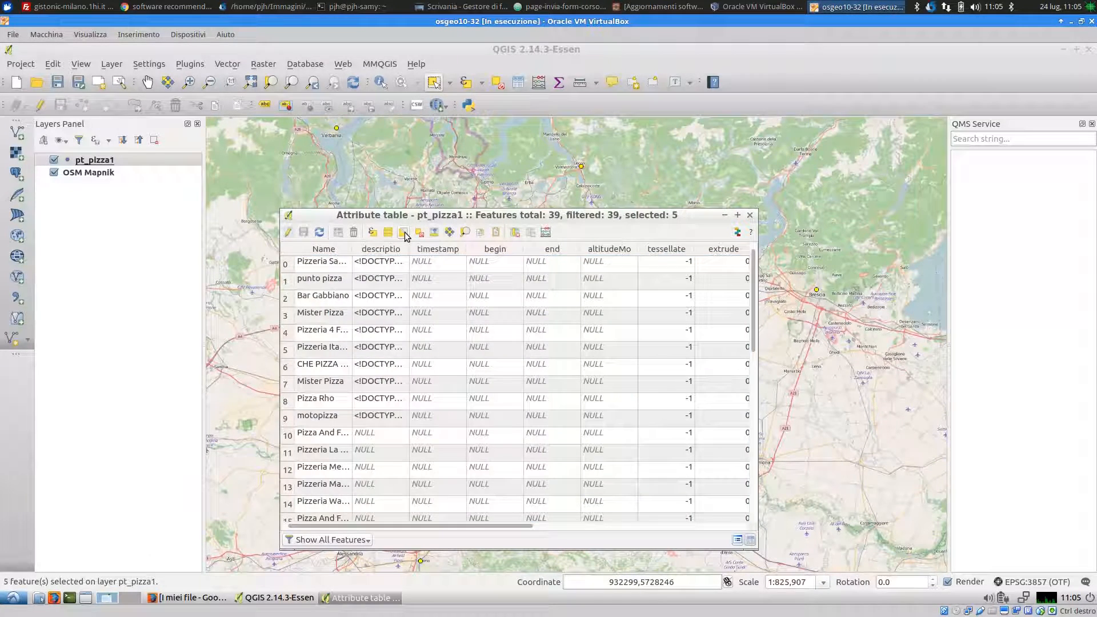
# Delete the selected distant points from pt_pizza1, end editing and close the attribute table.
pyautogui.click(288, 232)
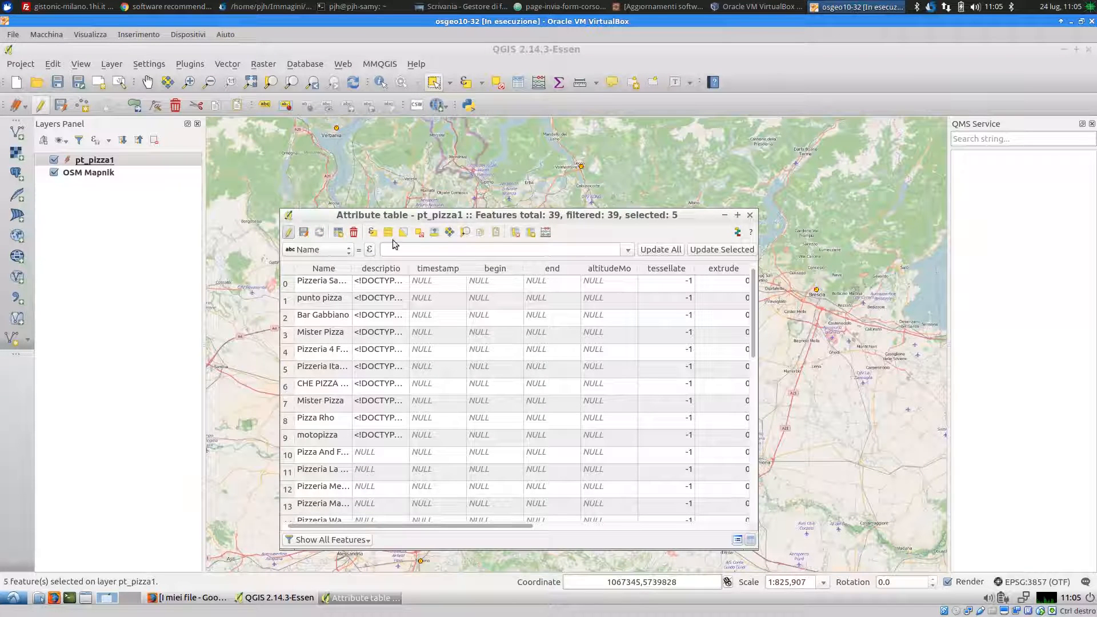
pyautogui.click(354, 232)
pyautogui.click(288, 232)
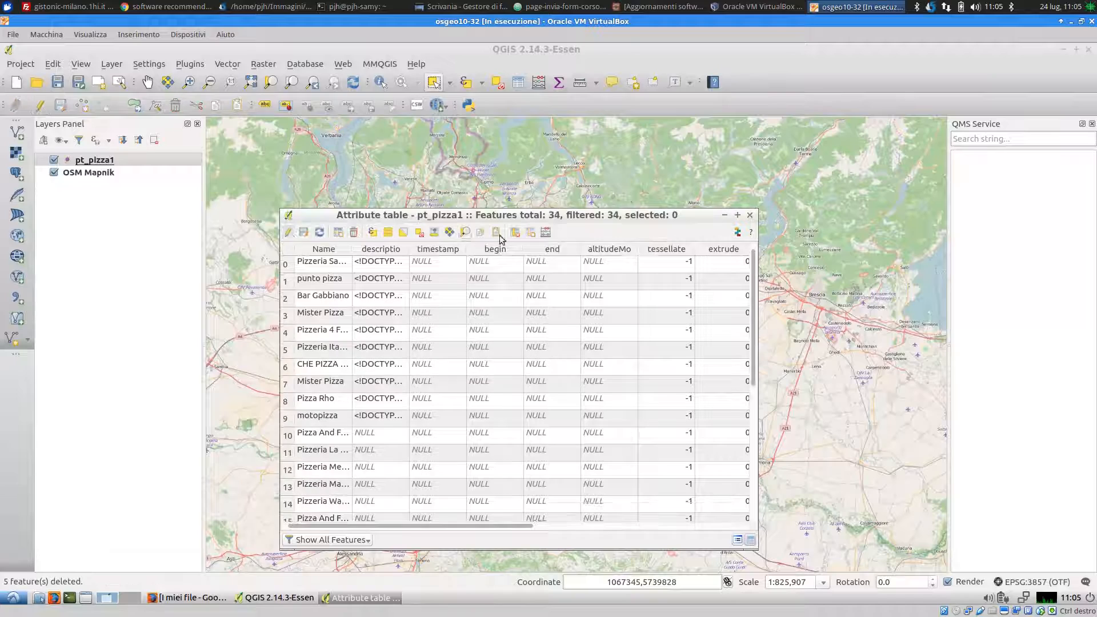
pyautogui.click(750, 215)
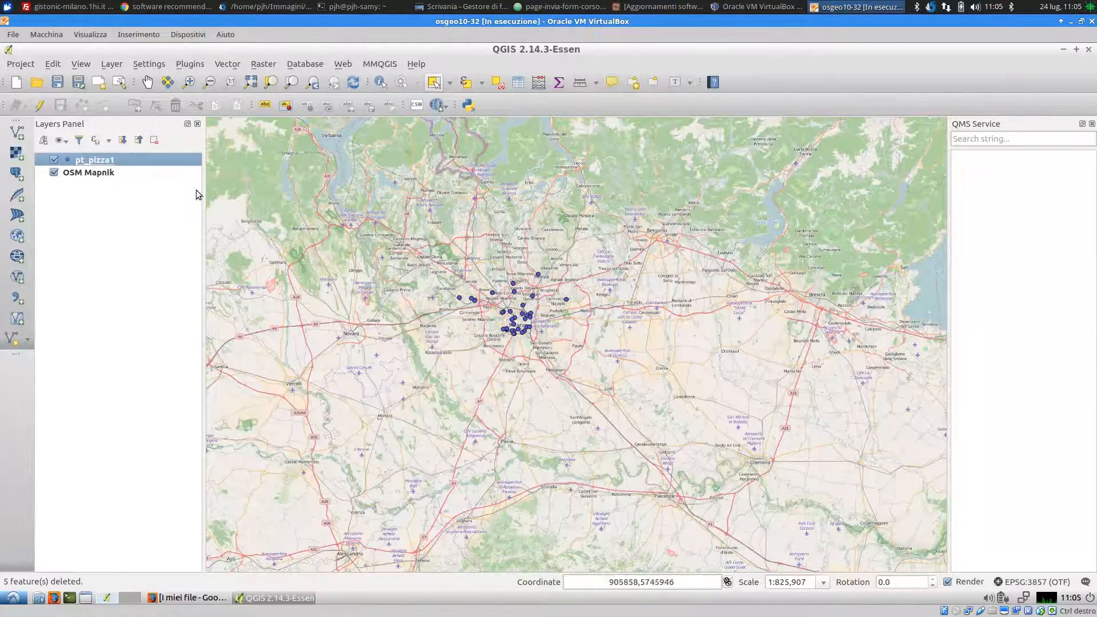
# Zoom to the pt_pizza1 layer and set its marker size to 6 millimetres.
pyautogui.rightClick(116, 160)
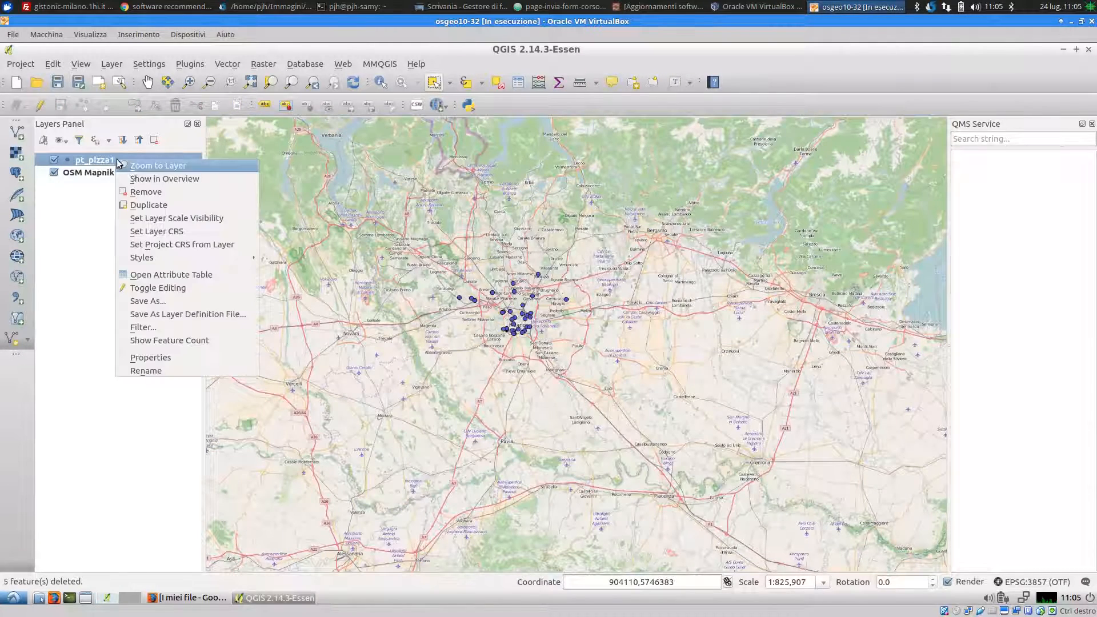
pyautogui.click(171, 169)
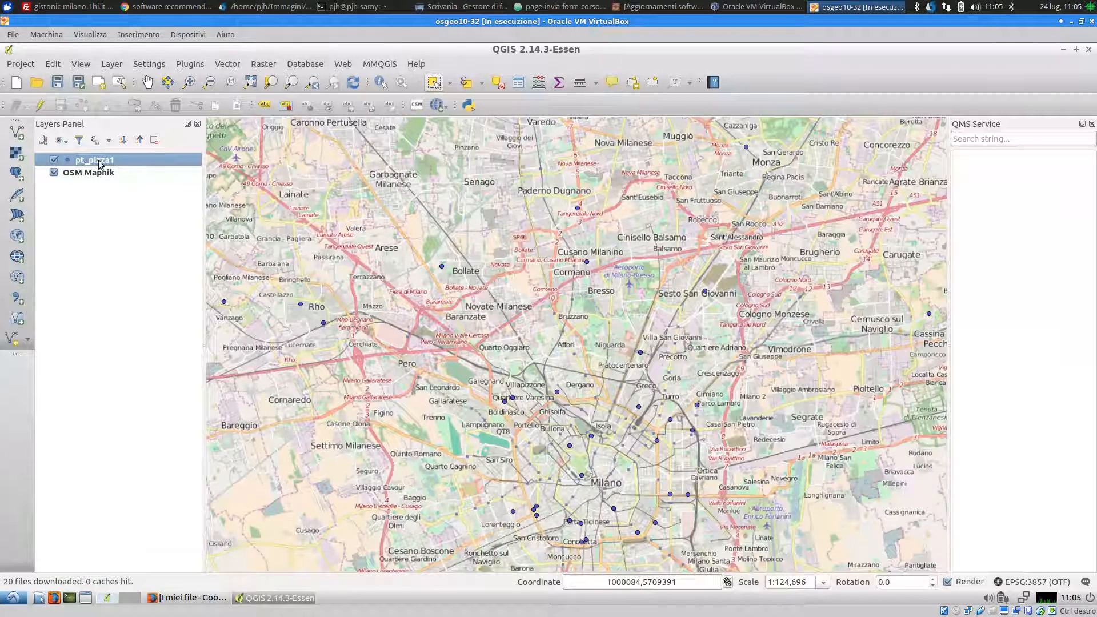
pyautogui.doubleClick(98, 162)
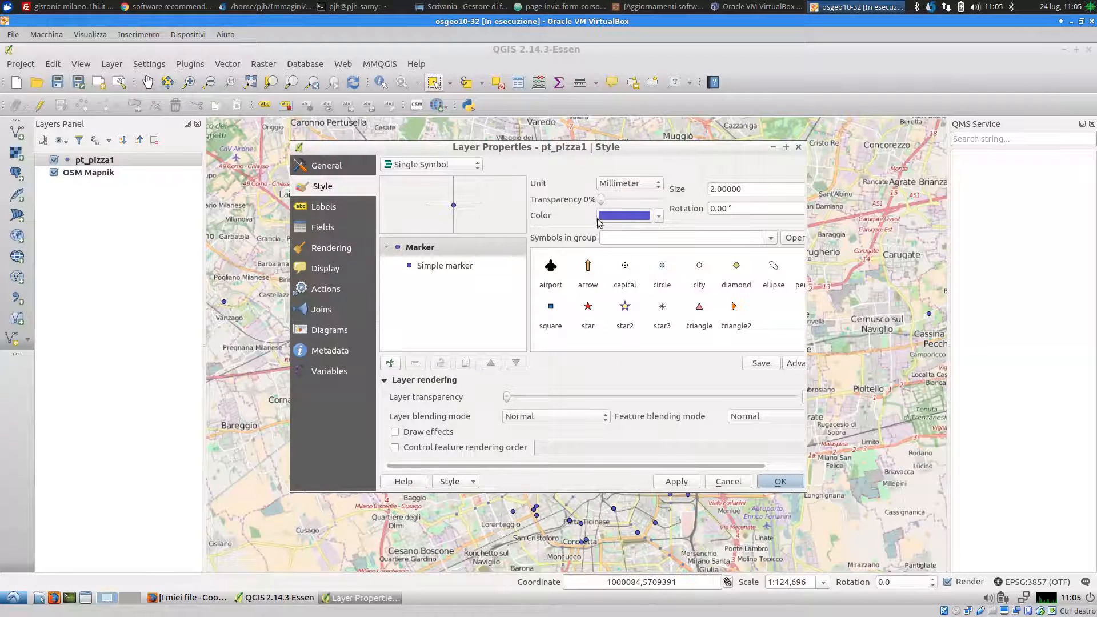
pyautogui.doubleClick(743, 188)
pyautogui.write('6')
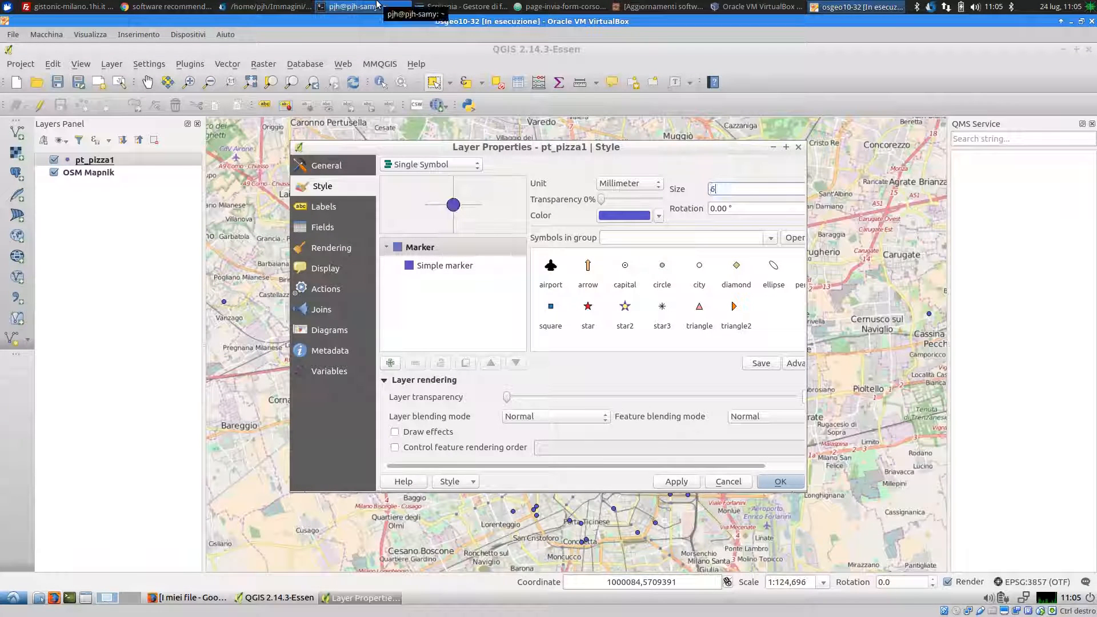
pyautogui.click(780, 482)
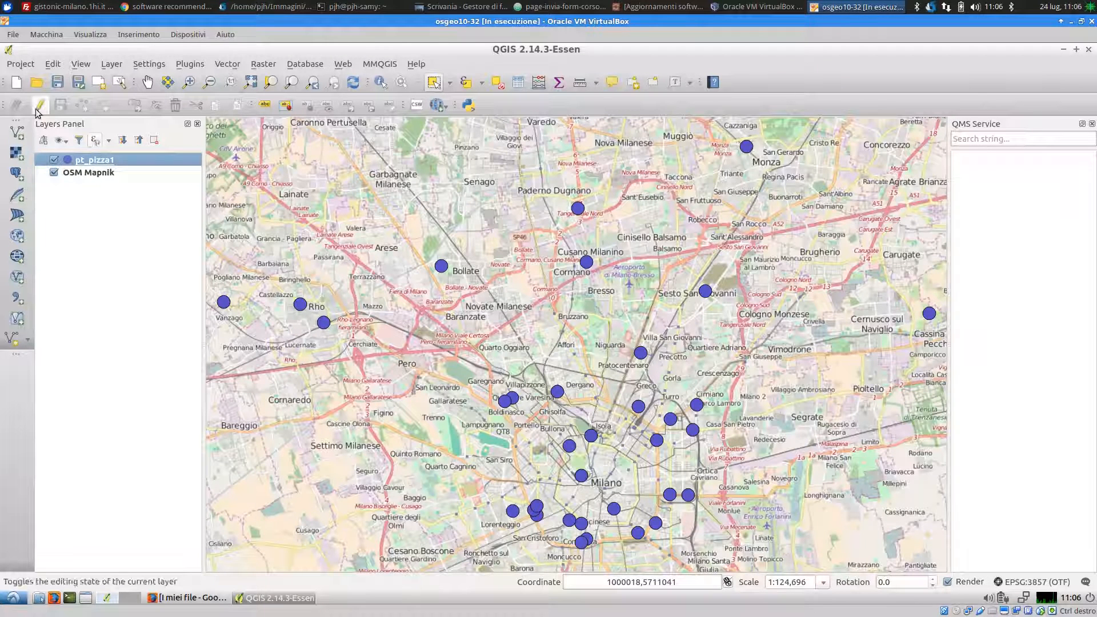
# View the pt_pizza1 attribute table full-screen and widen the Name and descriptio columns to read their contents.
pyautogui.rightClick(83, 165)
pyautogui.click(140, 279)
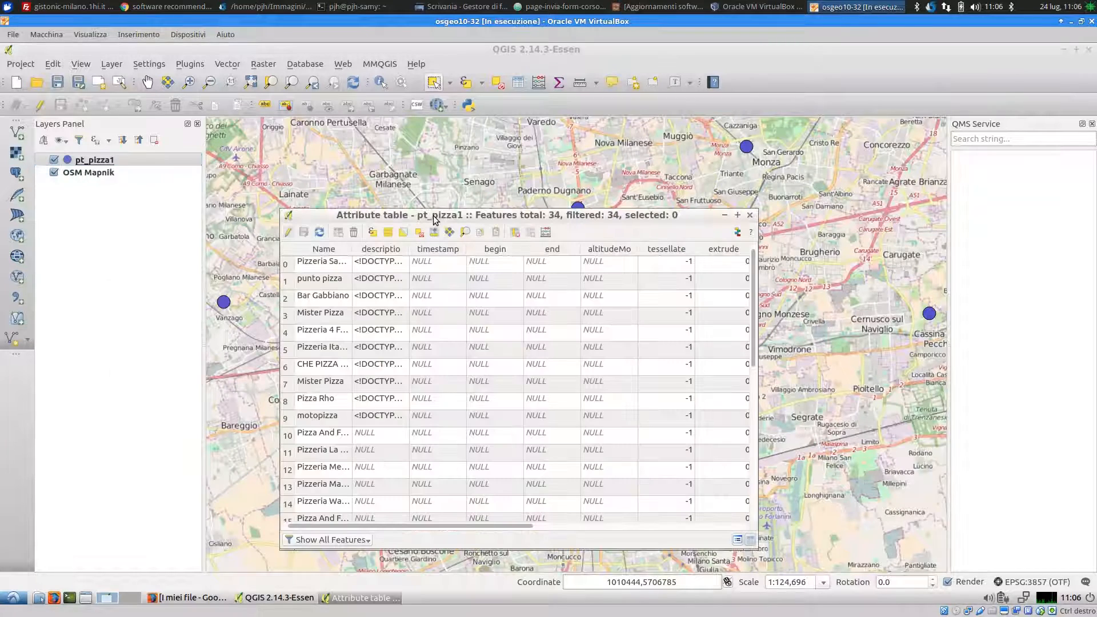
pyautogui.click(738, 215)
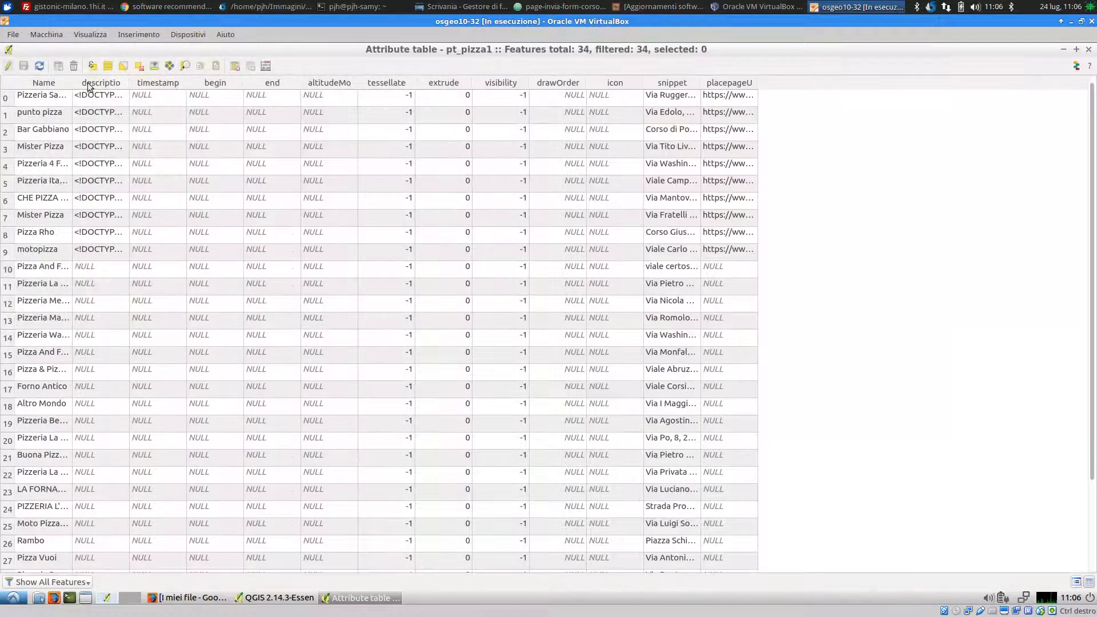
pyautogui.moveTo(72, 83); pyautogui.dragTo(239, 90)
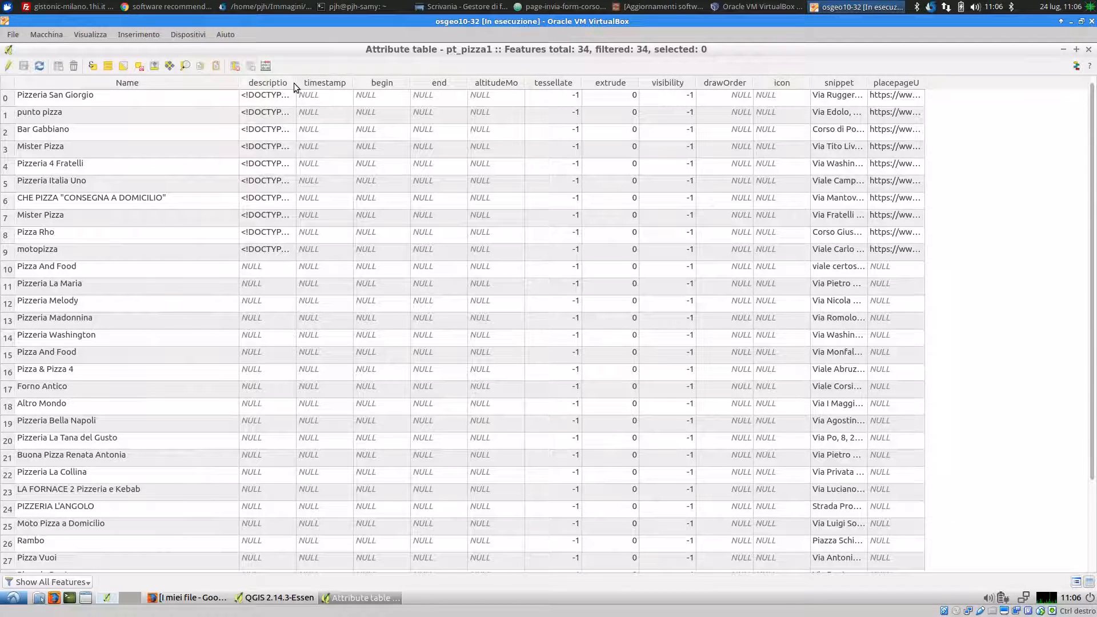
pyautogui.moveTo(295, 83); pyautogui.dragTo(399, 112)
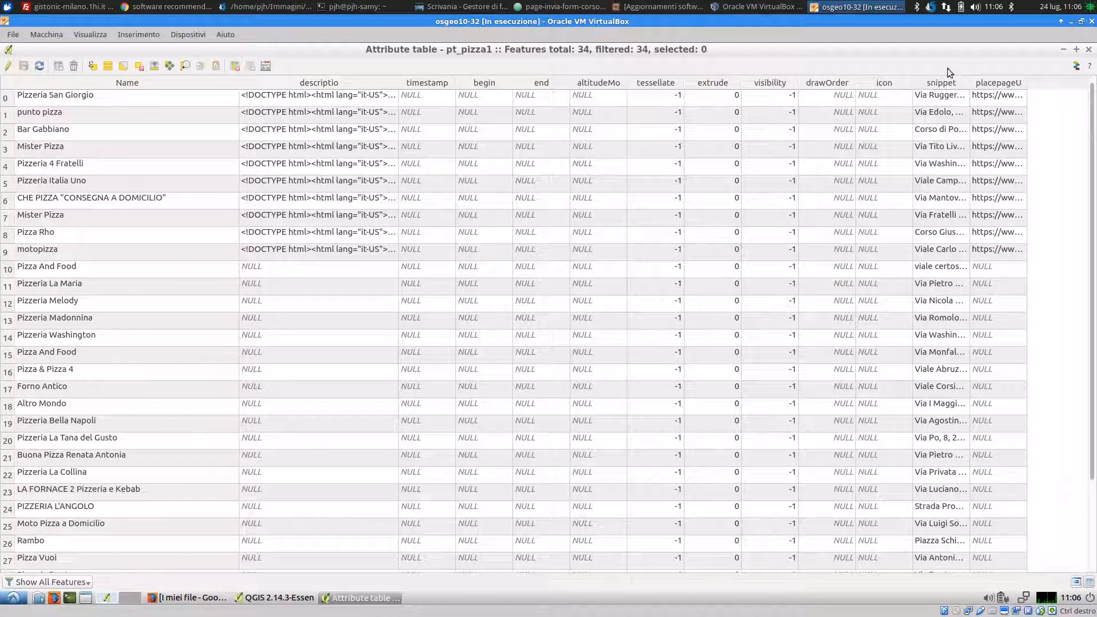
# Delete the descriptio field and every field from timestamp through icon in pt_pizza1, save the edits and close the attribute table.
pyautogui.moveTo(970, 80)
pyautogui.mouseDown()
pyautogui.moveTo(1077, 80)
pyautogui.moveTo(979, 76)
pyautogui.mouseUp()
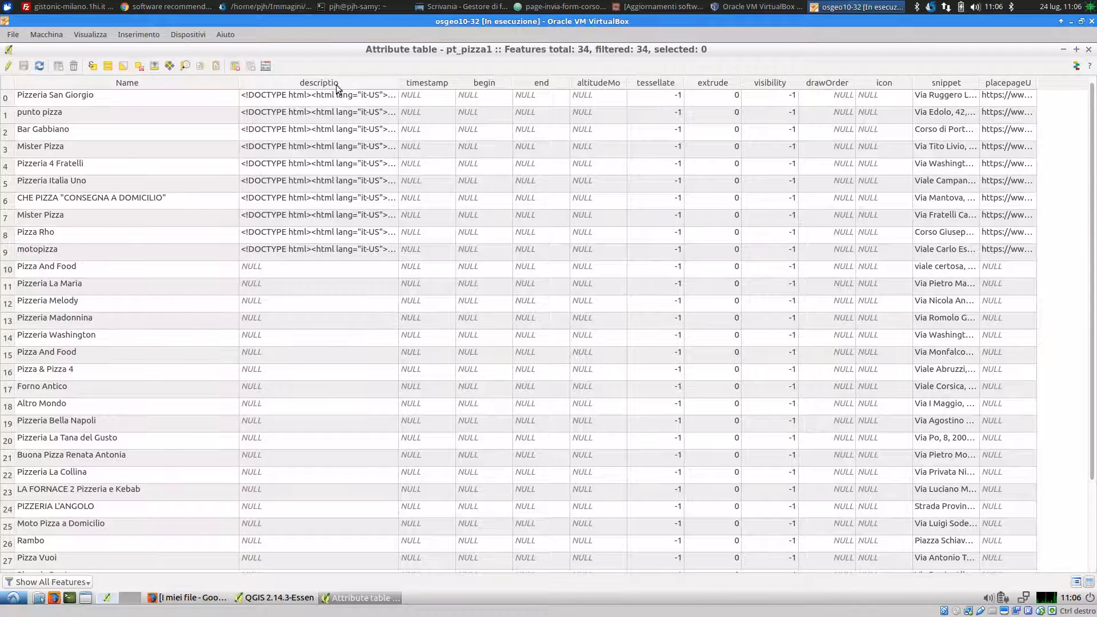
pyautogui.click(236, 66)
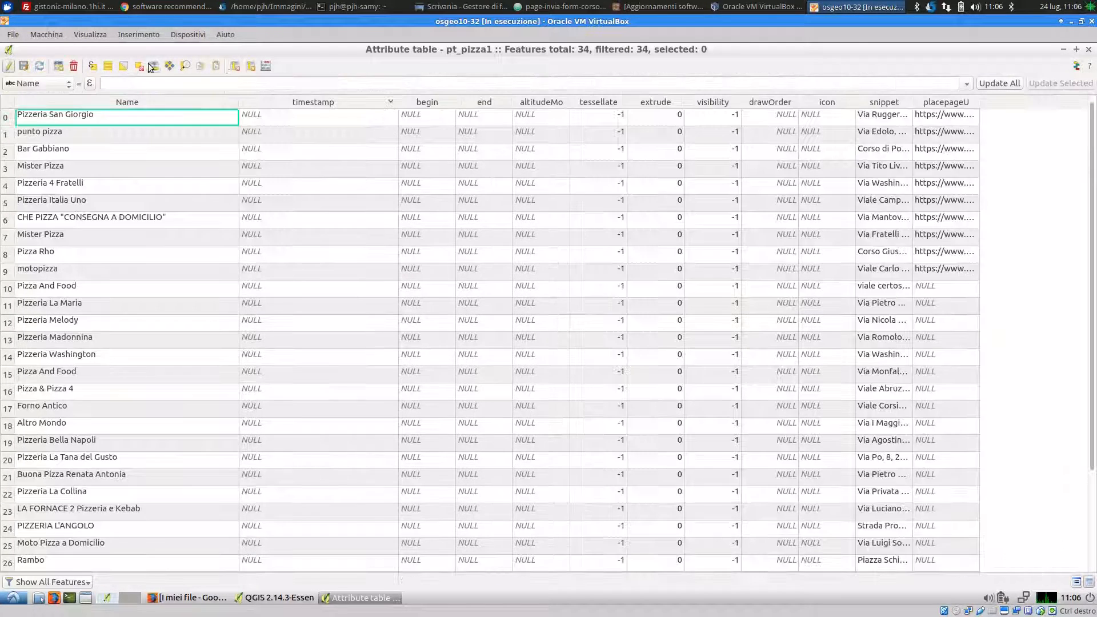
pyautogui.click(235, 66)
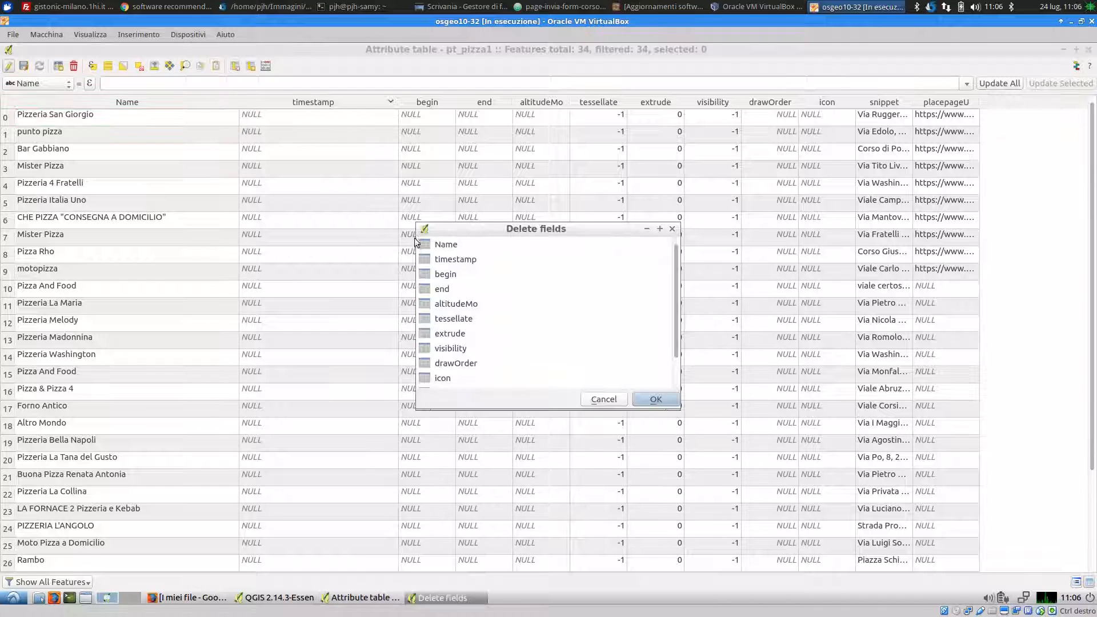
pyautogui.click(457, 260)
pyautogui.keyDown('ctrl'); pyautogui.moveTo(458, 376); pyautogui.dragTo(440, 273); pyautogui.keyUp('ctrl')
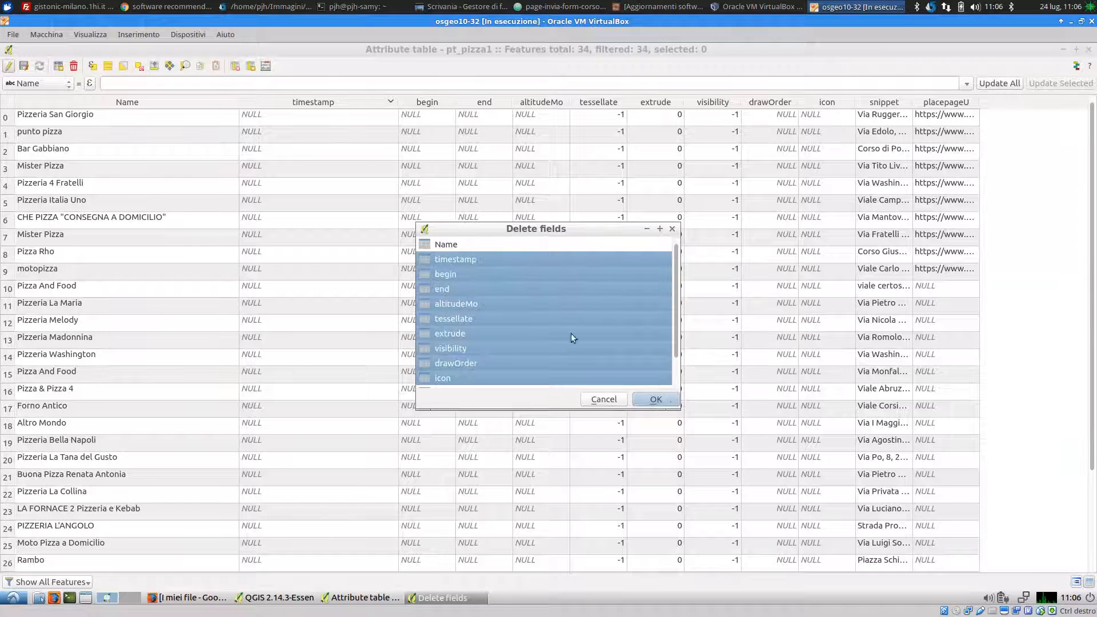
pyautogui.click(656, 400)
pyautogui.click(26, 65)
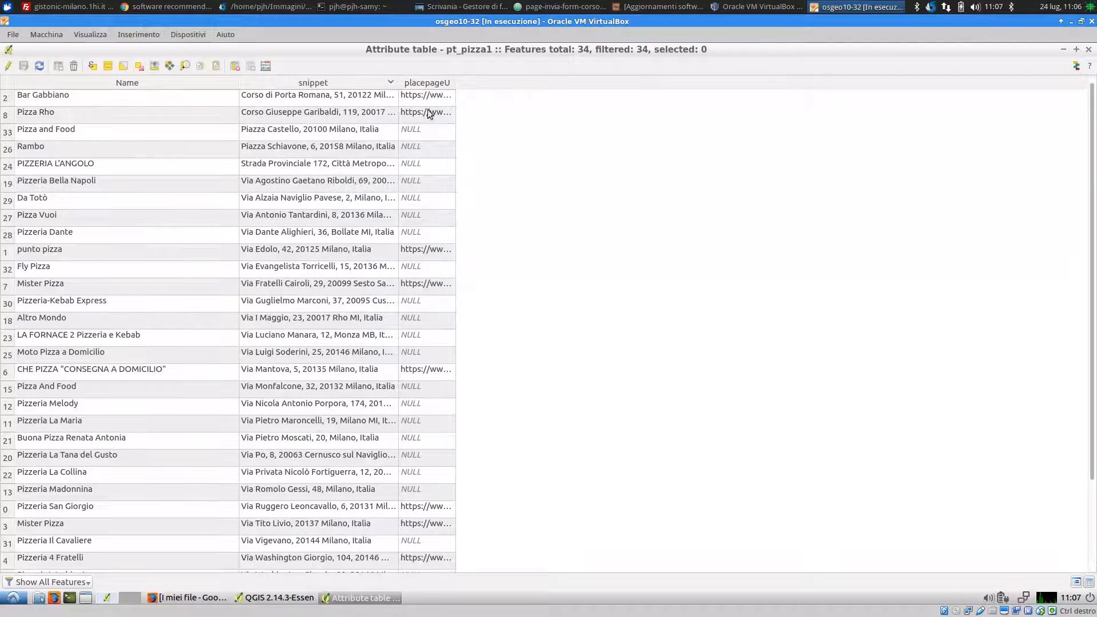
pyautogui.doubleClick(456, 83)
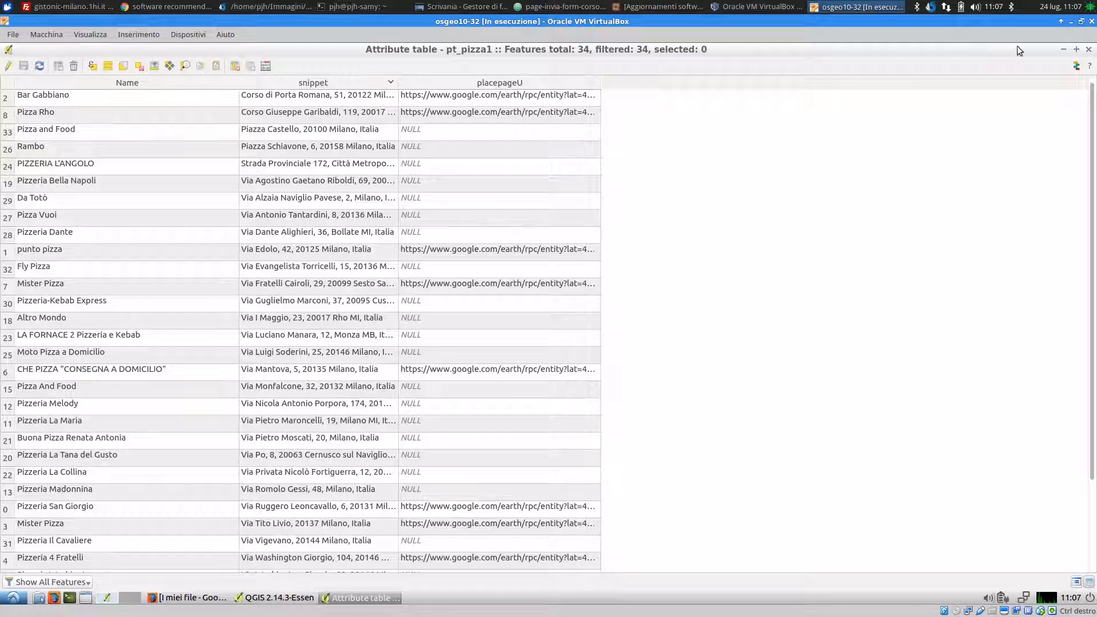
pyautogui.click(1089, 50)
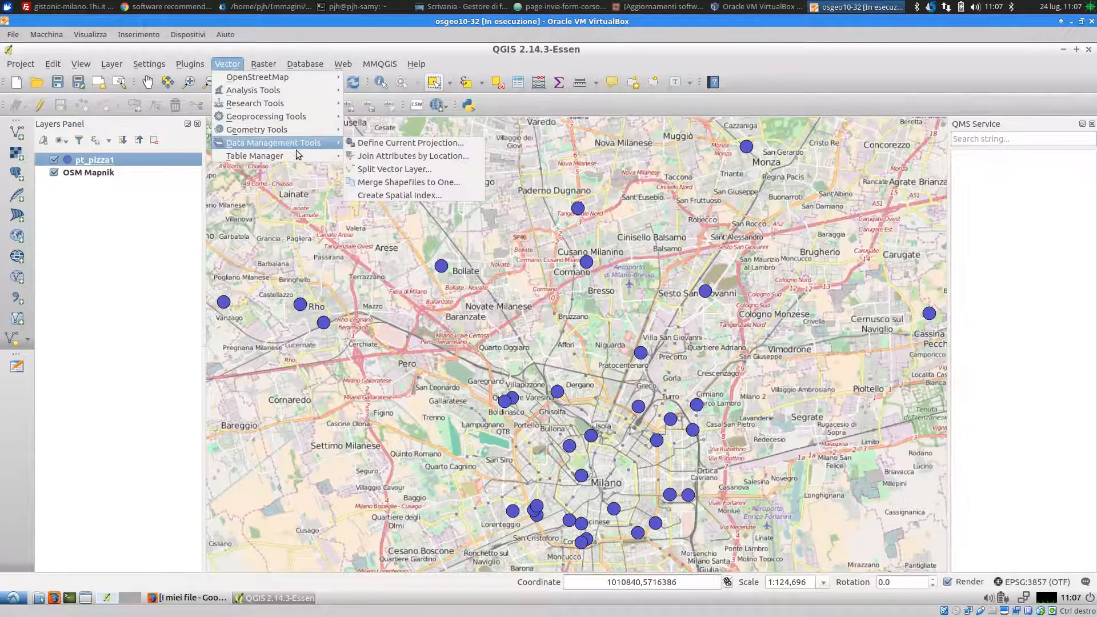
# Open pt_pizza1 in Table Manager and rename the Name field to nome.
pyautogui.click(382, 156)
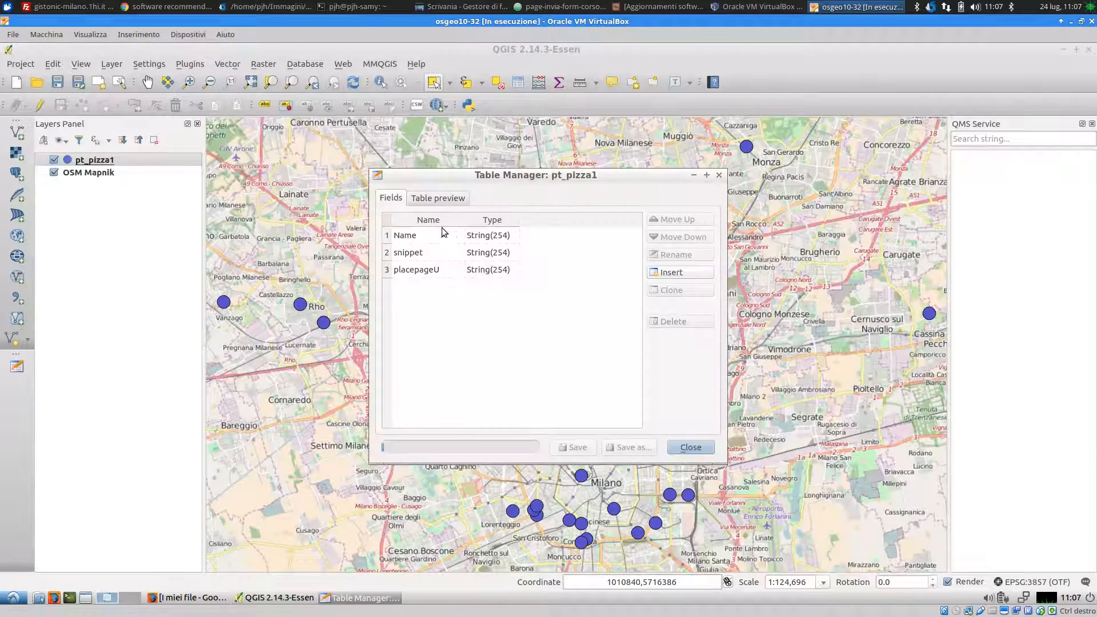
pyautogui.click(442, 229)
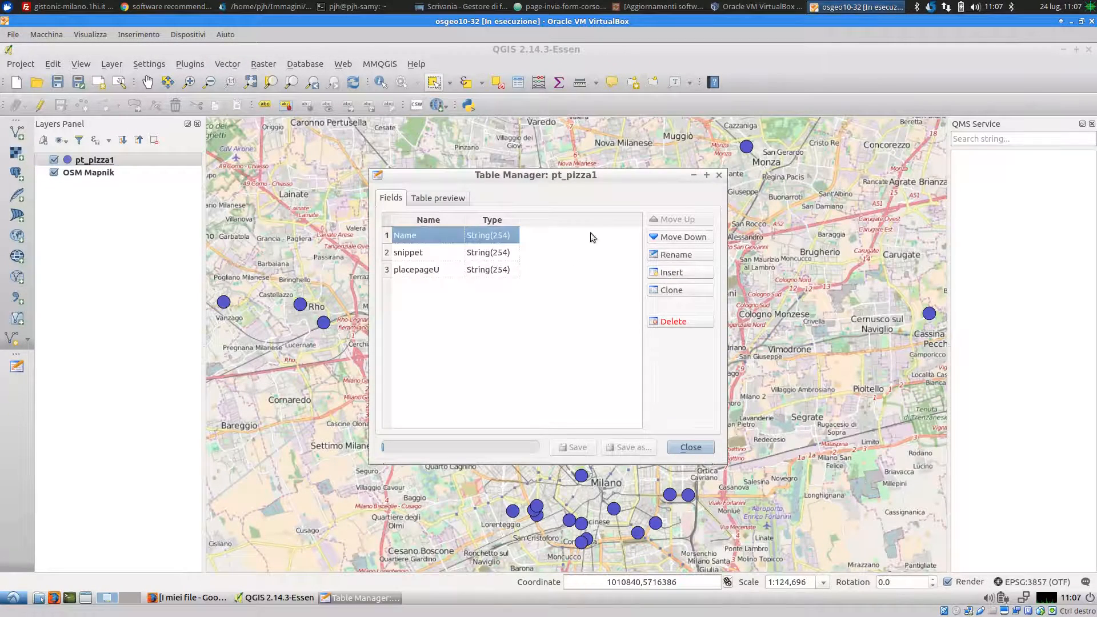
pyautogui.click(684, 261)
pyautogui.hotkey('ctrl', 'a')
pyautogui.write('nom')
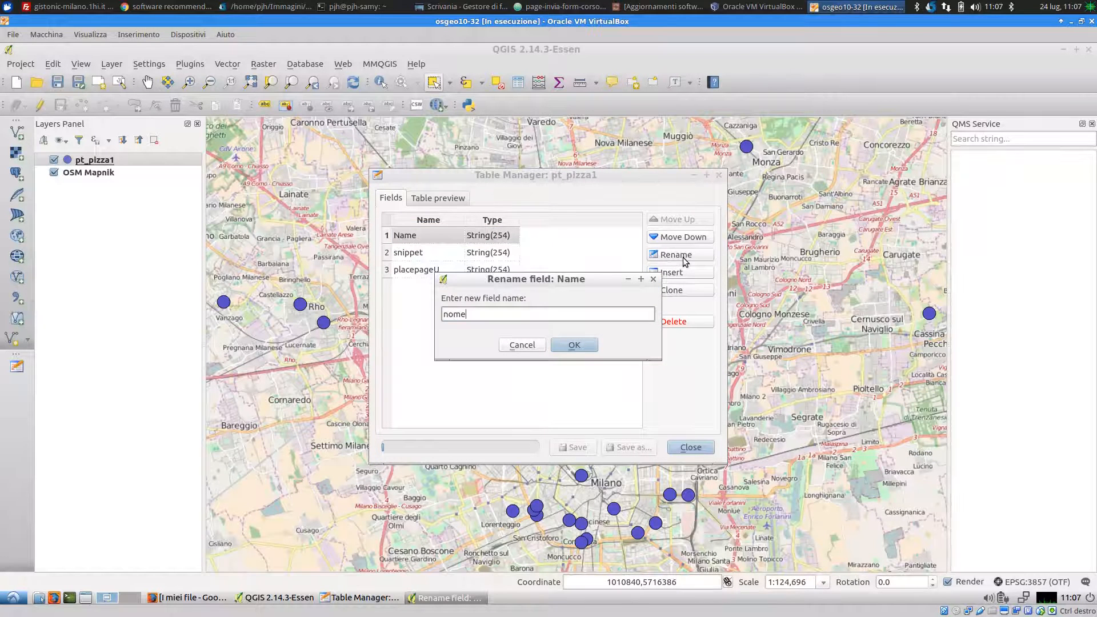
pyautogui.click(591, 345)
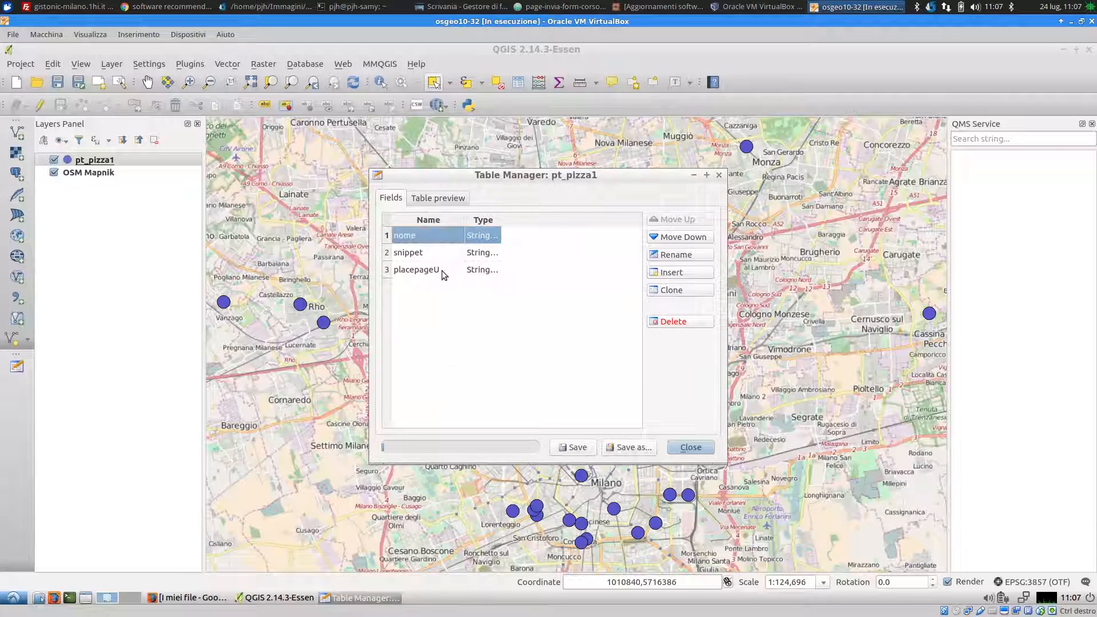
# Rename the placepageU field to url, save the changes to pt_pizza1 and close Table Manager.
pyautogui.click(441, 270)
pyautogui.click(688, 260)
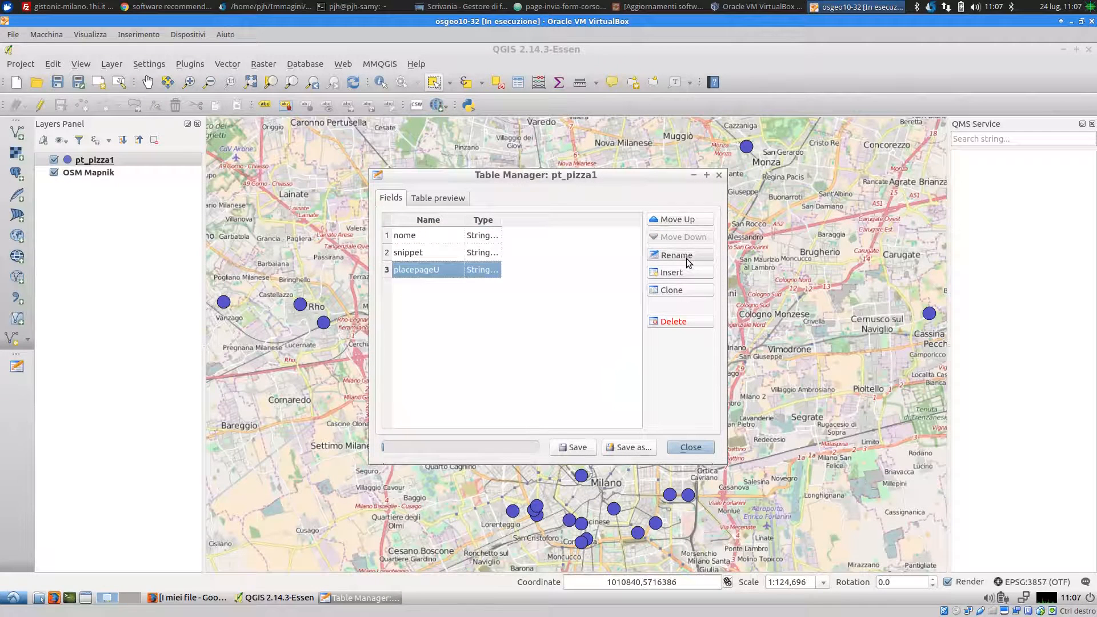
pyautogui.hotkey('ctrl', 'a')
pyautogui.write('url')
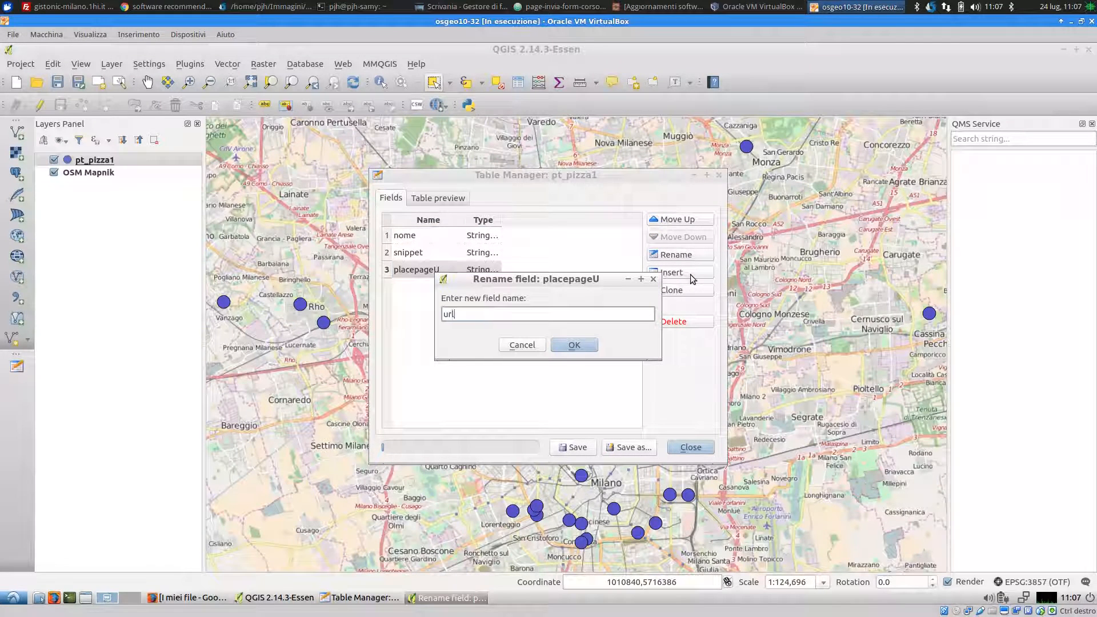
pyautogui.click(591, 345)
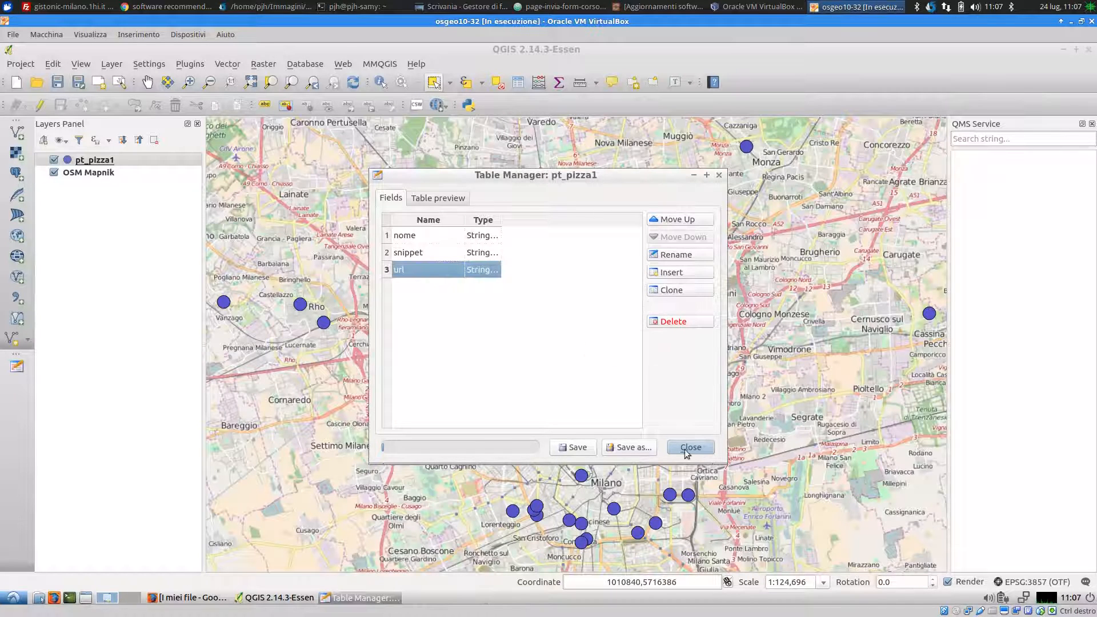
pyautogui.click(573, 447)
pyautogui.click(641, 366)
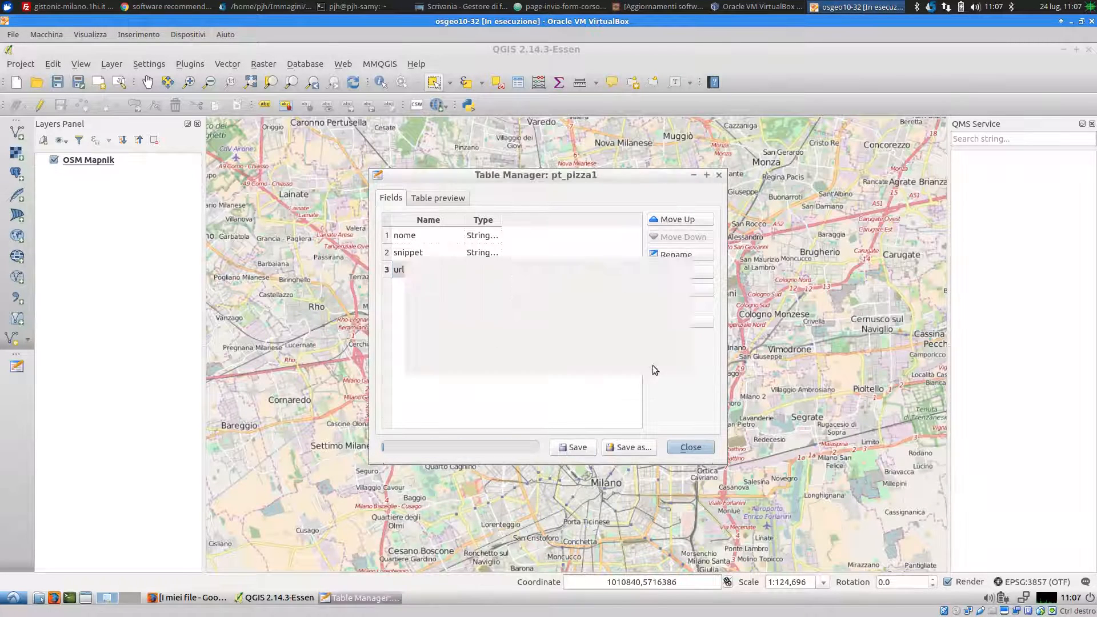
pyautogui.click(704, 445)
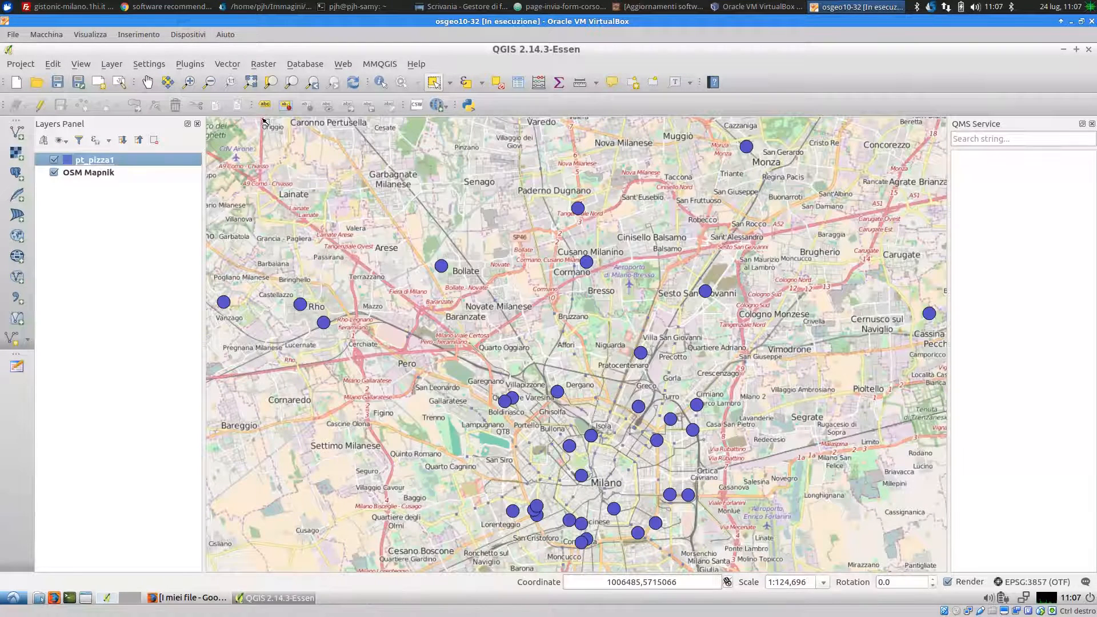
# Check the field names and records in the pt_pizza1 attribute table and close it.
pyautogui.rightClick(101, 164)
pyautogui.click(228, 273)
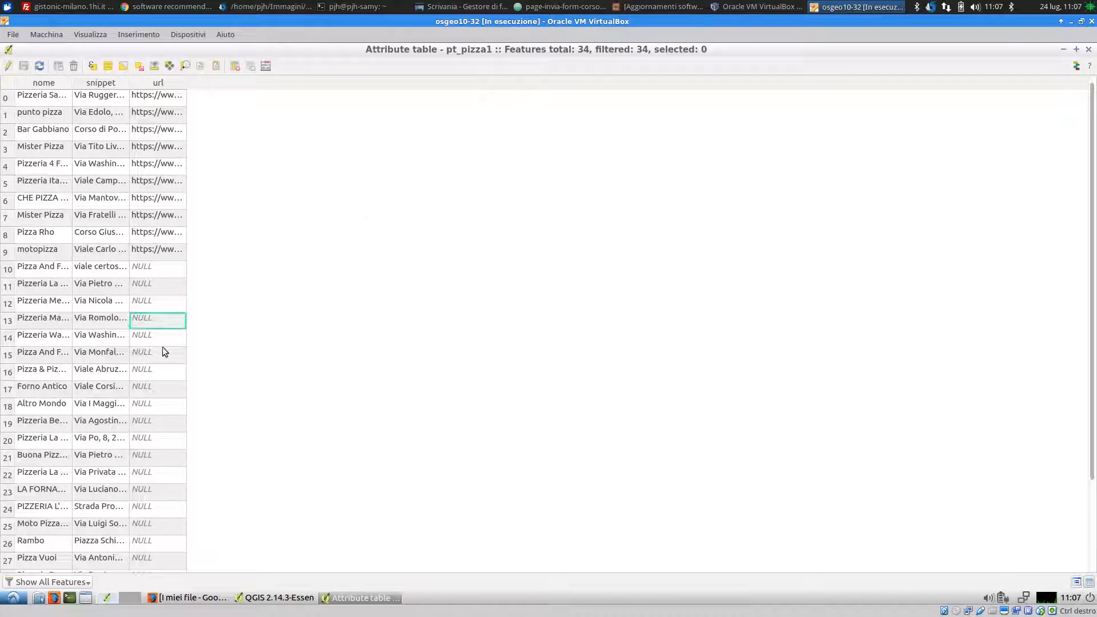
pyautogui.click(1088, 50)
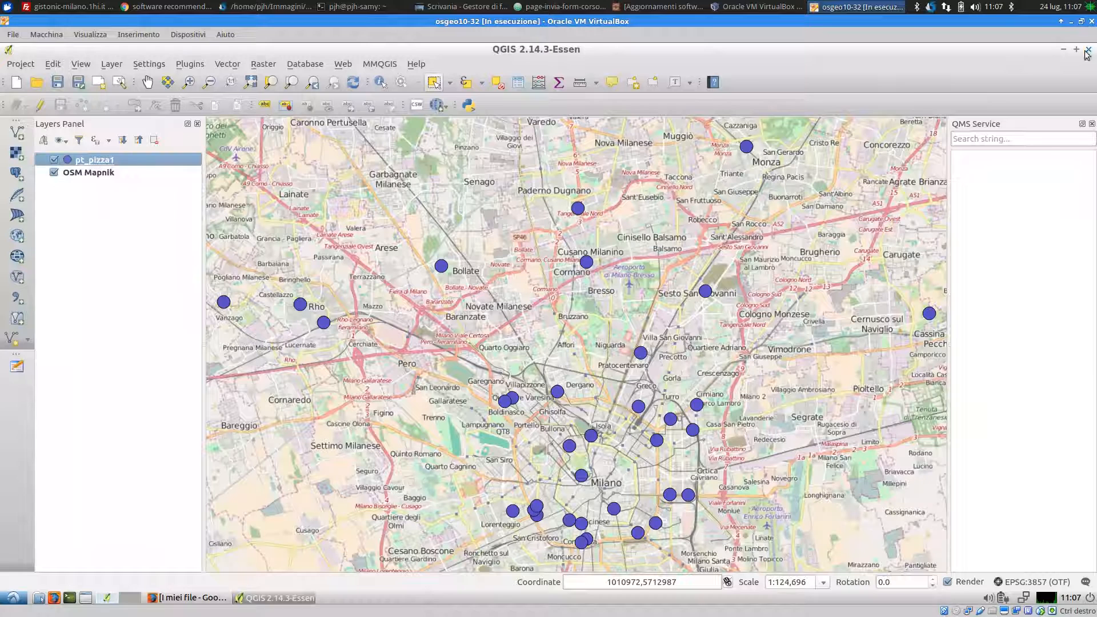
# Set up an export of pt_pizza1 in Comma Separated Value format to pt_pizza.csv in the Desktop folder.
pyautogui.rightClick(90, 161)
pyautogui.click(174, 303)
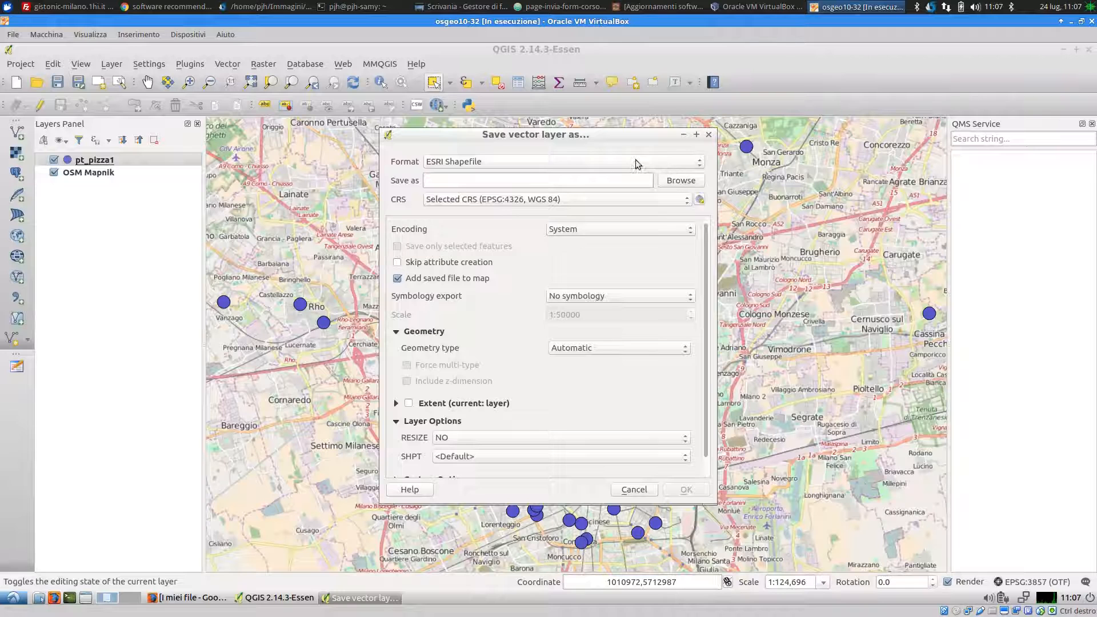
pyautogui.click(635, 163)
pyautogui.click(576, 137)
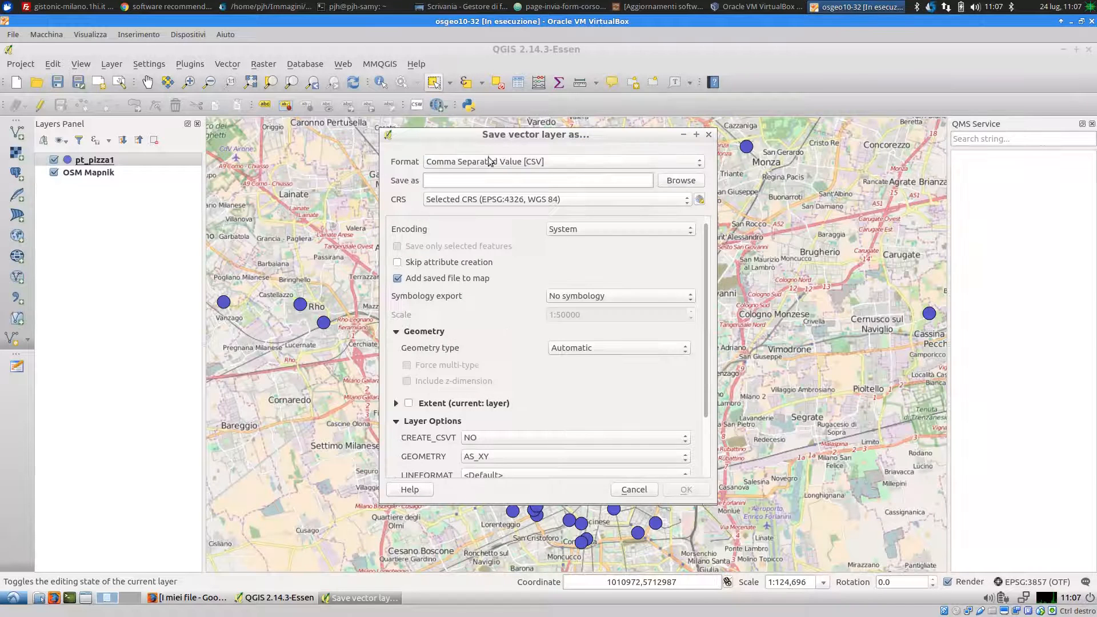
pyautogui.click(692, 180)
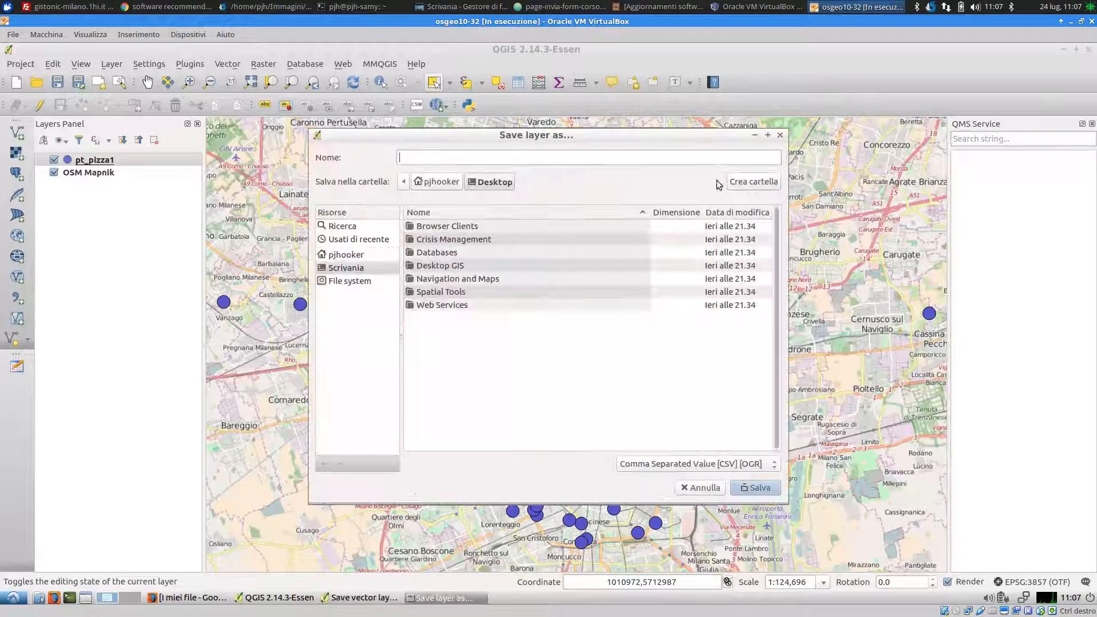
pyautogui.write('pt_pi')
pyautogui.write('zza')
pyautogui.write('.cvs')
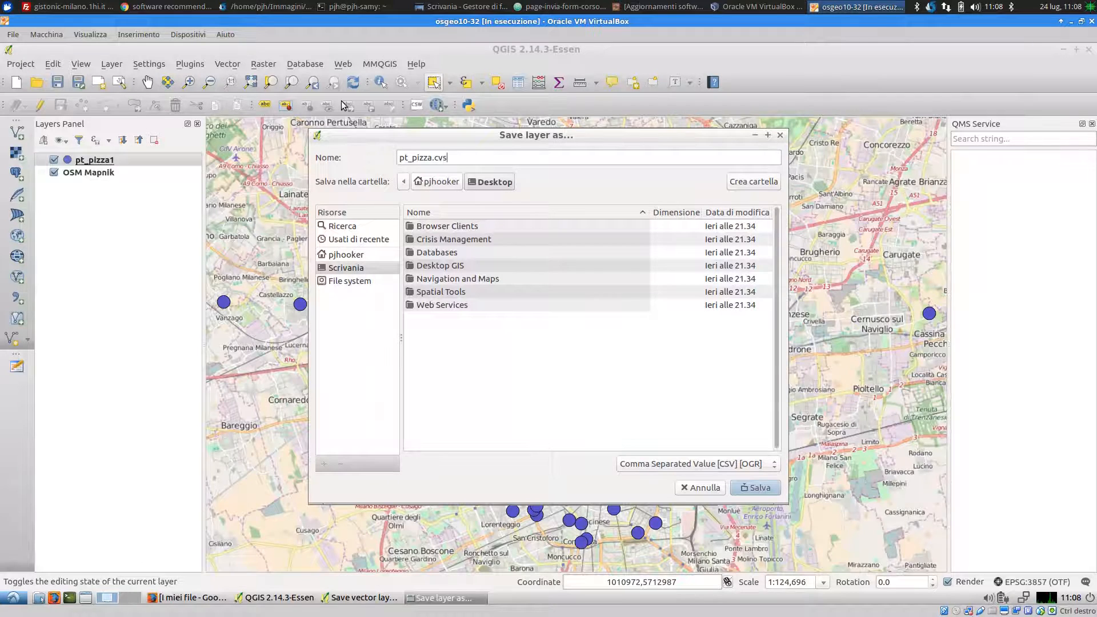
pyautogui.press('BackSpace')
pyautogui.write('sv')
pyautogui.click(743, 486)
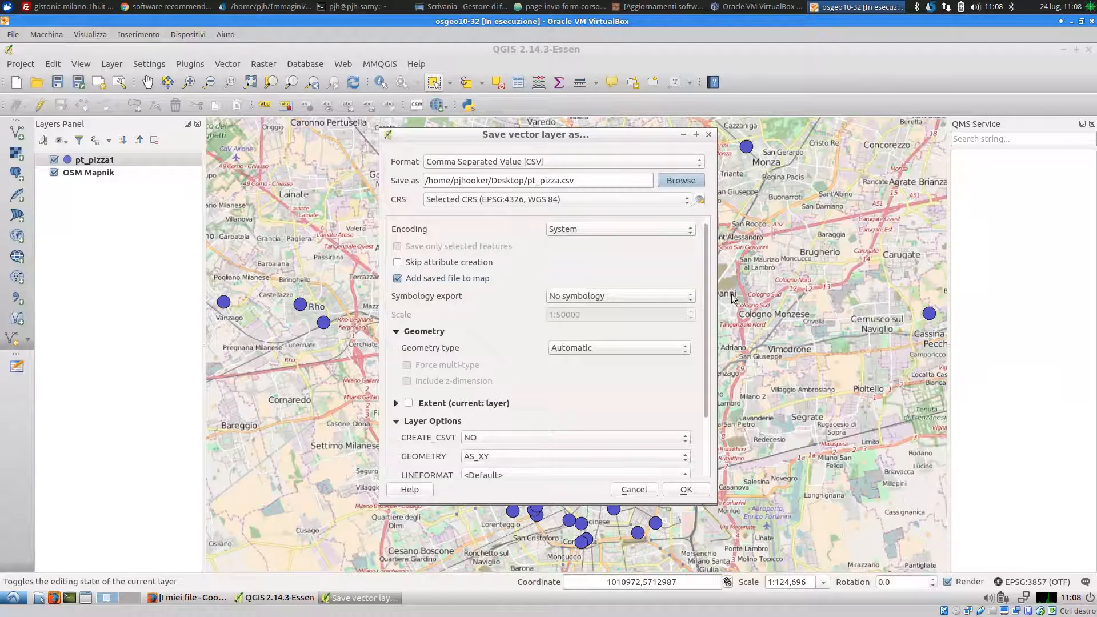
# Set the CSV export's geometry type to Point and its separator to SEMICOLON, and run the export.
pyautogui.scroll(-2, 709, 283)
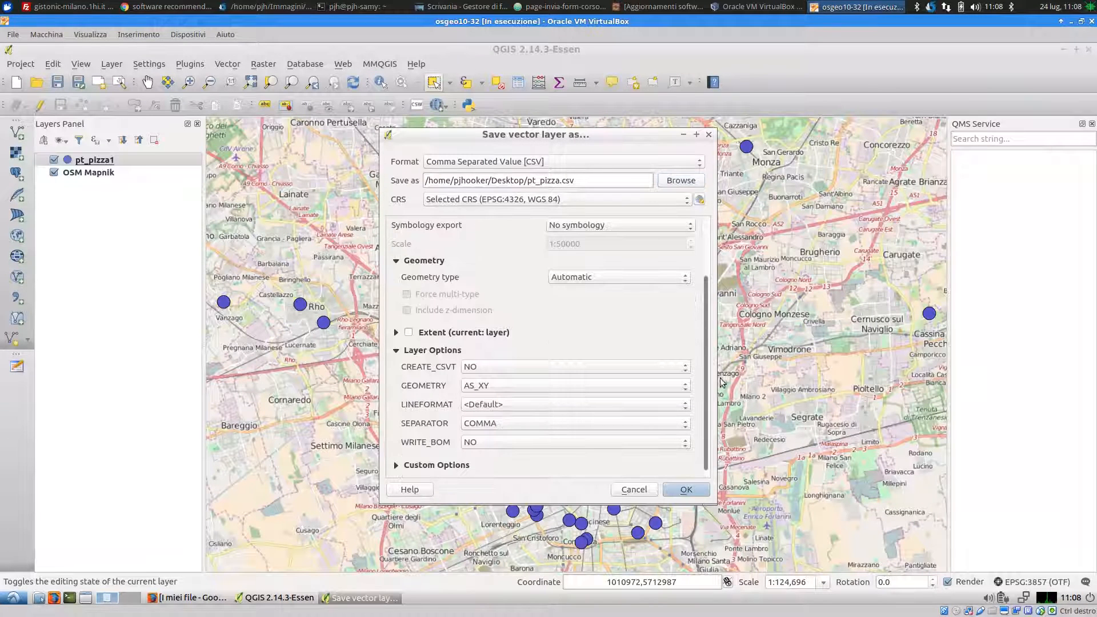
pyautogui.click(599, 278)
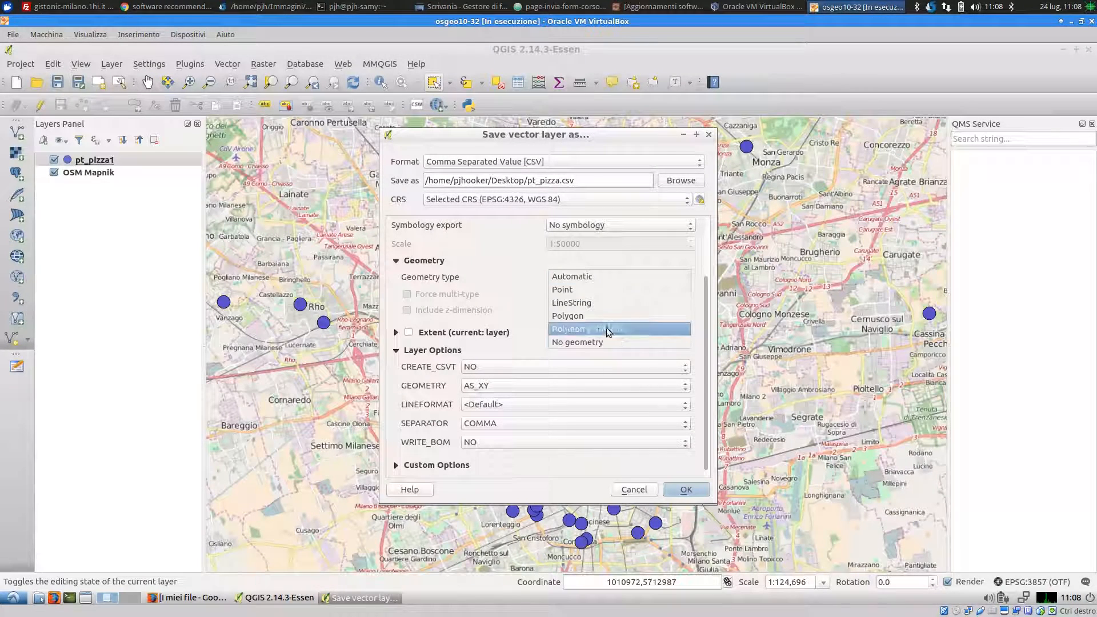
pyautogui.click(579, 289)
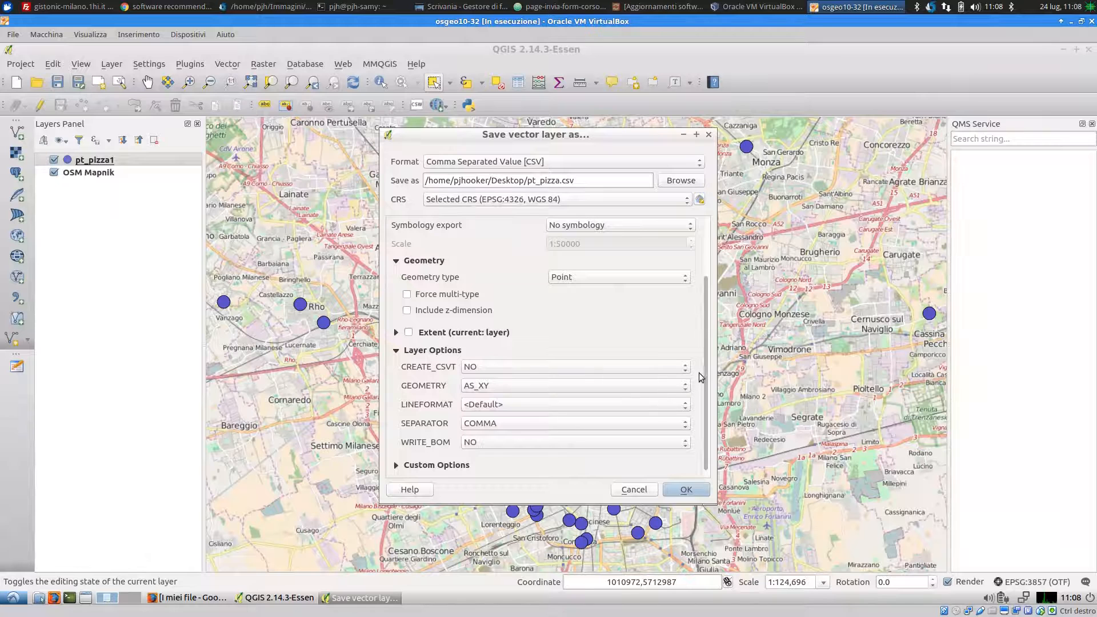
pyautogui.click(551, 424)
pyautogui.click(548, 441)
pyautogui.click(449, 465)
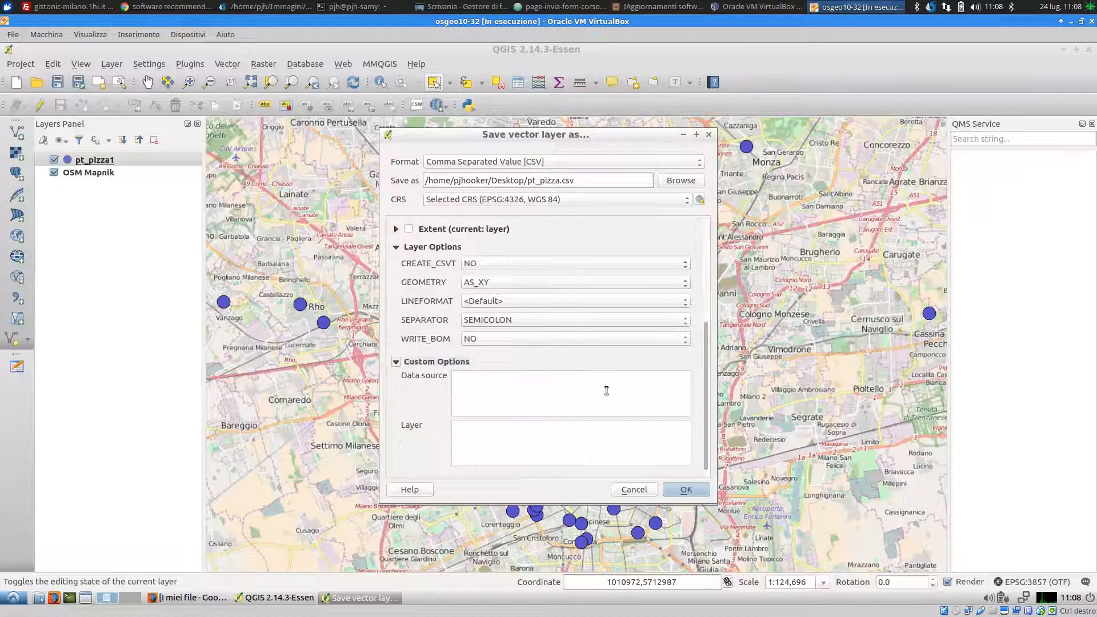
pyautogui.click(498, 336)
pyautogui.click(499, 338)
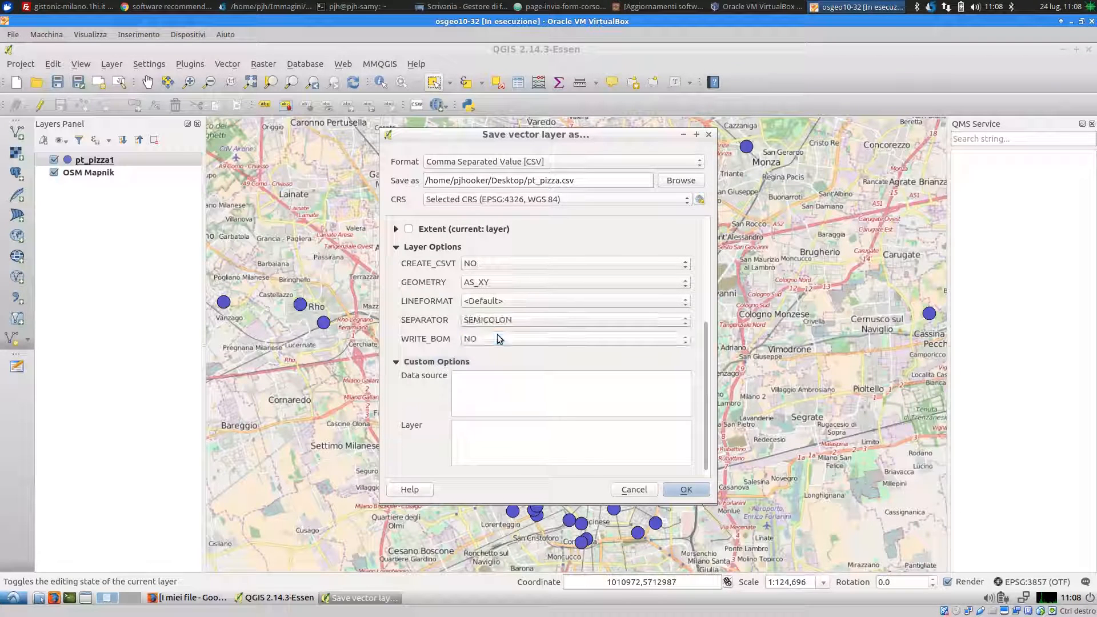
pyautogui.click(686, 490)
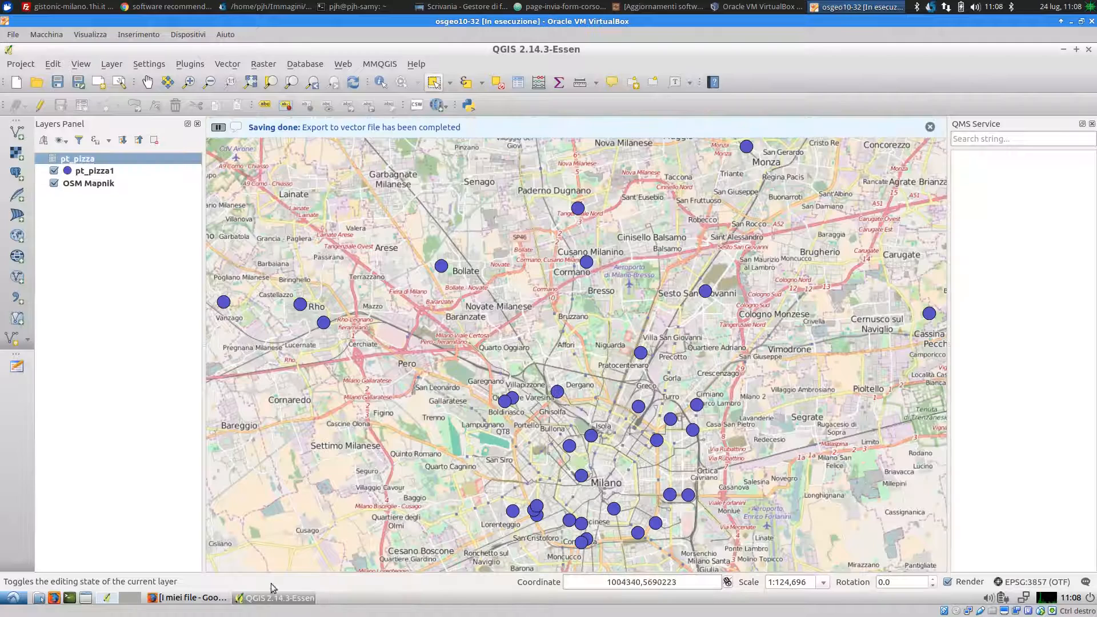
# Inspect the exported pt_pizza layer's attribute table, sorted by the X coordinate column, and close it.
pyautogui.rightClick(74, 160)
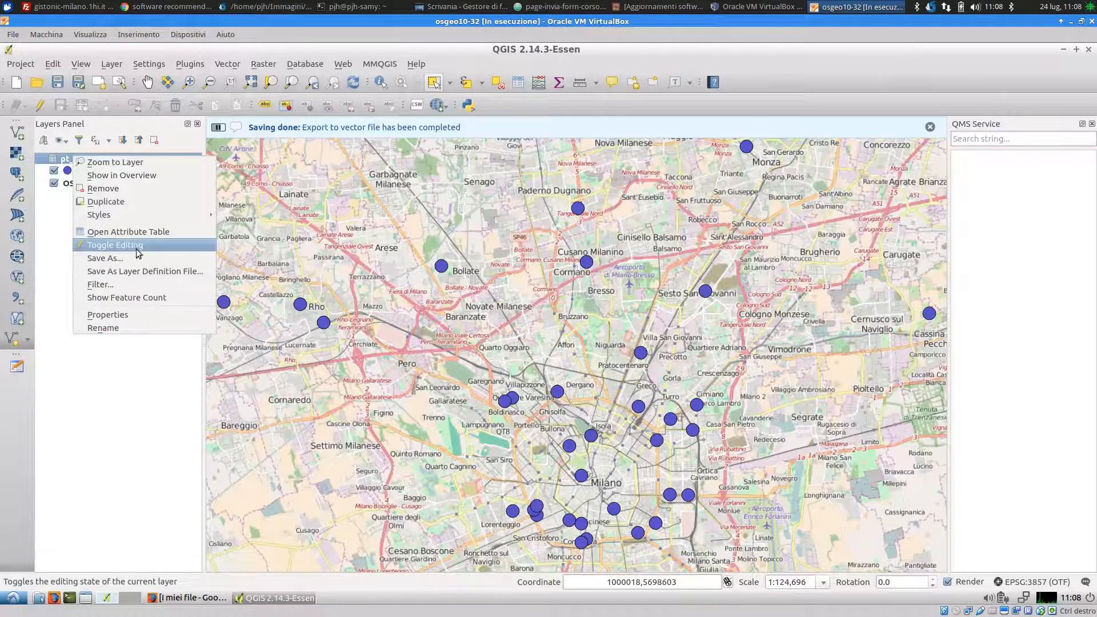
pyautogui.click(100, 228)
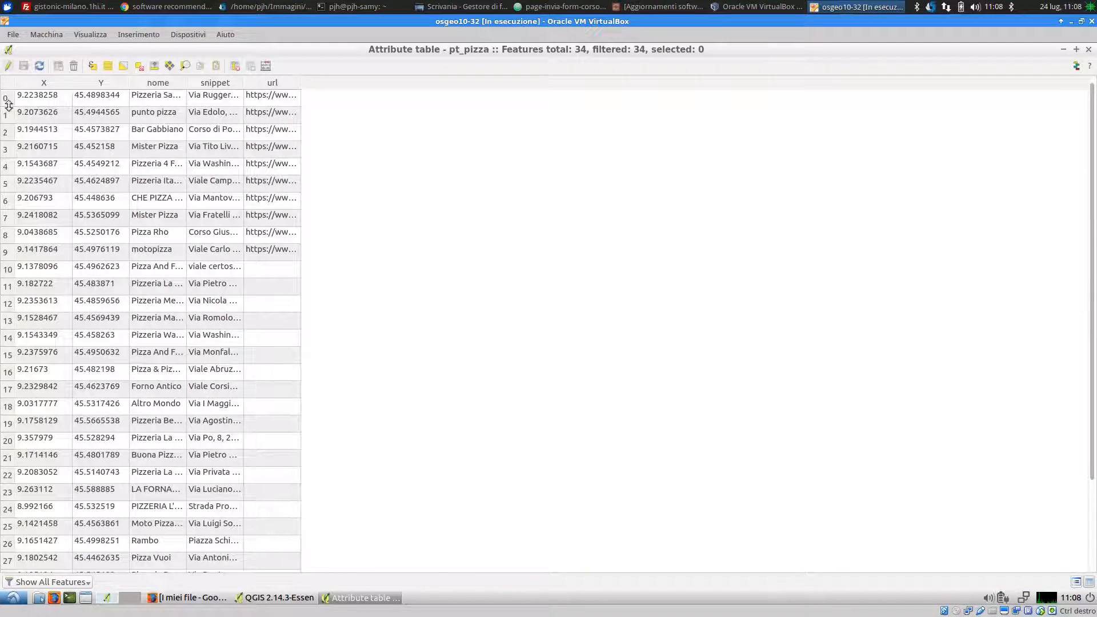
pyautogui.click(99, 83)
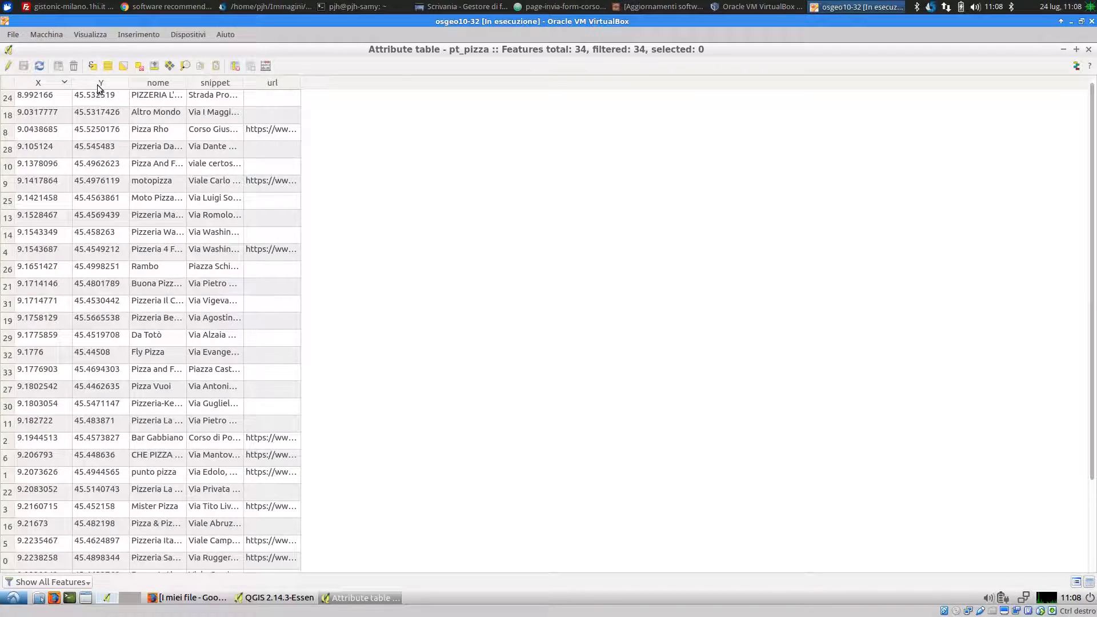
pyautogui.click(1089, 49)
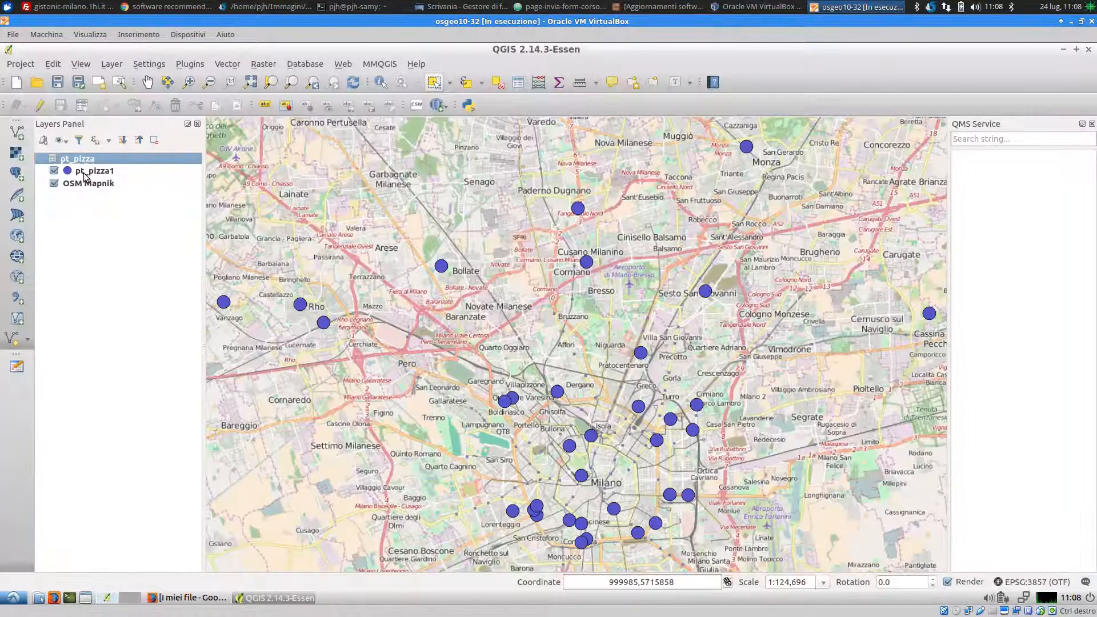
# Exit the program without saving the current project.
pyautogui.click(1089, 50)
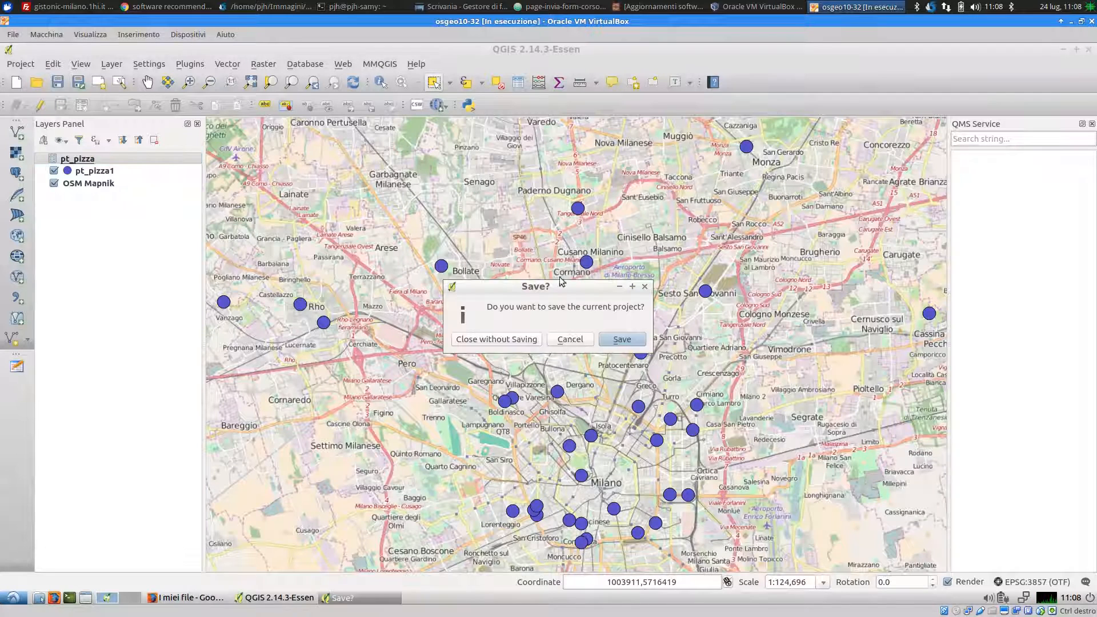
pyautogui.click(495, 339)
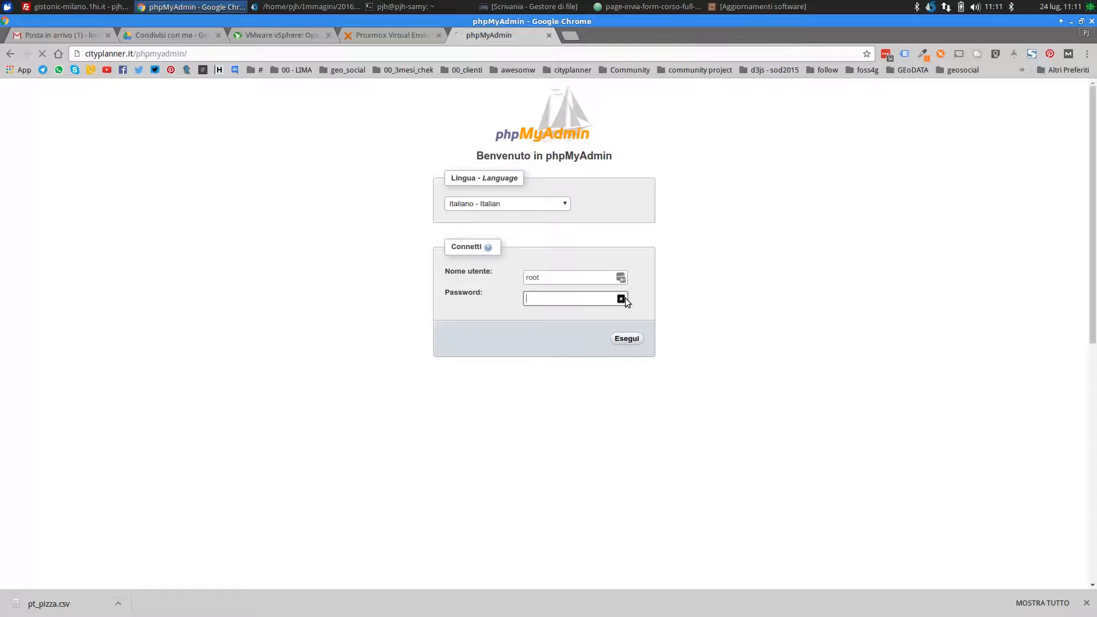
# In phpMyAdmin on cityplanner.it, fill in the root account's saved password and log in.
pyautogui.click(625, 298)
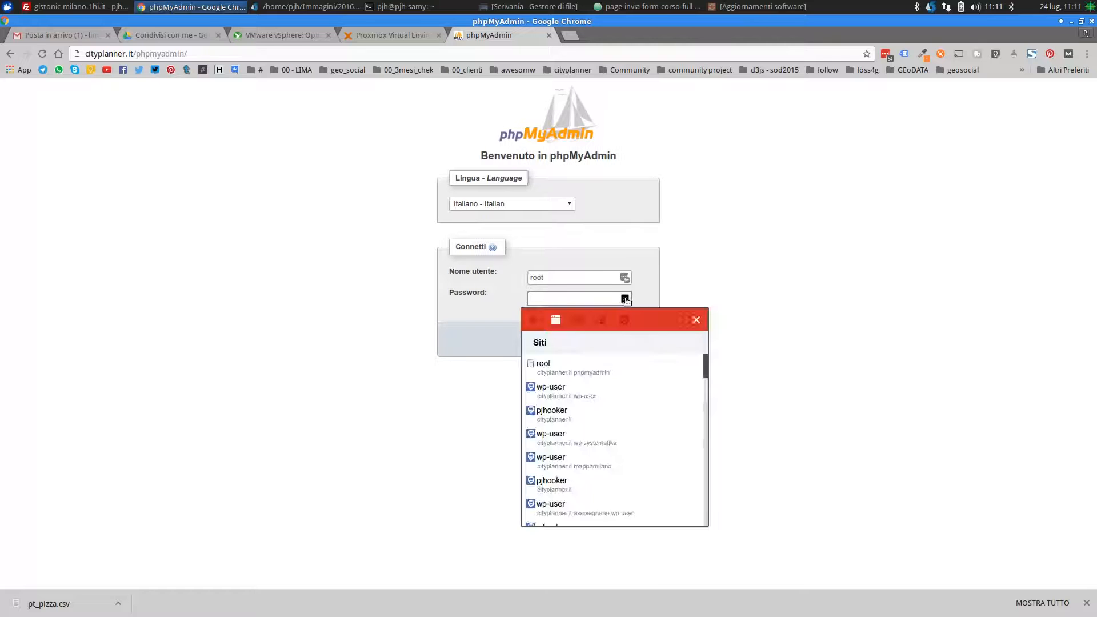
pyautogui.click(611, 376)
pyautogui.click(632, 340)
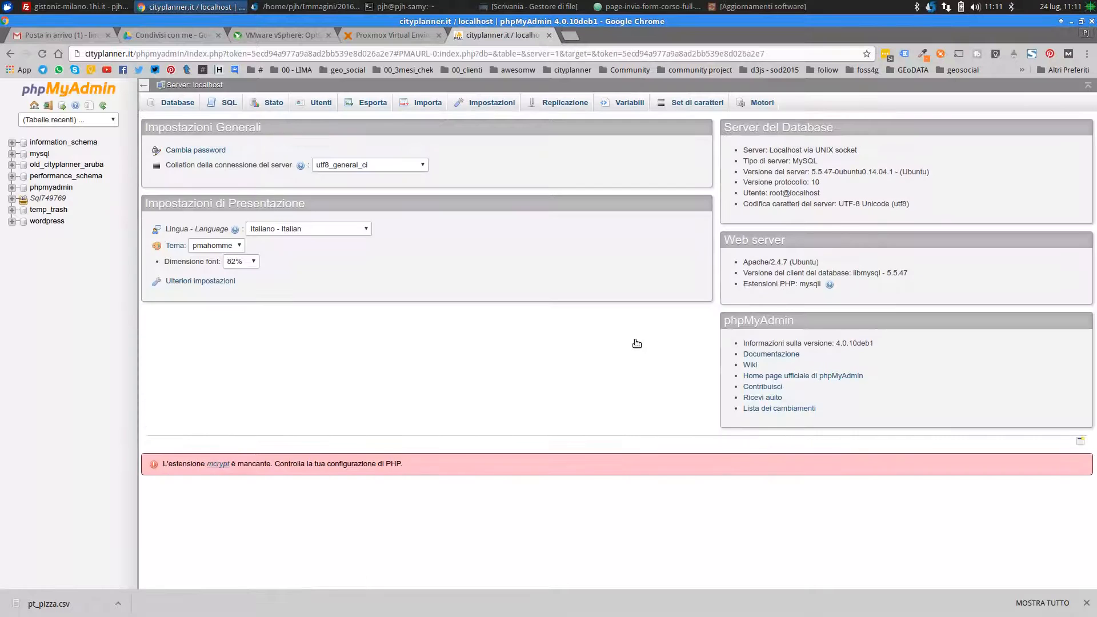
# Open the Sql749769_5 database in the Sql749769 group and go to its import page.
pyautogui.click(12, 199)
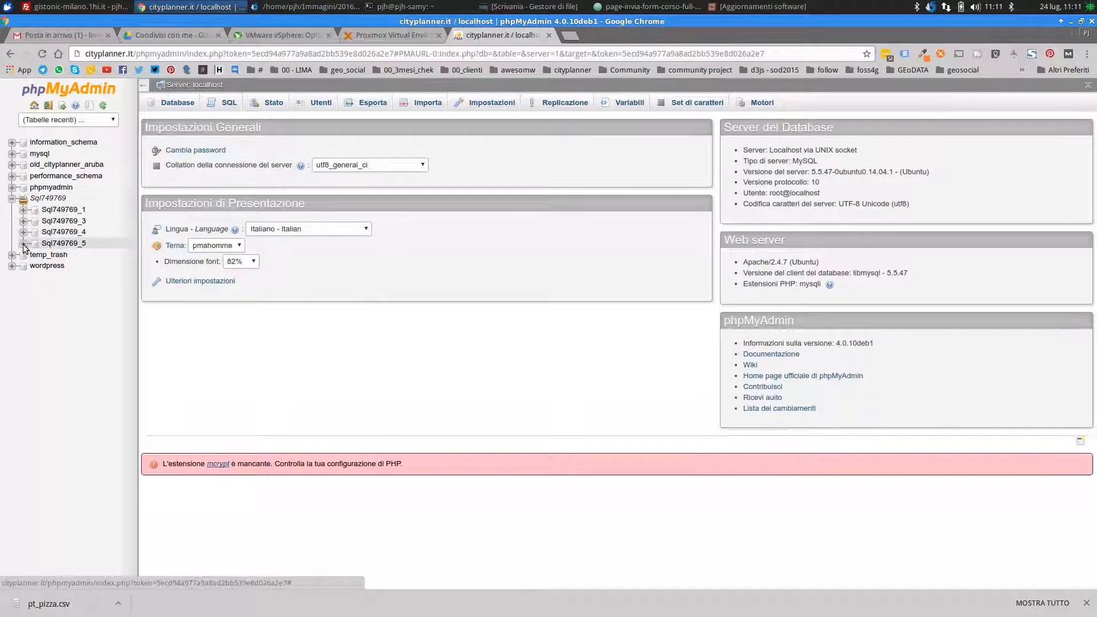
pyautogui.click(22, 244)
pyautogui.click(71, 245)
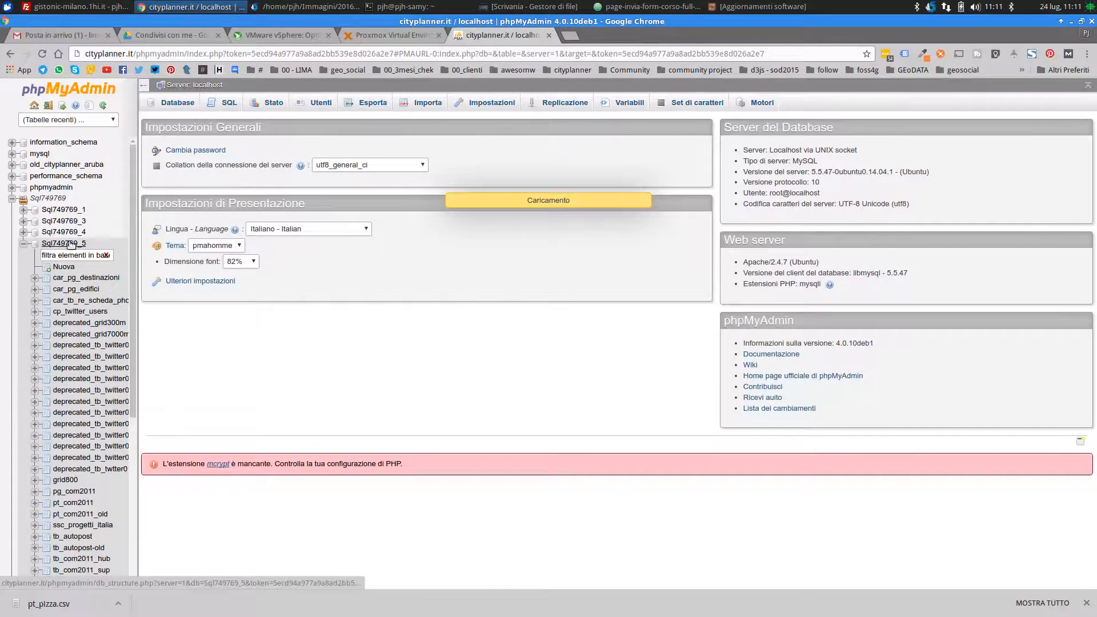
pyautogui.click(462, 107)
# Choose pt_pizza.csv from the recently used files as the file to import into the database.
pyautogui.click(260, 217)
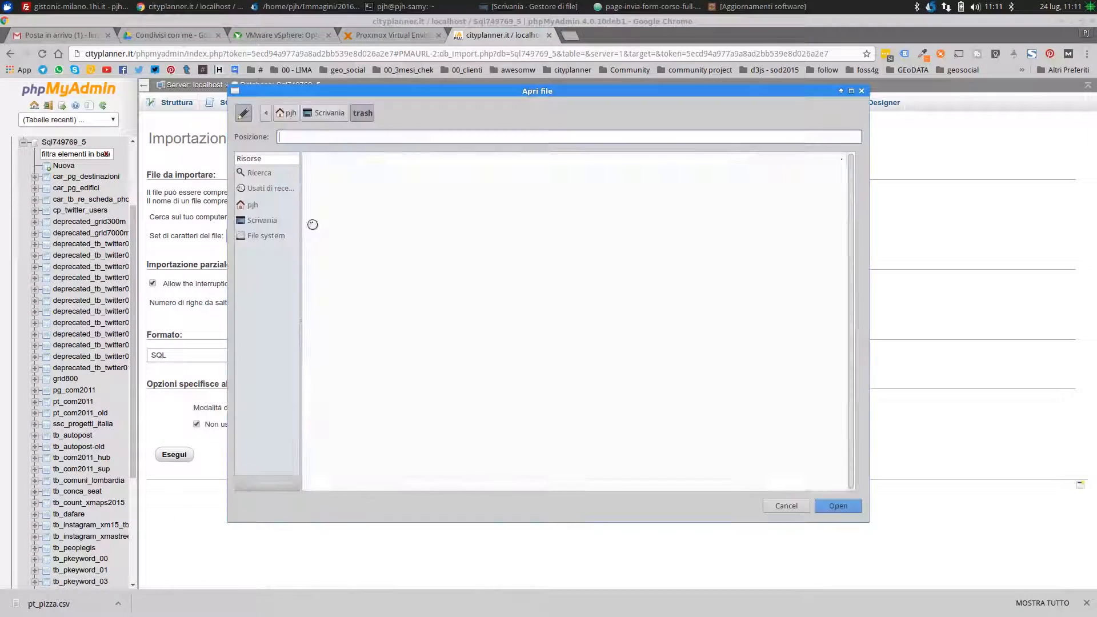
pyautogui.click(254, 220)
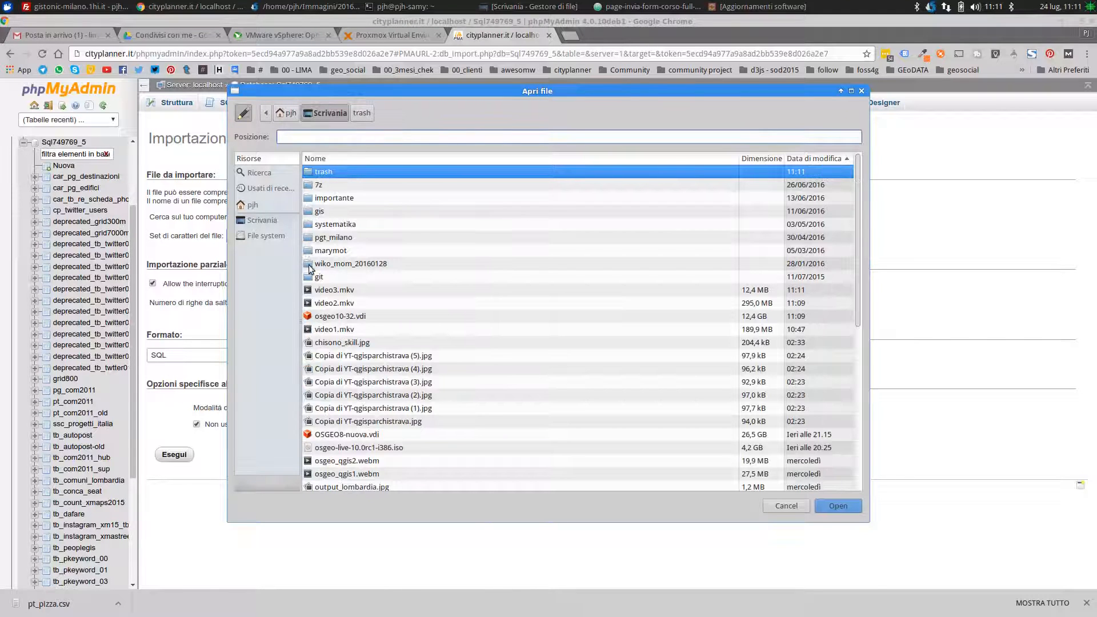
pyautogui.scroll(-3, 349, 240)
pyautogui.click(272, 191)
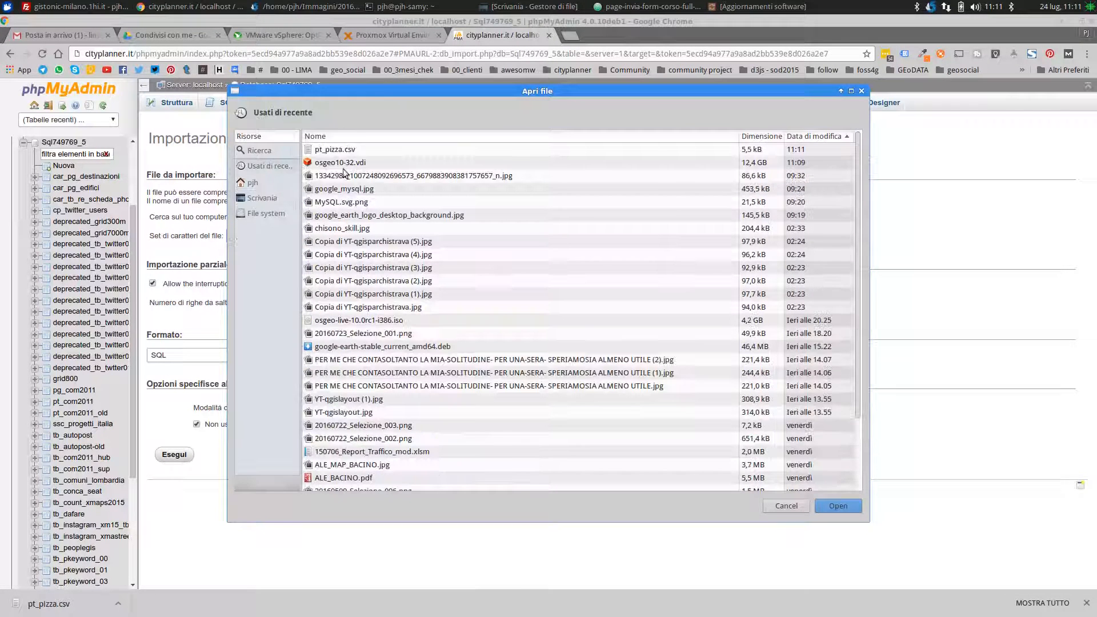
pyautogui.click(339, 152)
pyautogui.click(842, 506)
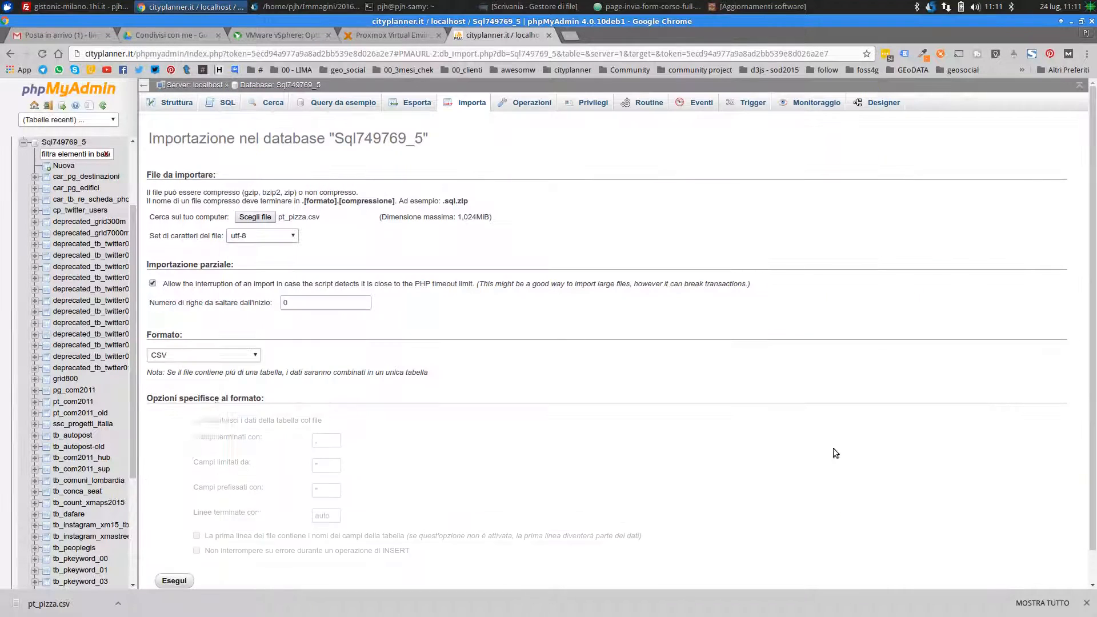
# Set the CSV field terminator to a semicolon, treat the first line as column names, and run the import.
pyautogui.scroll(-1, 350, 416)
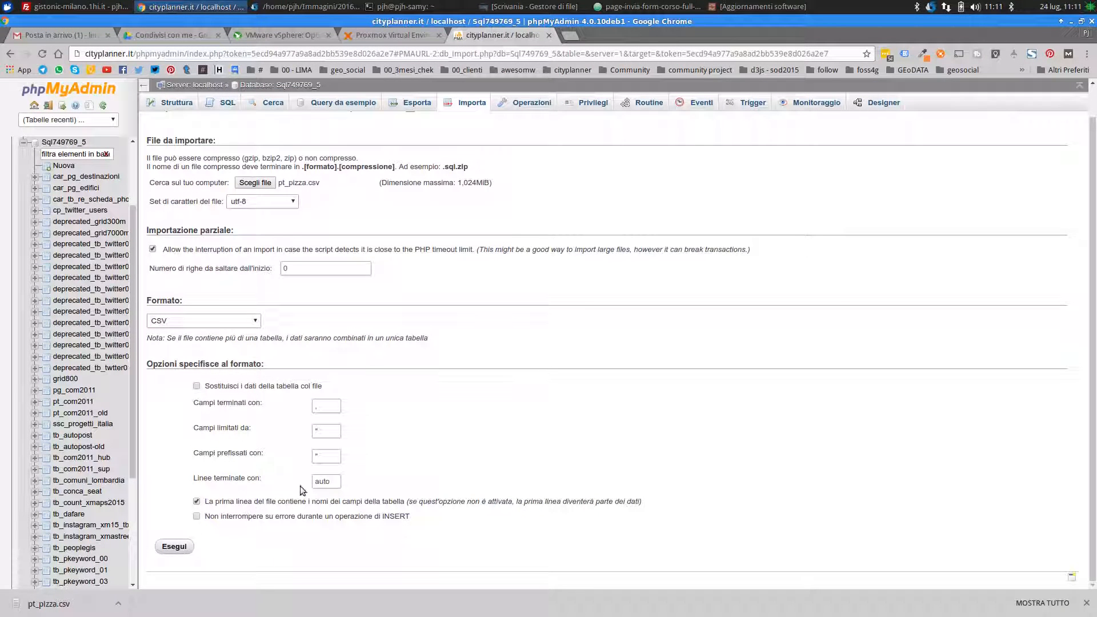
pyautogui.doubleClick(323, 406)
pyautogui.write(';')
pyautogui.click(182, 550)
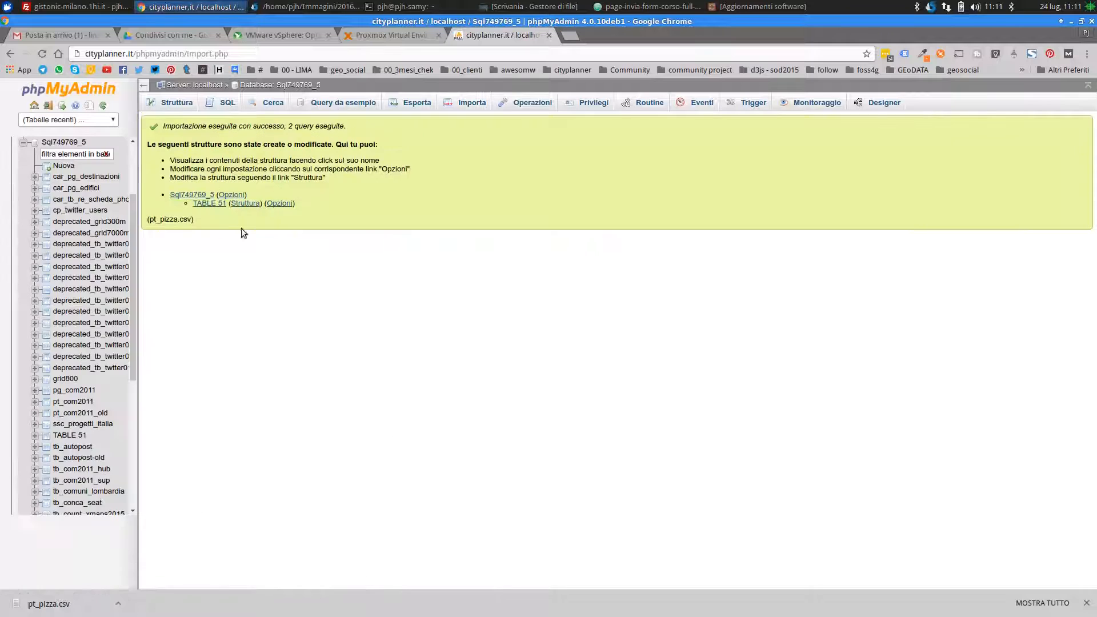
# Open the imported TABLE 51 and rename it to pt_pizza.
pyautogui.click(207, 204)
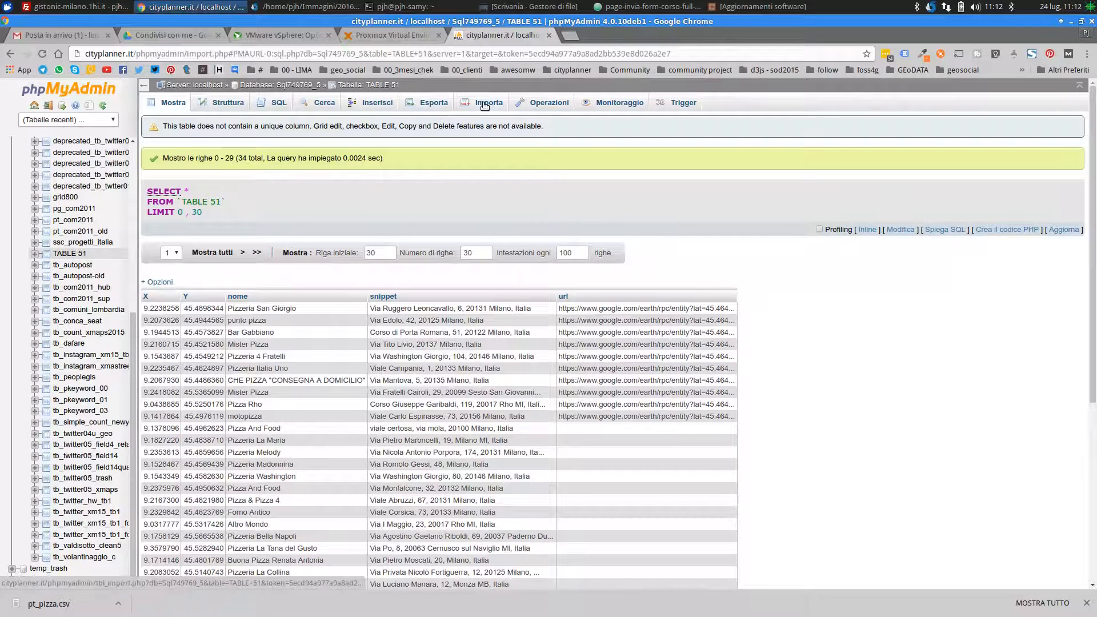
pyautogui.click(546, 109)
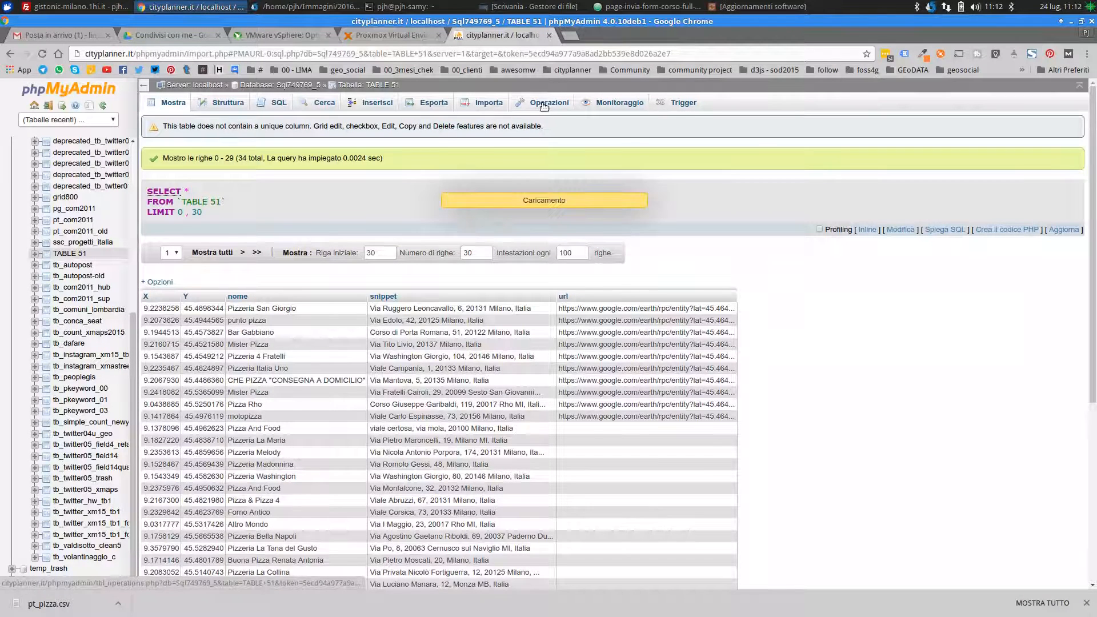
pyautogui.moveTo(303, 278); pyautogui.dragTo(244, 261)
pyautogui.write('pt_pizza')
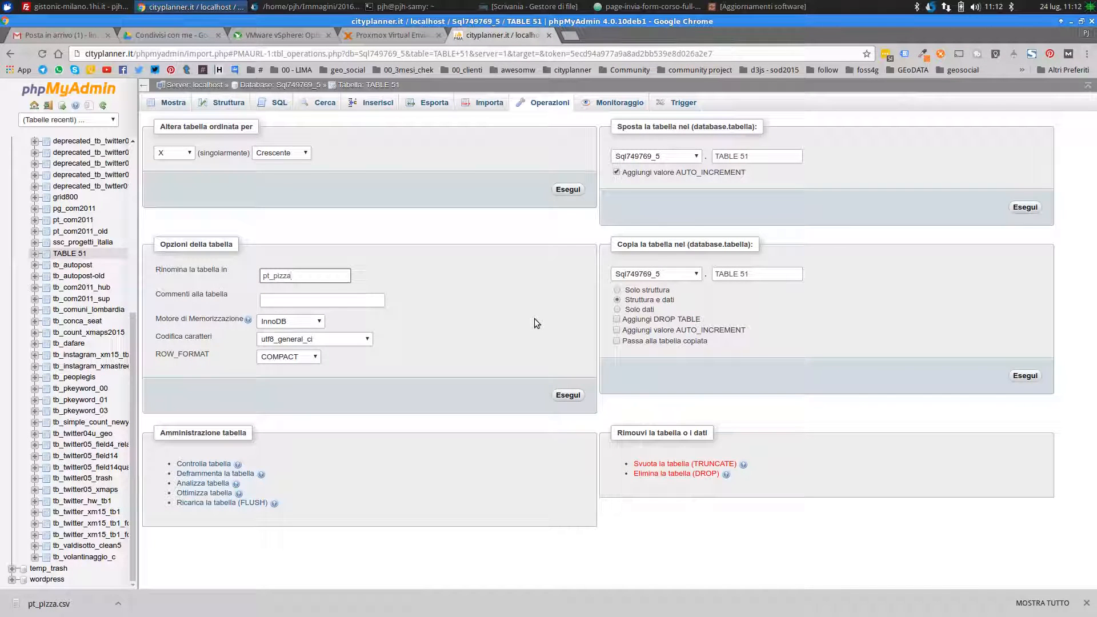
pyautogui.click(571, 396)
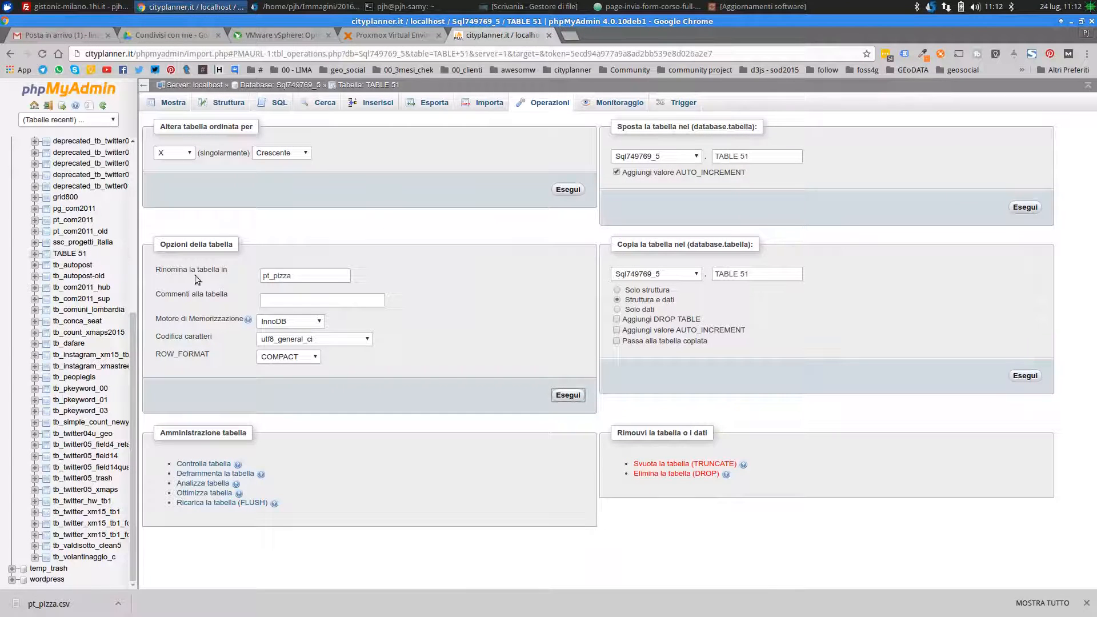
# Open pt_pizza from the database's table list and examine its records, column structure and X coordinate values.
pyautogui.moveTo(128, 326); pyautogui.dragTo(126, 152)
pyautogui.click(63, 243)
pyautogui.scroll(-5, 258, 311)
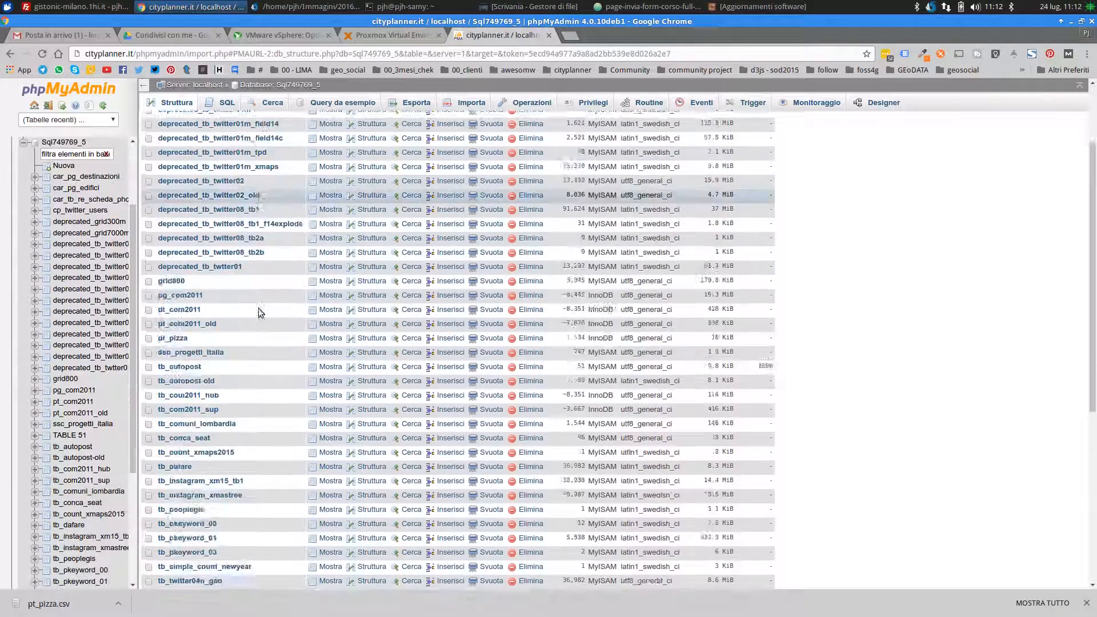
pyautogui.click(330, 267)
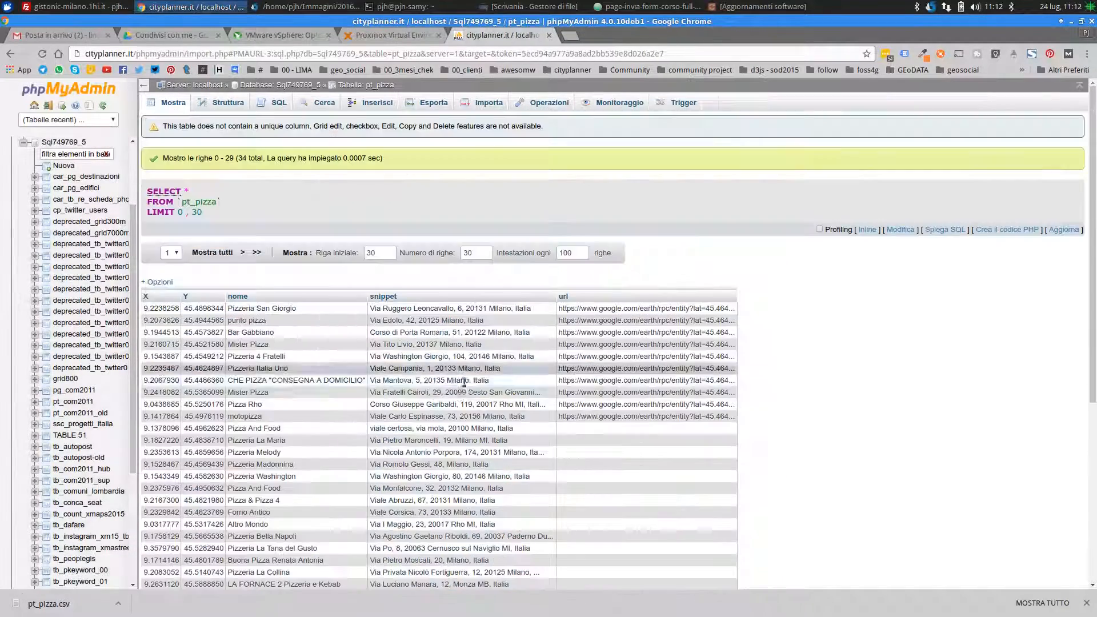
pyautogui.scroll(-3, 276, 342)
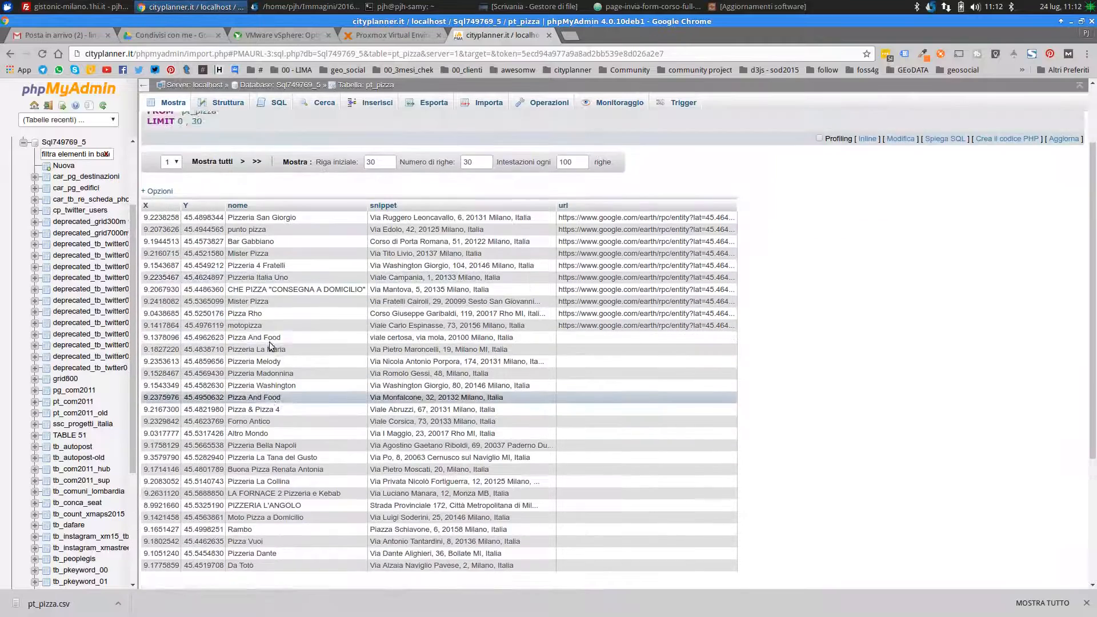
pyautogui.scroll(2, 269, 342)
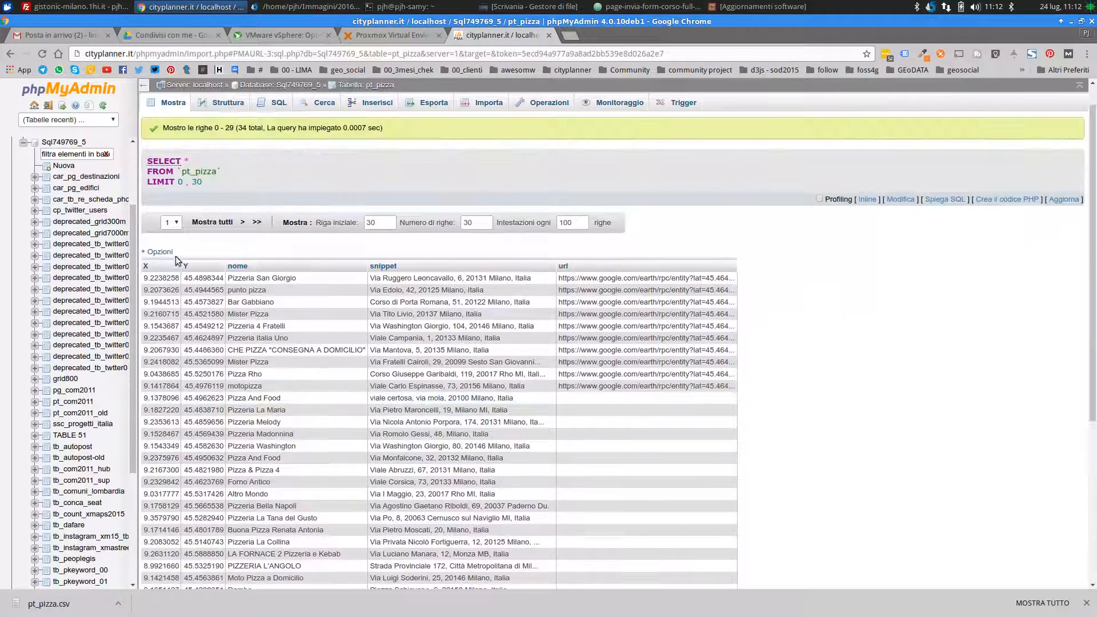
pyautogui.click(220, 107)
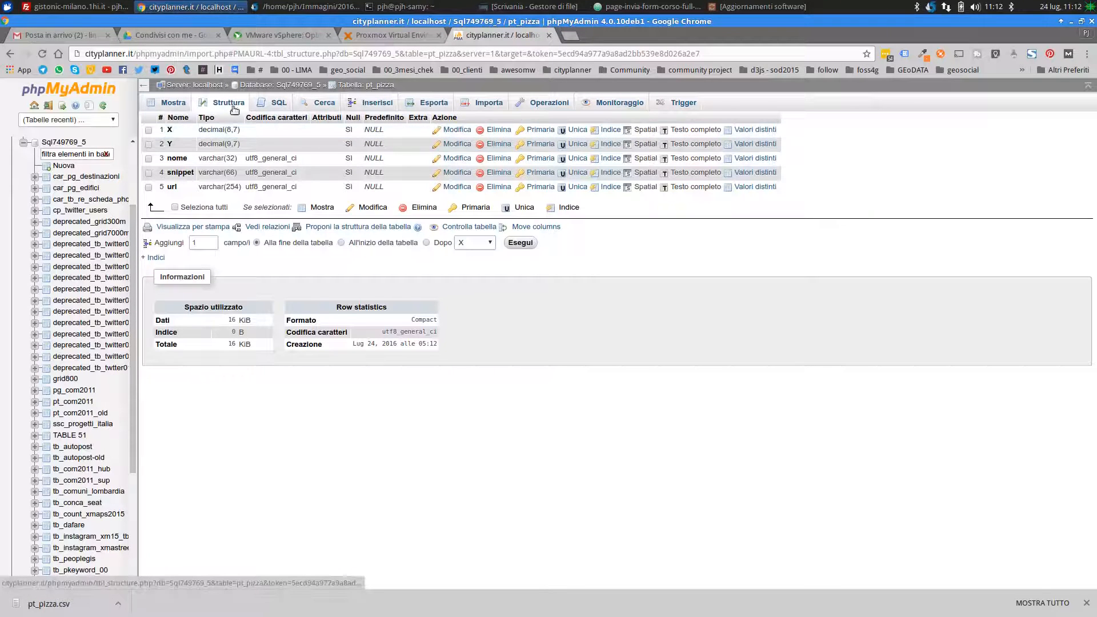
pyautogui.click(173, 106)
pyautogui.moveTo(148, 308); pyautogui.dragTo(170, 309)
# Rename the X column of the pt_pizza table to lng and save the change.
pyautogui.click(231, 103)
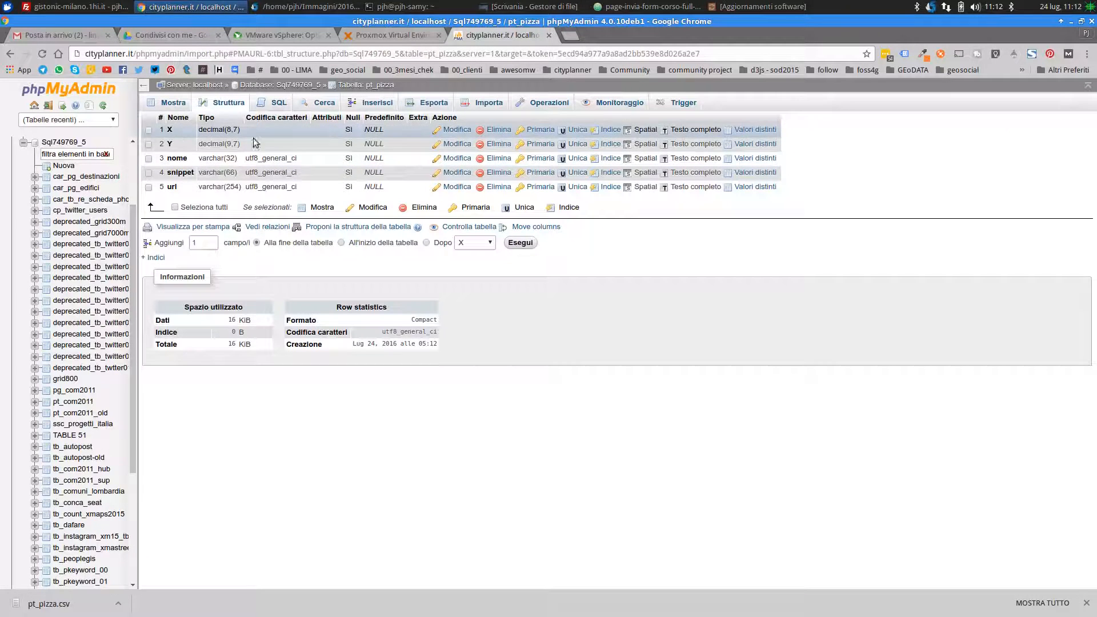
pyautogui.click(449, 132)
pyautogui.doubleClick(165, 161)
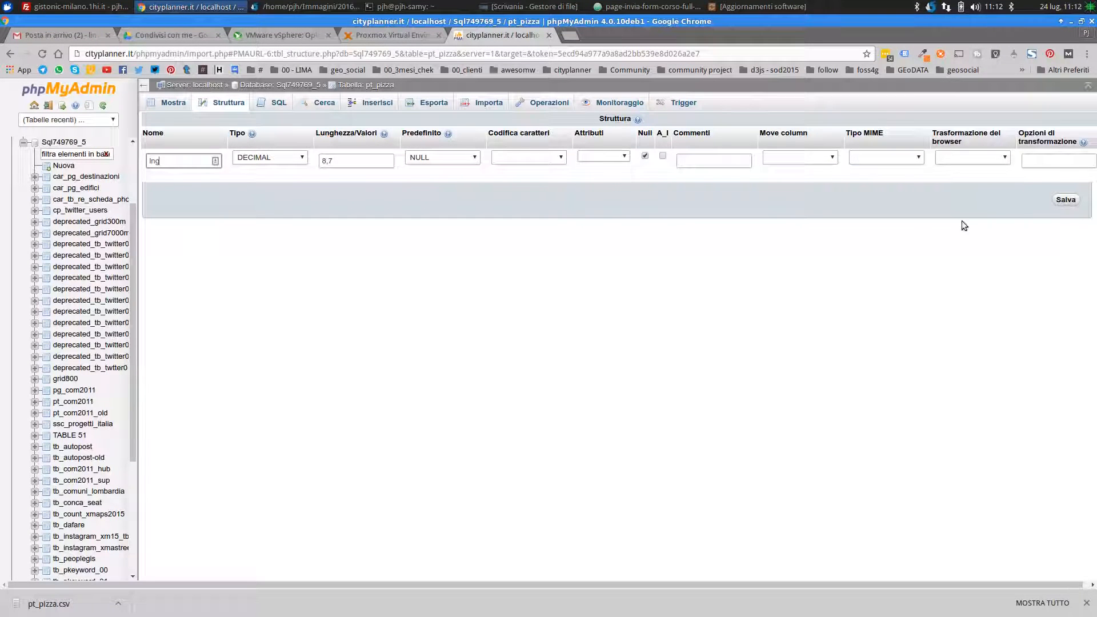
pyautogui.click(1063, 197)
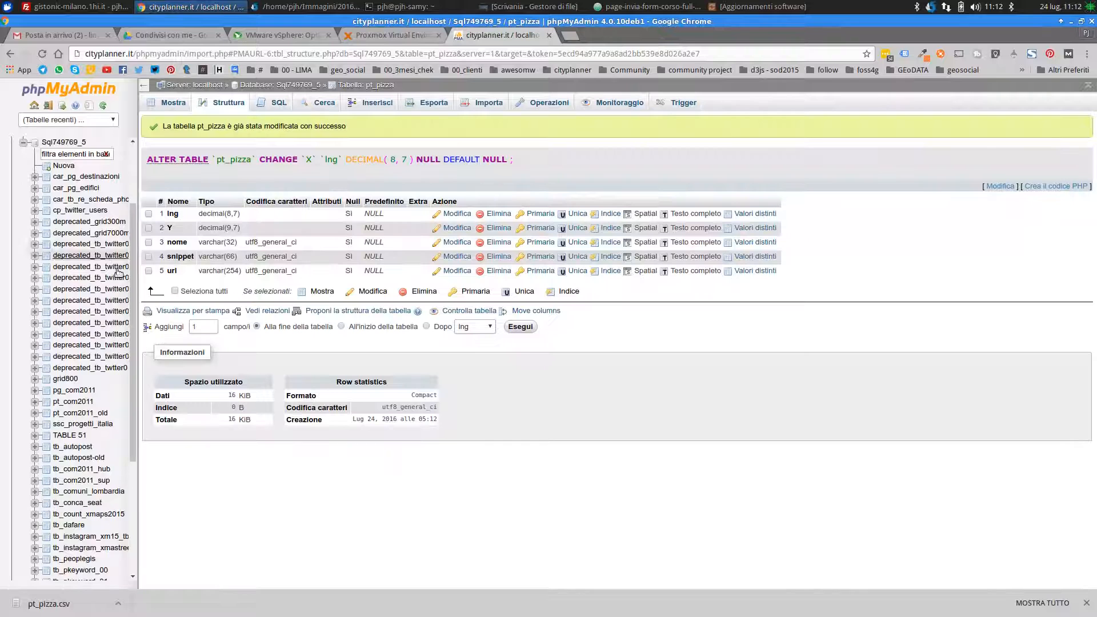
# Rename the Y column of the pt_pizza table to lat and save the change.
pyautogui.click(457, 227)
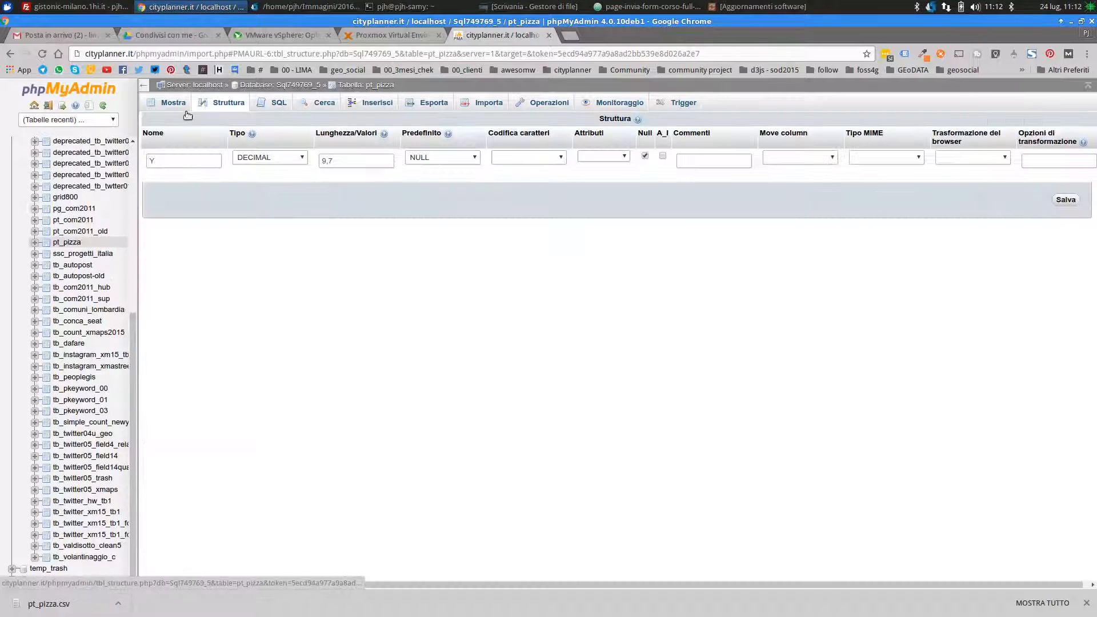
pyautogui.moveTo(173, 163); pyautogui.dragTo(123, 152)
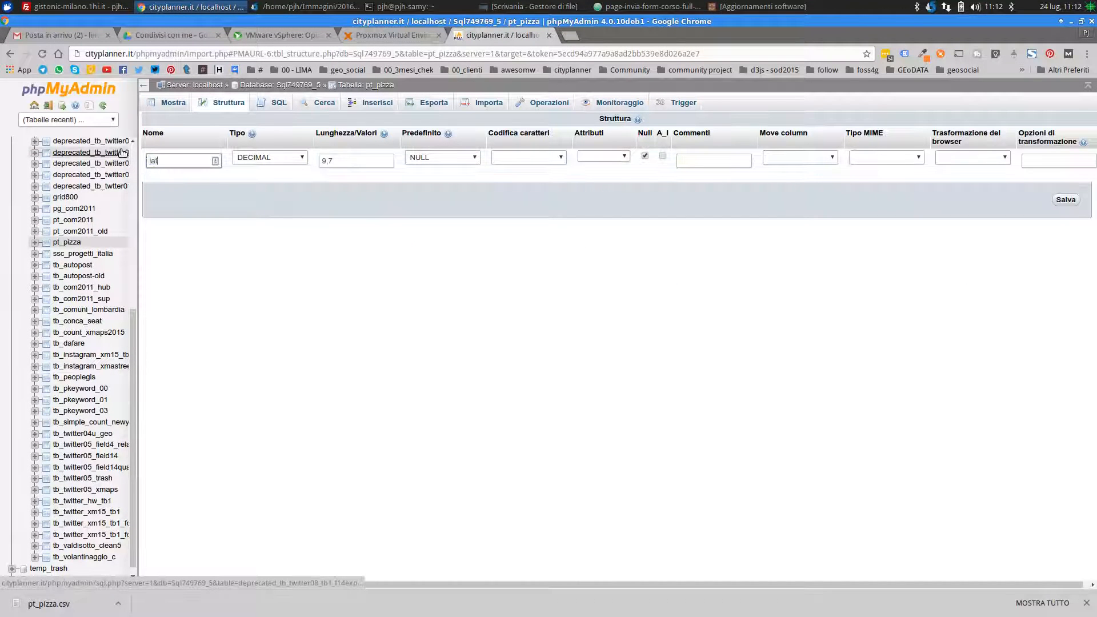
pyautogui.click(1067, 200)
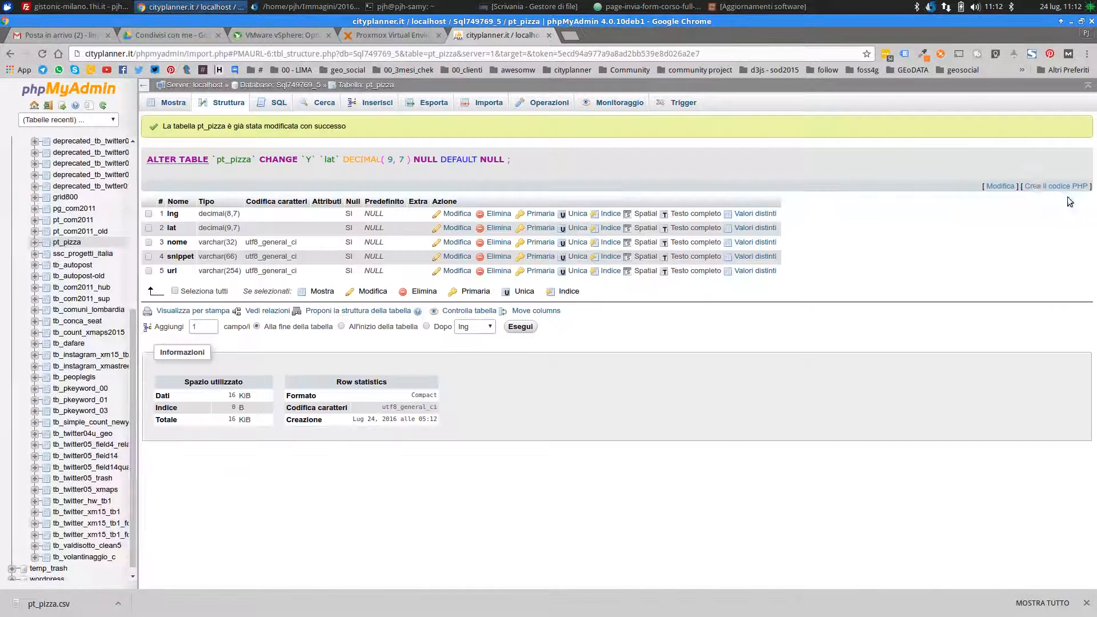